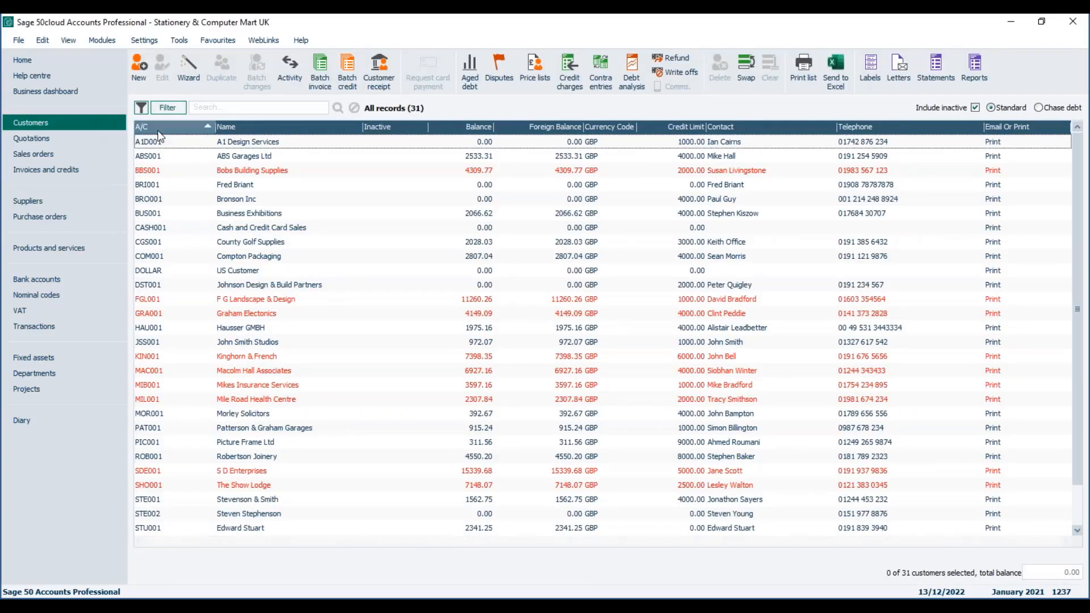
- Open the Customer reports window from the Customers module toolbar
{"action": "left_click", "coordinate": [975, 72]}
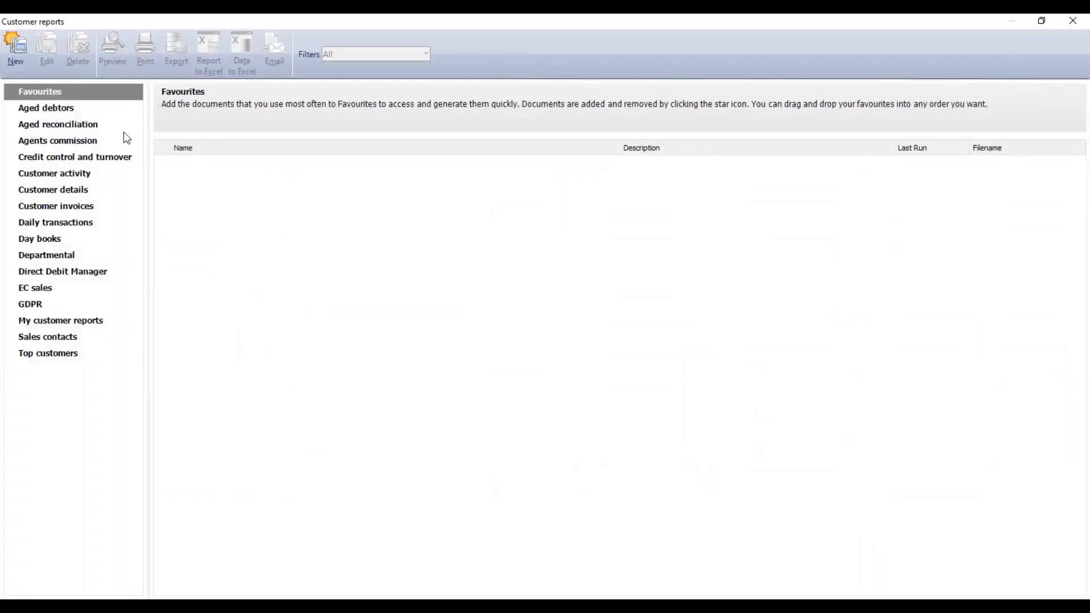
- Preview the Agents Commission Report with transaction dates 15/01/2021 to 29/01/2021
{"action": "left_click", "coordinate": [80, 146]}
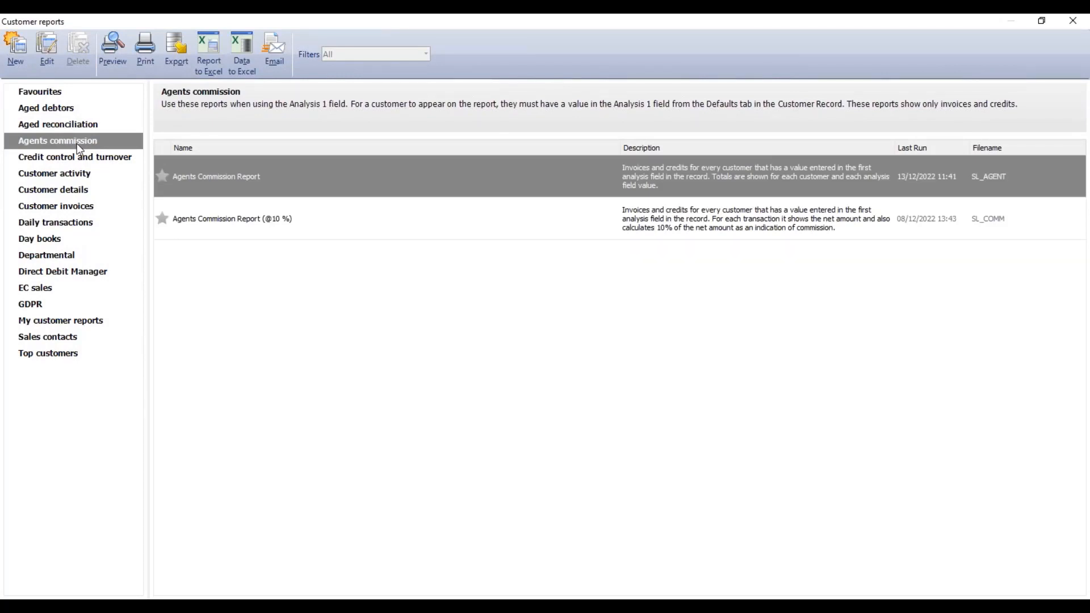
{"action": "left_click", "coordinate": [112, 48]}
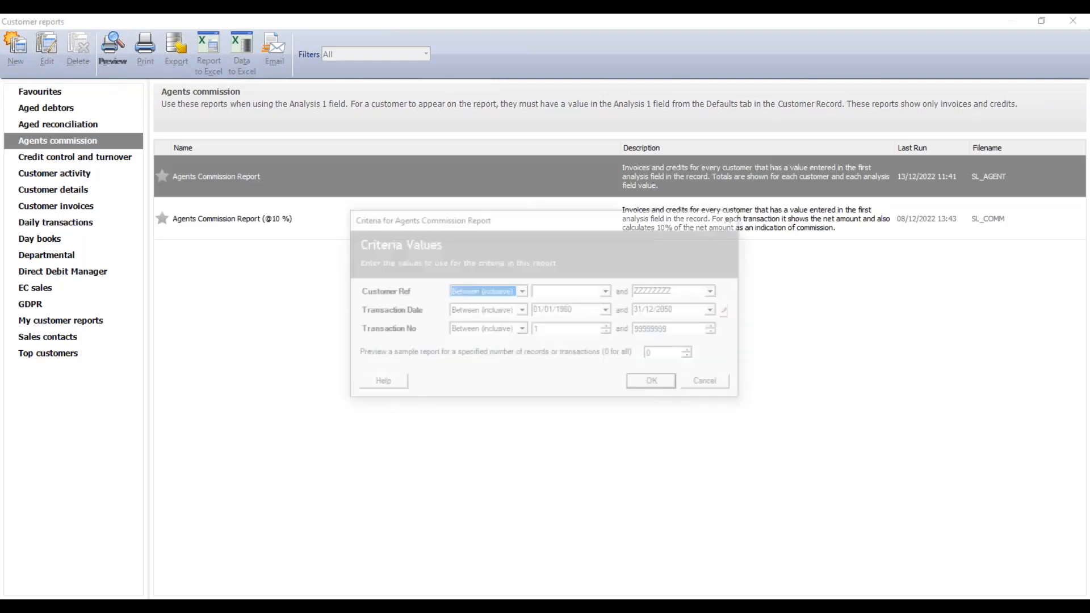
{"action": "left_click", "coordinate": [579, 310]}
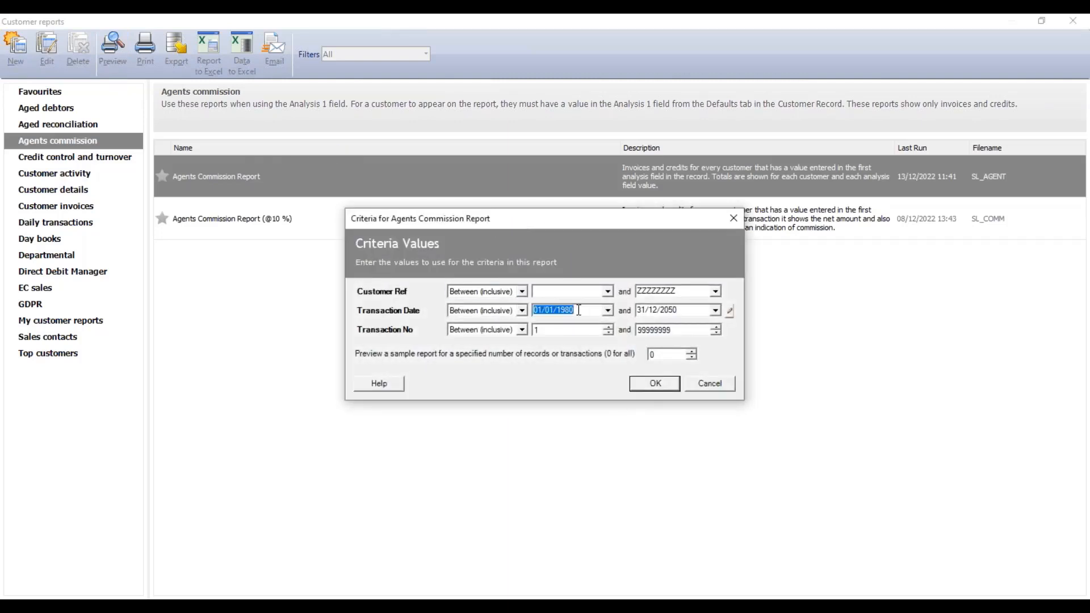
{"action": "type", "text": "15/01/2021"}
{"action": "key", "text": "Tab"}
{"action": "type", "text": "290121"}
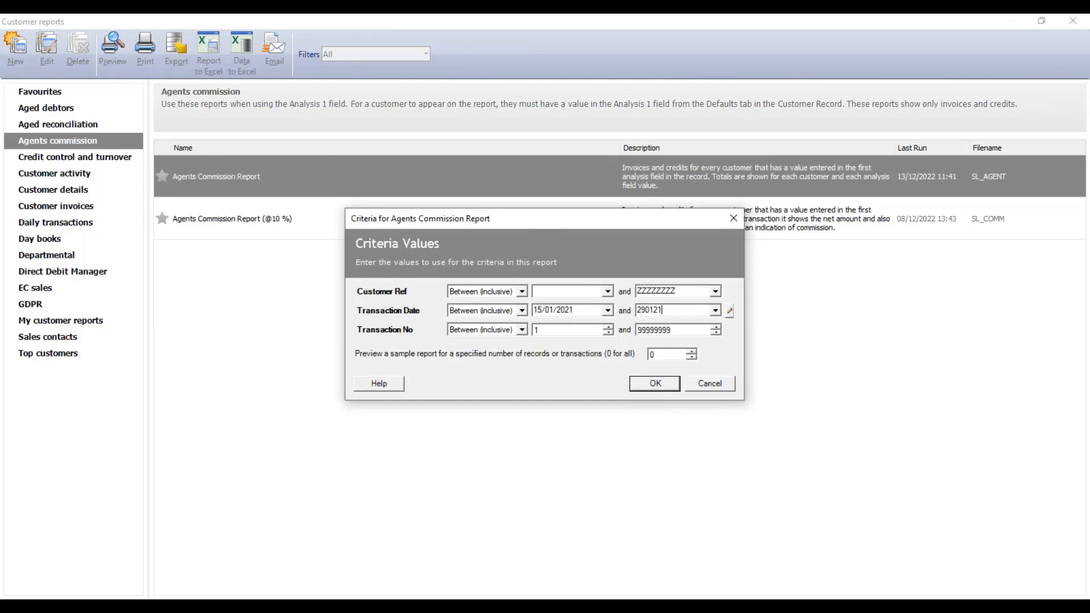
{"action": "left_click", "coordinate": [655, 385]}
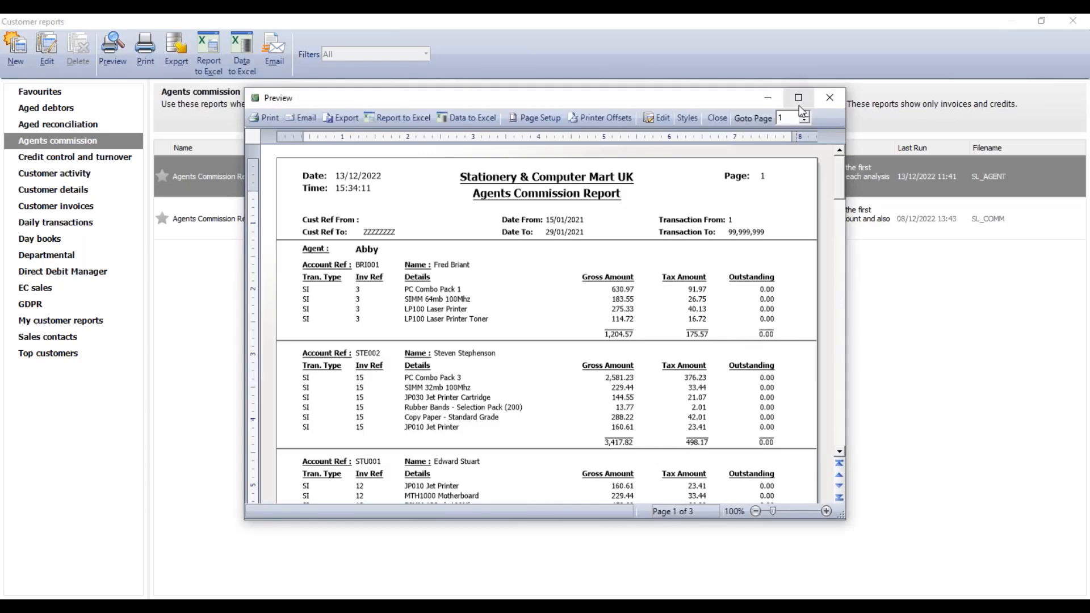
- Maximise the commission report preview, zoom to 124% and scroll down page 1
{"action": "left_click", "coordinate": [798, 100]}
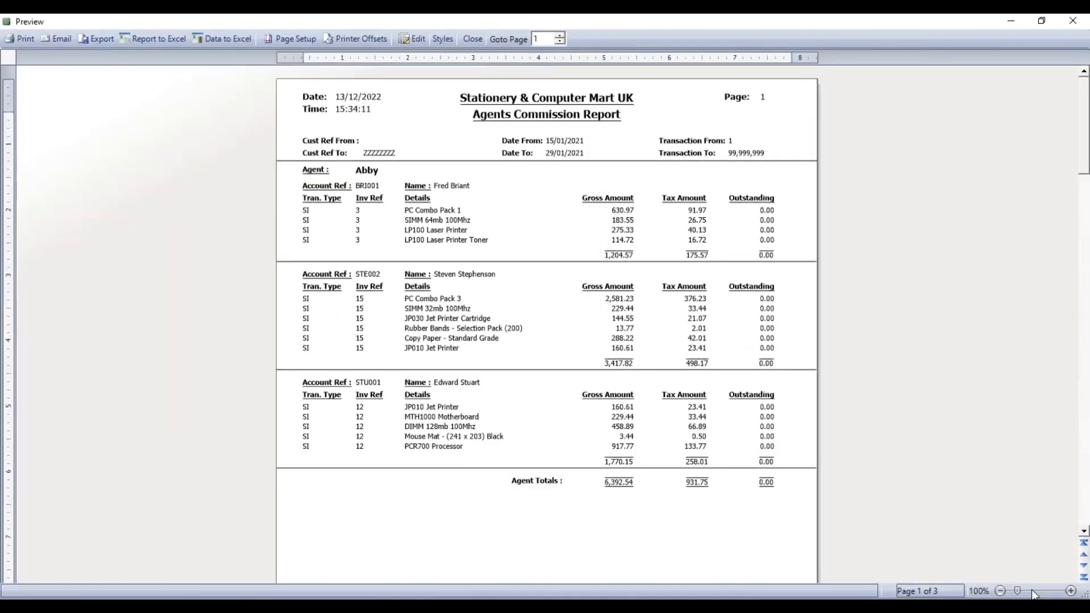
{"action": "left_click", "coordinate": [1033, 593]}
{"action": "left_click", "coordinate": [1034, 593]}
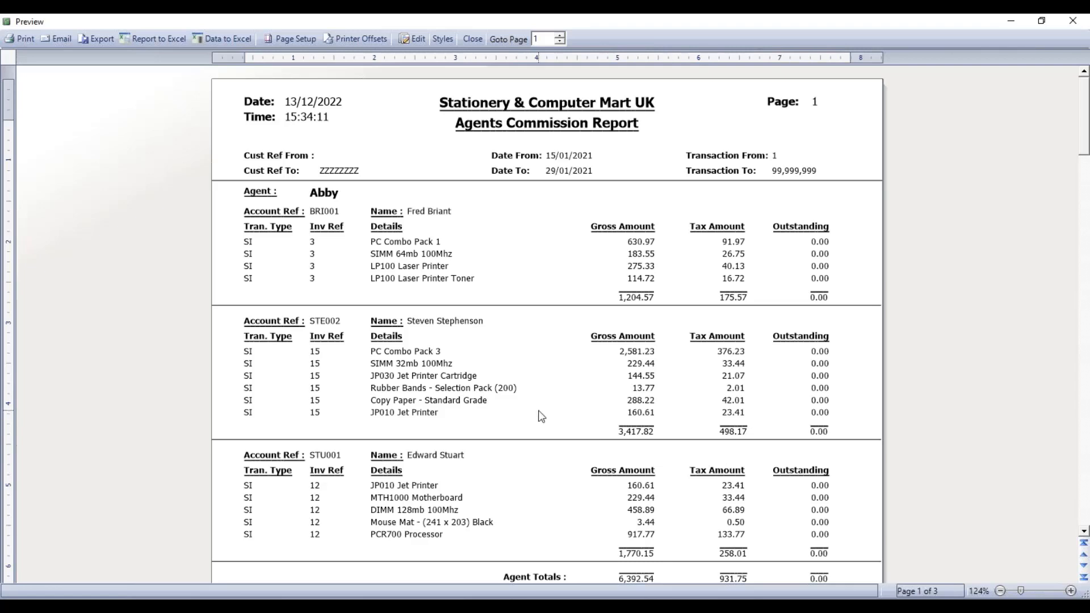
{"action": "scroll", "coordinate": [540, 417], "scroll_direction": "down", "scroll_amount": 3}
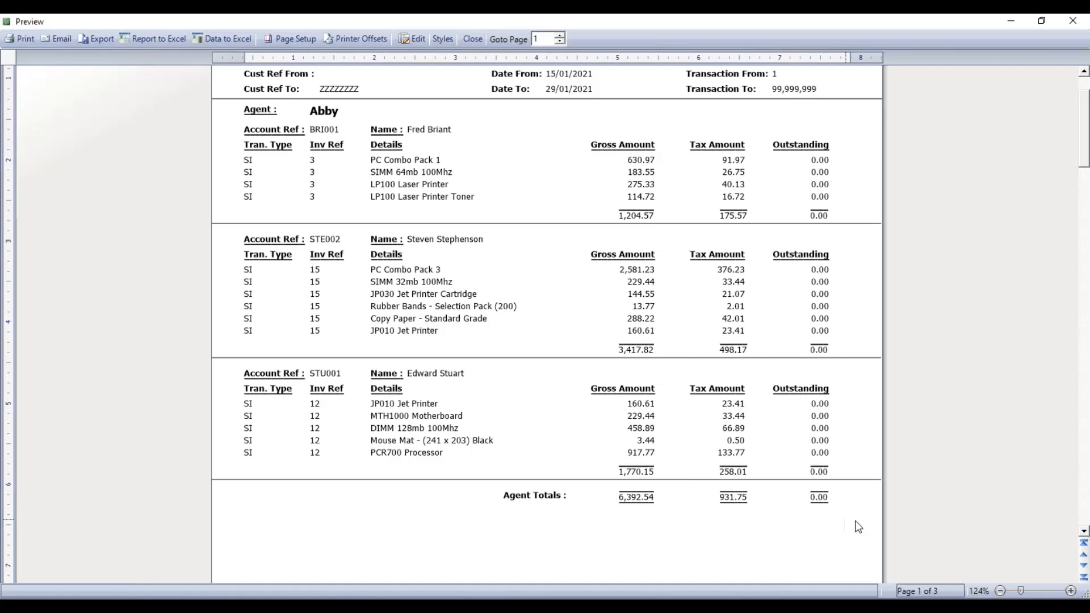
- Page through report pages 2 and 3, jump to the end, then close the preview
{"action": "left_click", "coordinate": [1083, 568]}
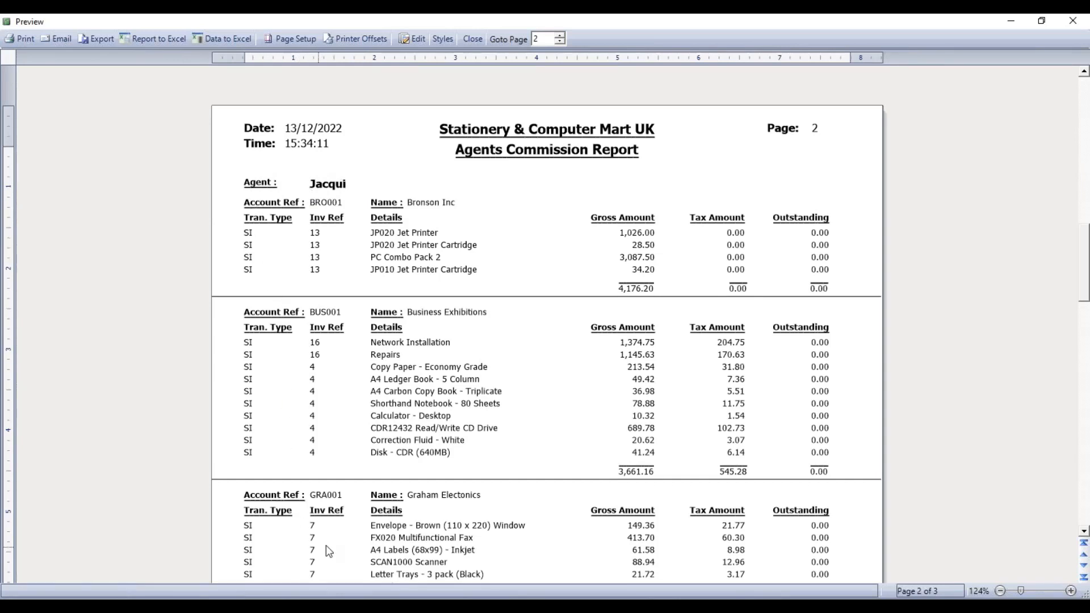
{"action": "left_click", "coordinate": [1084, 565]}
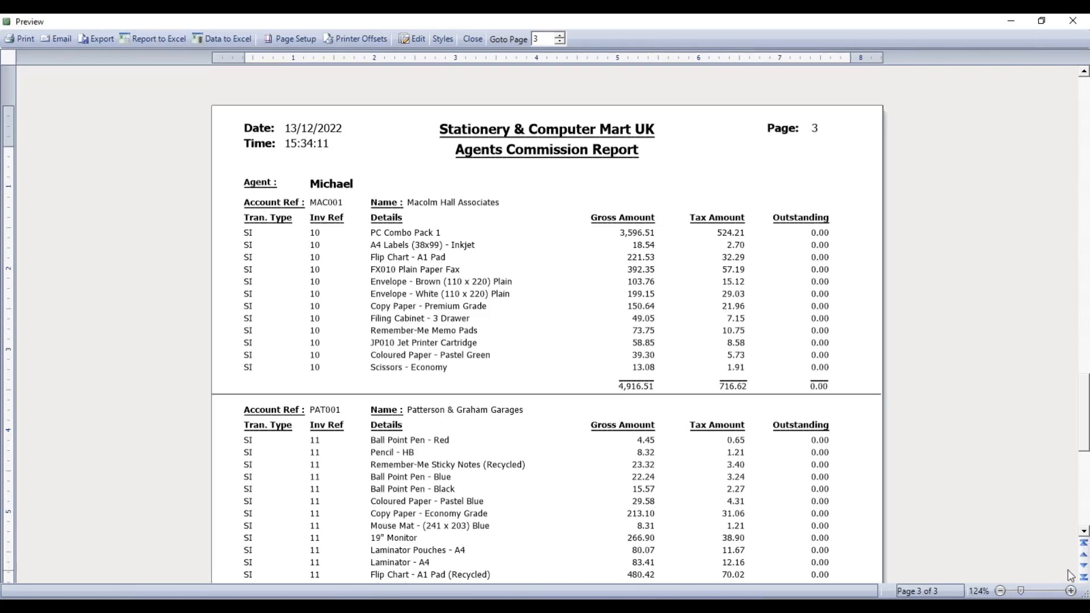
{"action": "left_click", "coordinate": [1084, 543]}
{"action": "left_click", "coordinate": [1084, 533]}
{"action": "left_click", "coordinate": [1084, 534]}
{"action": "left_click", "coordinate": [1084, 533]}
{"action": "left_click", "coordinate": [1084, 577]}
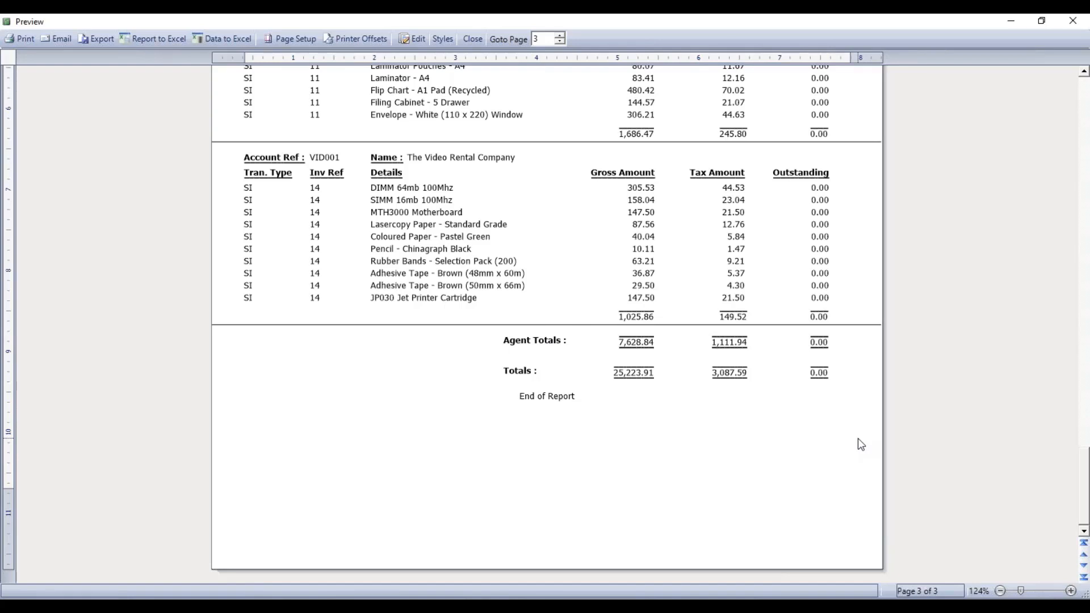
{"action": "left_click", "coordinate": [470, 40]}
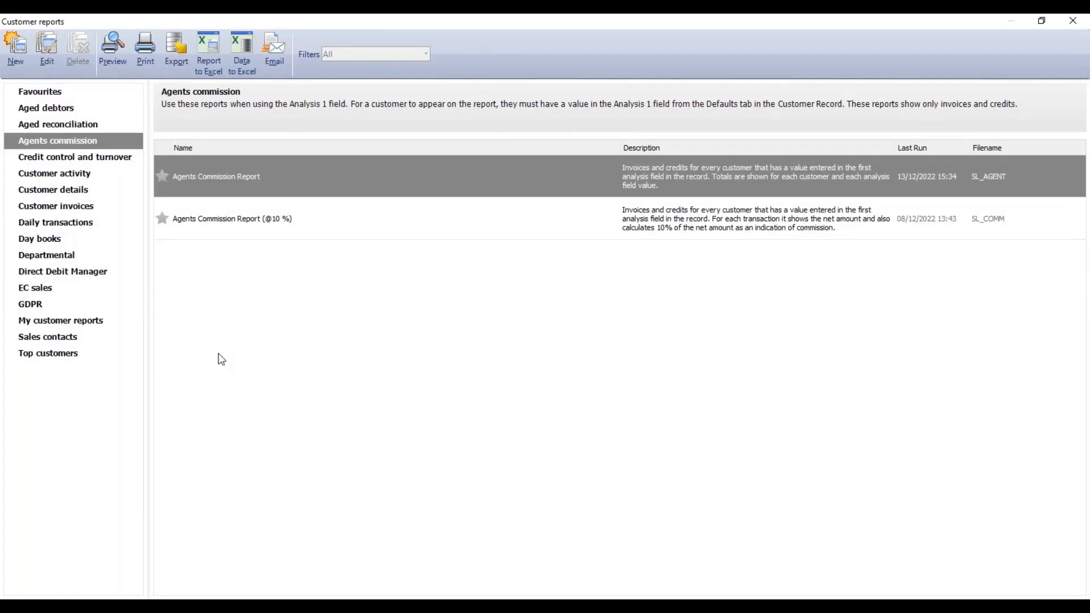
- Run Day Books: Customer Invoices (Detailed) from Day books with default criteria
{"action": "left_click", "coordinate": [25, 241]}
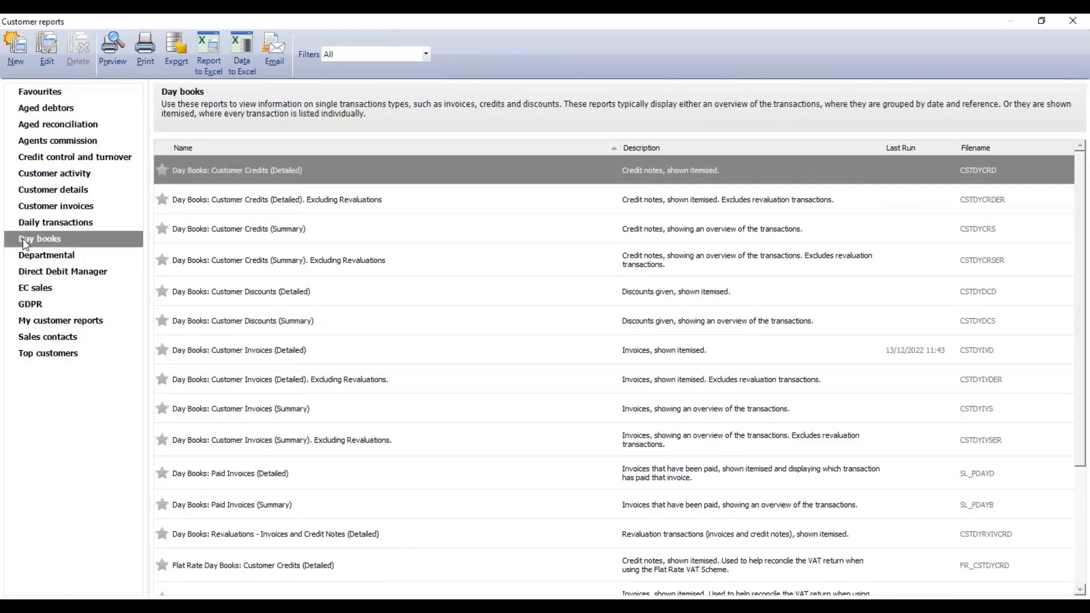
{"action": "left_click", "coordinate": [205, 350]}
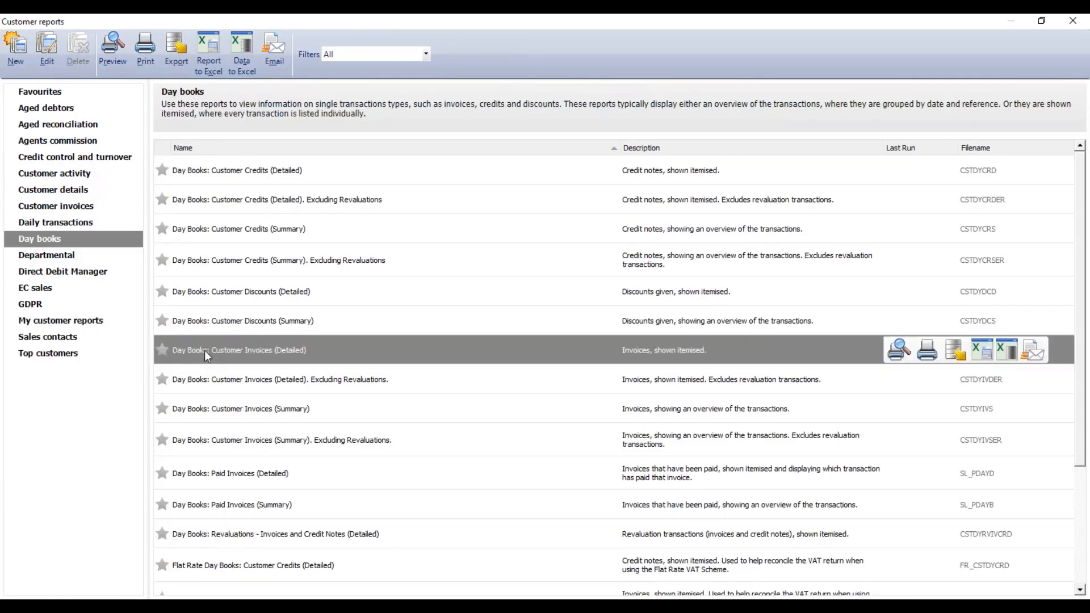
{"action": "double_click", "coordinate": [205, 349]}
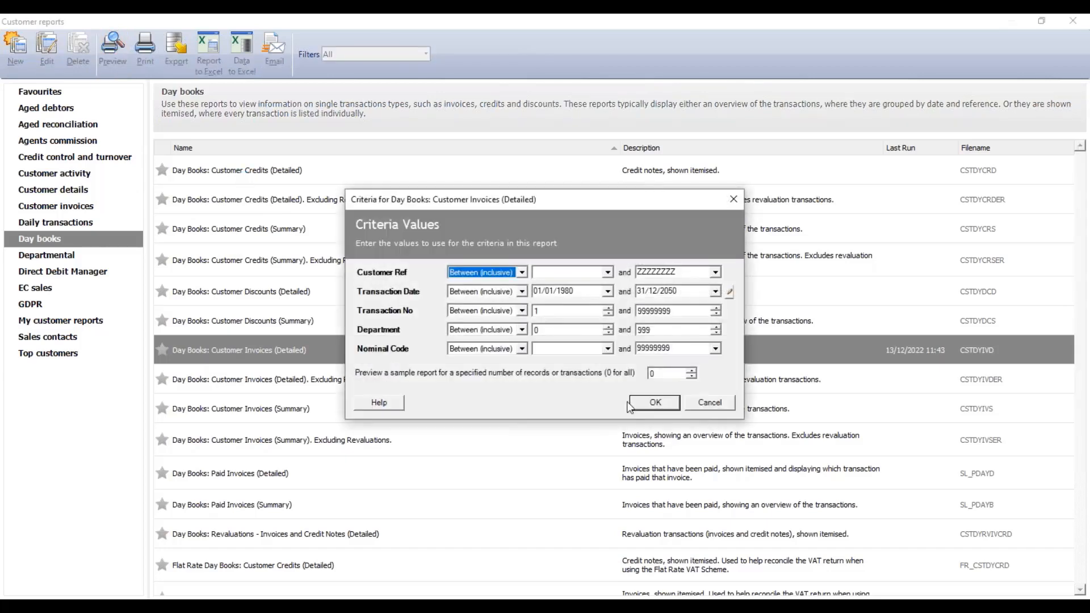
{"action": "left_click", "coordinate": [644, 398]}
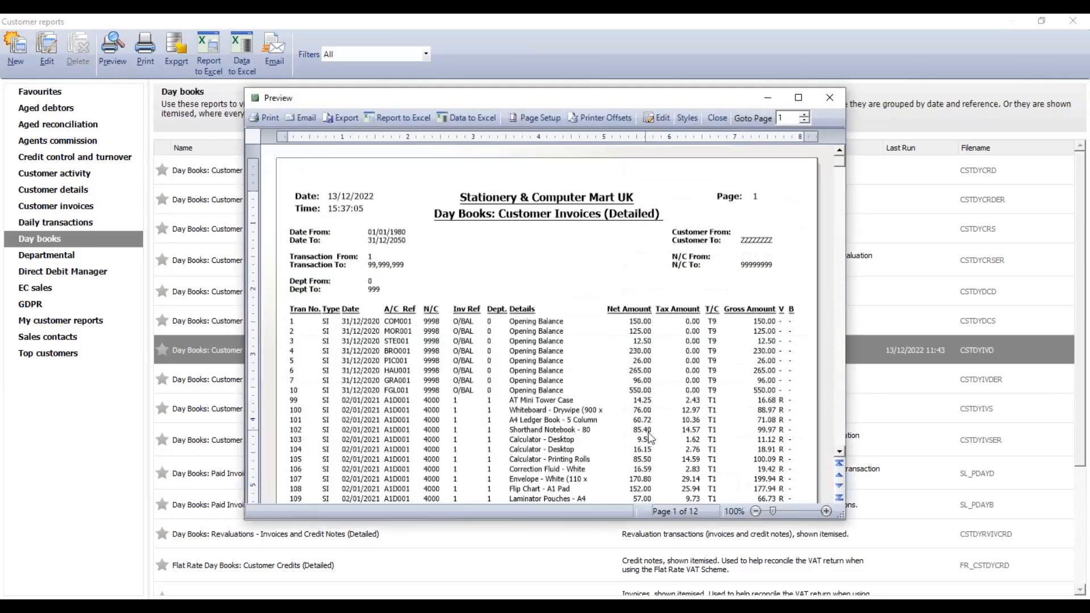
- Maximise the invoices preview and zoom it to 124%
{"action": "left_click", "coordinate": [800, 90]}
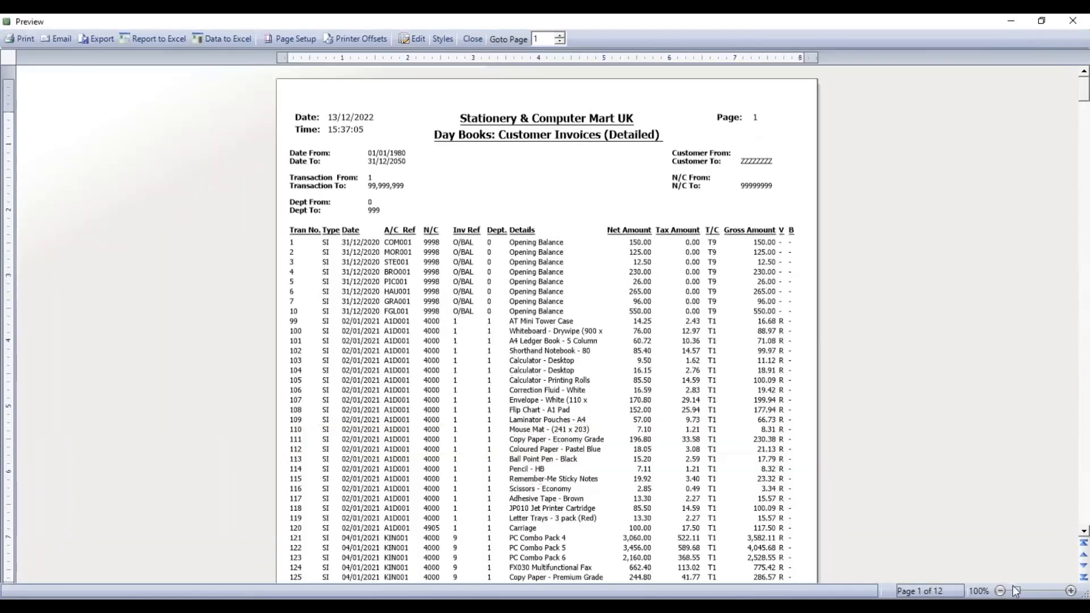
{"action": "left_click", "coordinate": [1035, 588]}
{"action": "left_click", "coordinate": [1035, 588]}
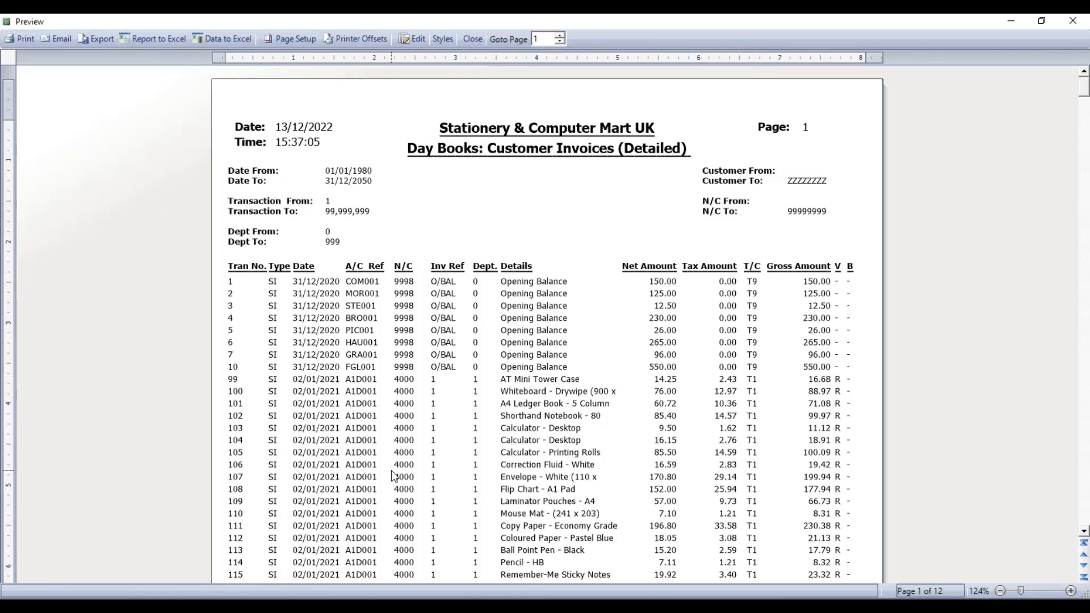
- Open the CSTDYIVD.REPORT layout for editing in Sage Report Designer
{"action": "left_click", "coordinate": [413, 38]}
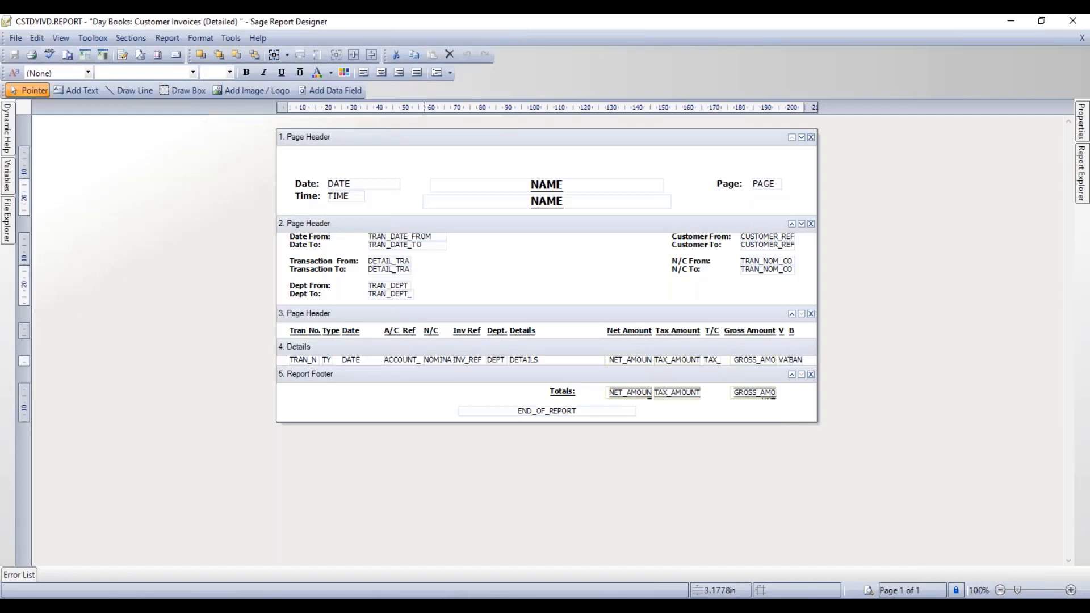
{"action": "left_click", "coordinate": [161, 41]}
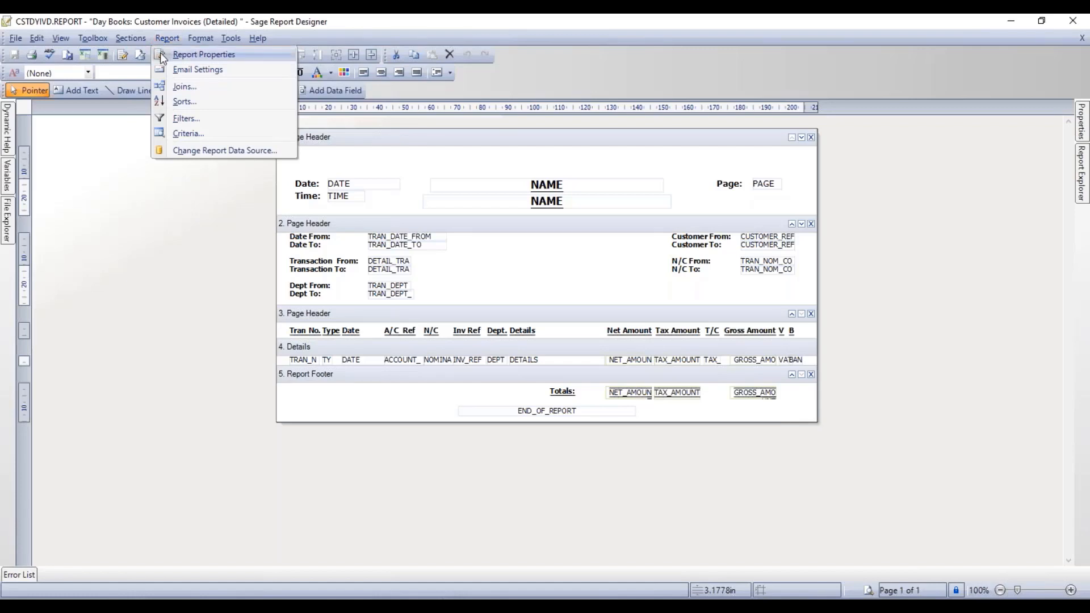
- Append 'by Department and Customer' to the report name in Report Properties
{"action": "left_click", "coordinate": [160, 52]}
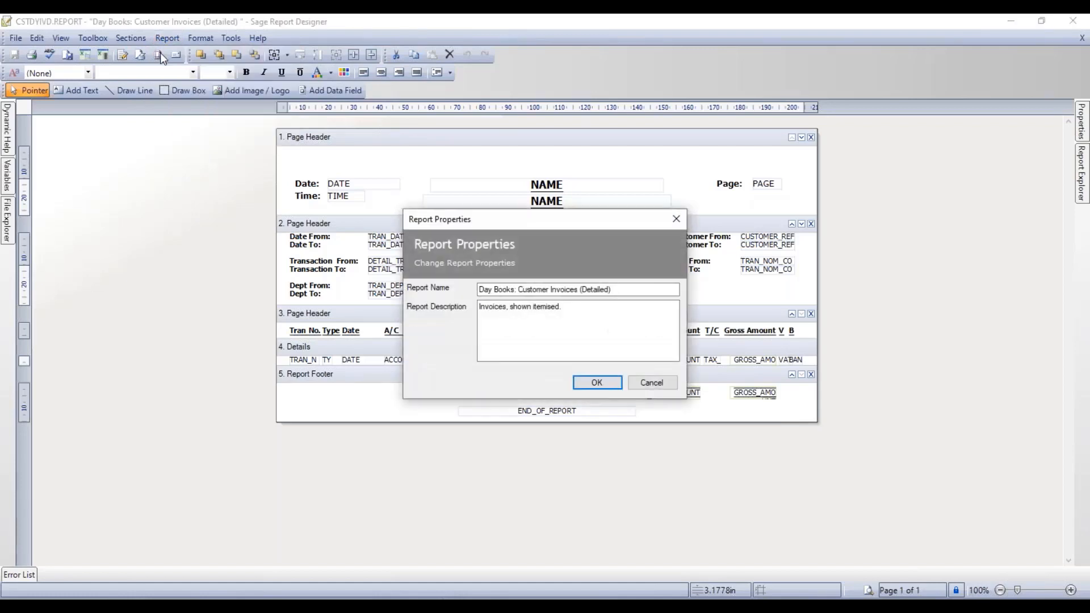
{"action": "left_click", "coordinate": [615, 290]}
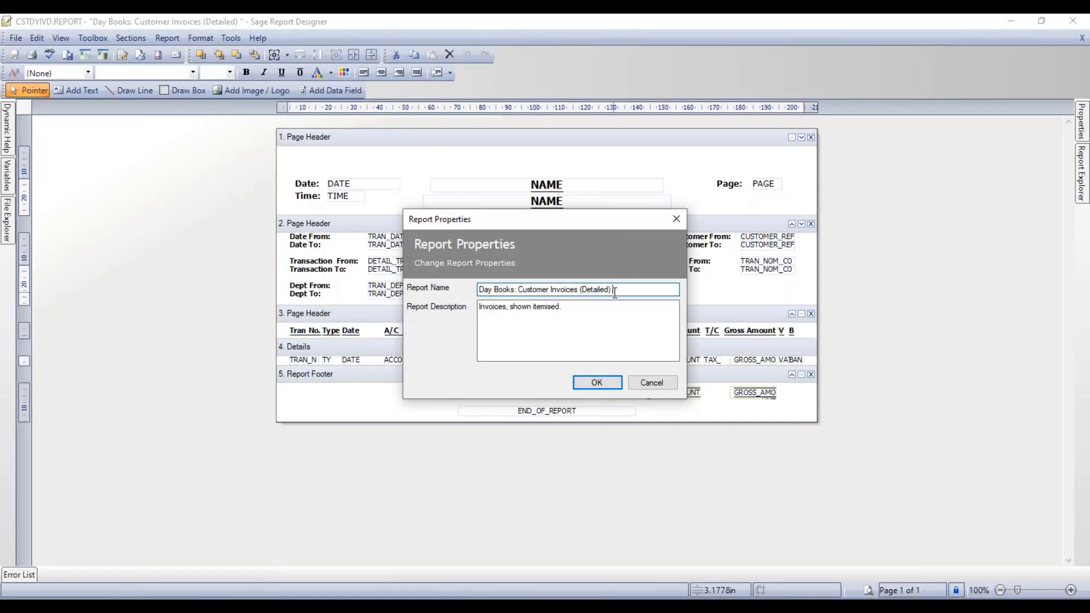
{"action": "type", "text": "by Department and Customer"}
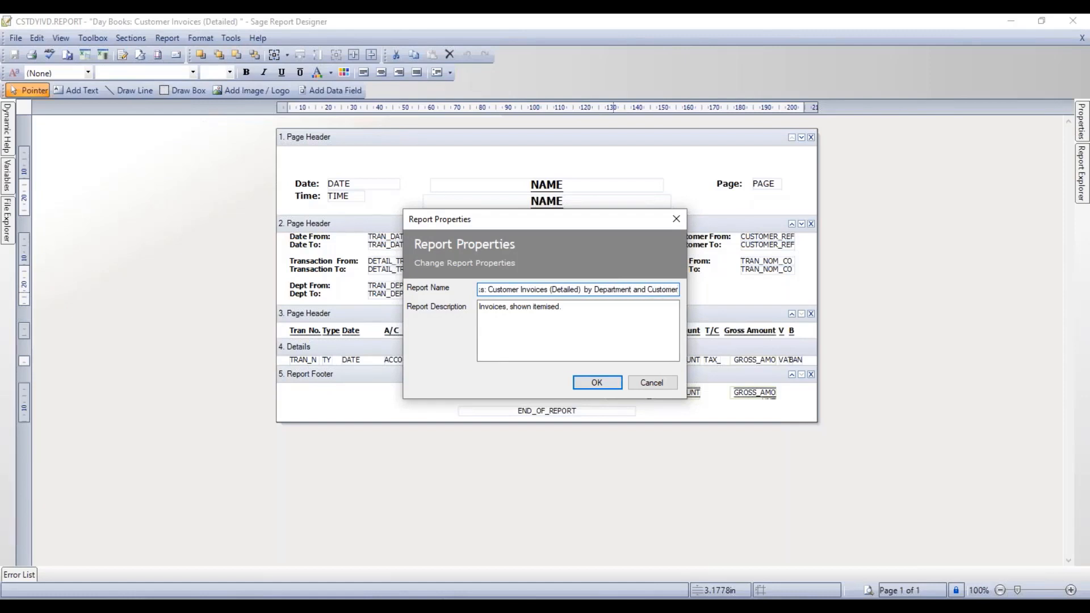
{"action": "left_click", "coordinate": [602, 384]}
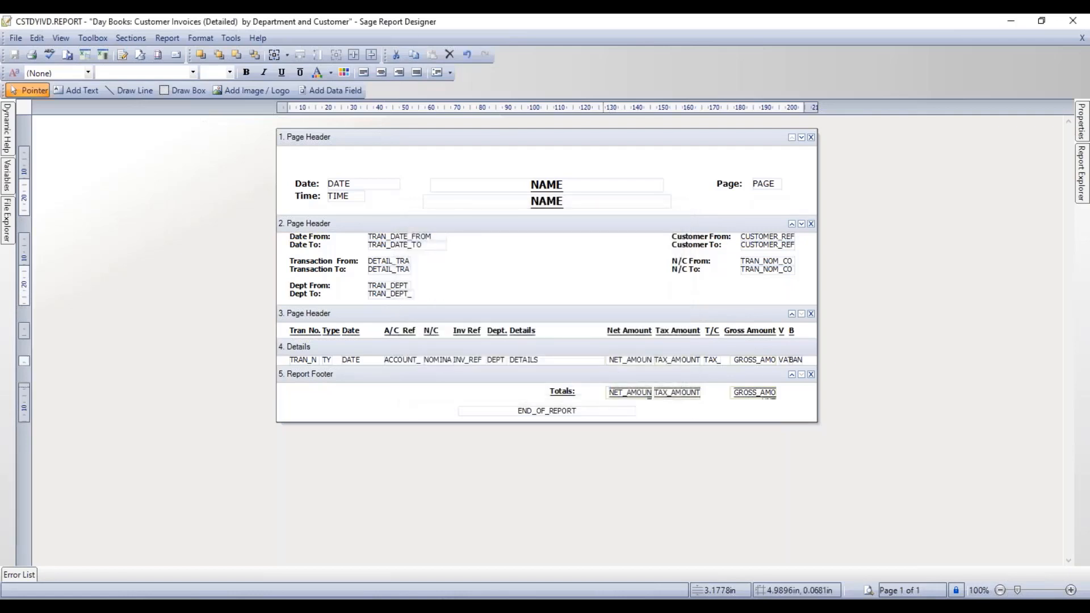
- Save the layout as Copy of CSTDYIVD.REPORT in My Customer Reports
{"action": "left_click", "coordinate": [15, 38]}
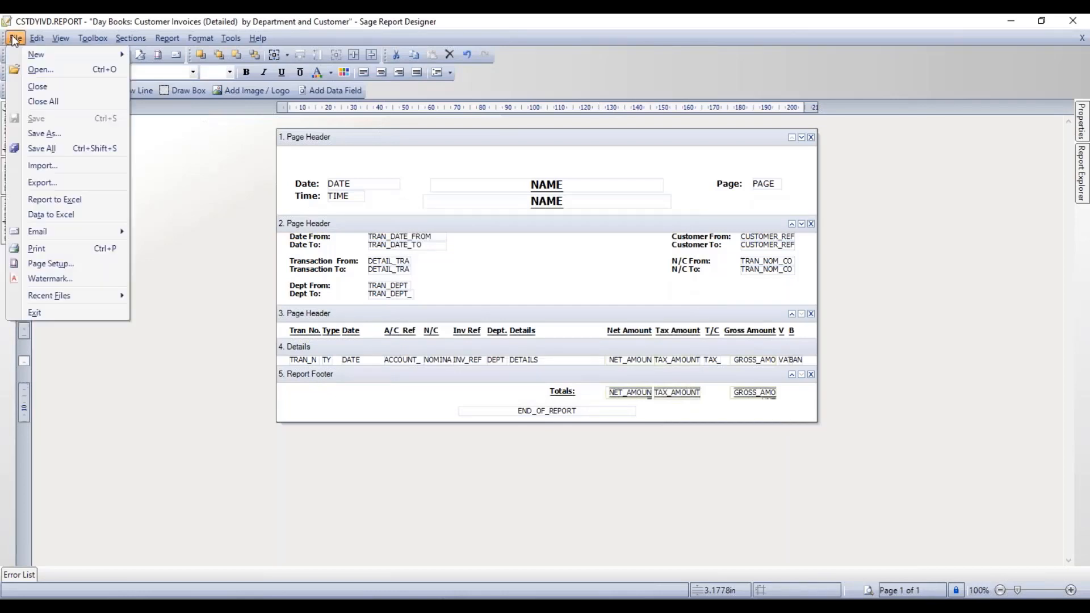
{"action": "left_click", "coordinate": [26, 132]}
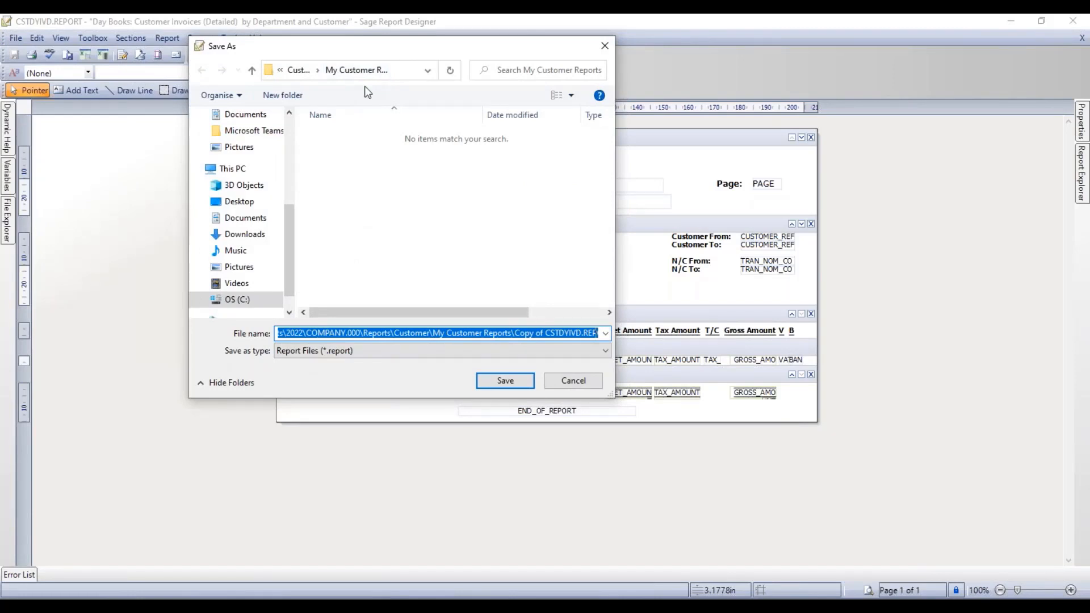
{"action": "left_click_drag", "start_coordinate": [515, 333], "coordinate": [616, 331]}
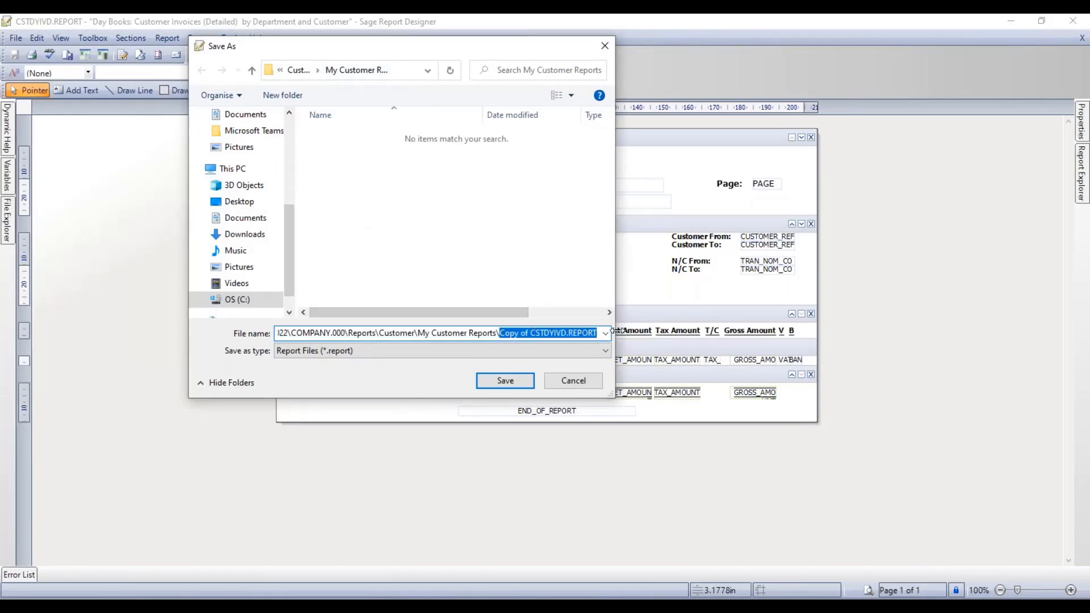
{"action": "left_click", "coordinate": [503, 382]}
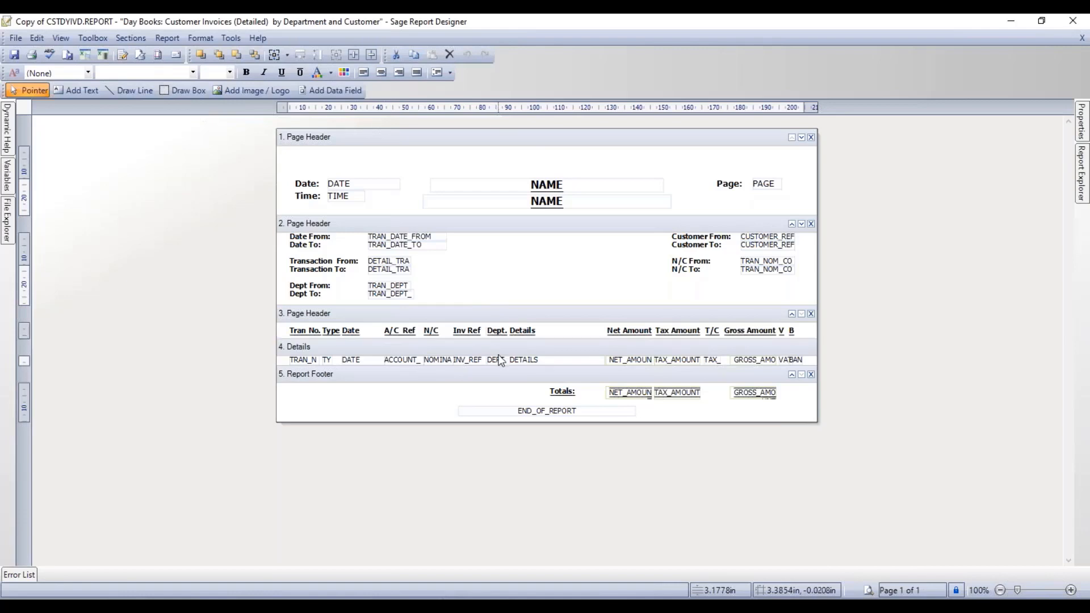
- Add a new Group Header And Footer section from the Sections menu
{"action": "mouse_move", "coordinate": [500, 364]}
{"action": "left_click", "coordinate": [130, 38]}
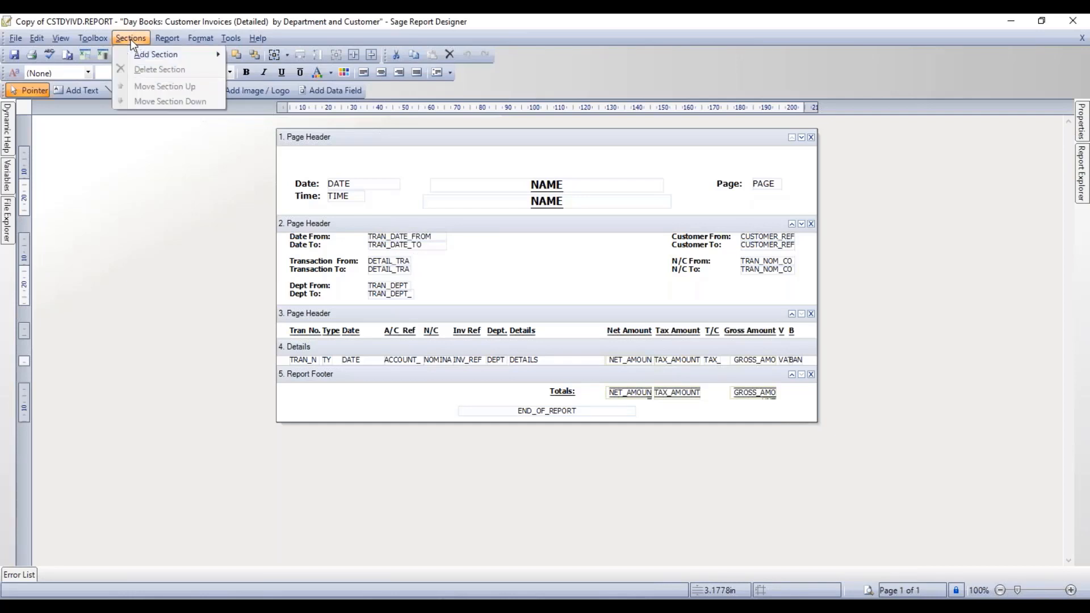
{"action": "mouse_move", "coordinate": [130, 58]}
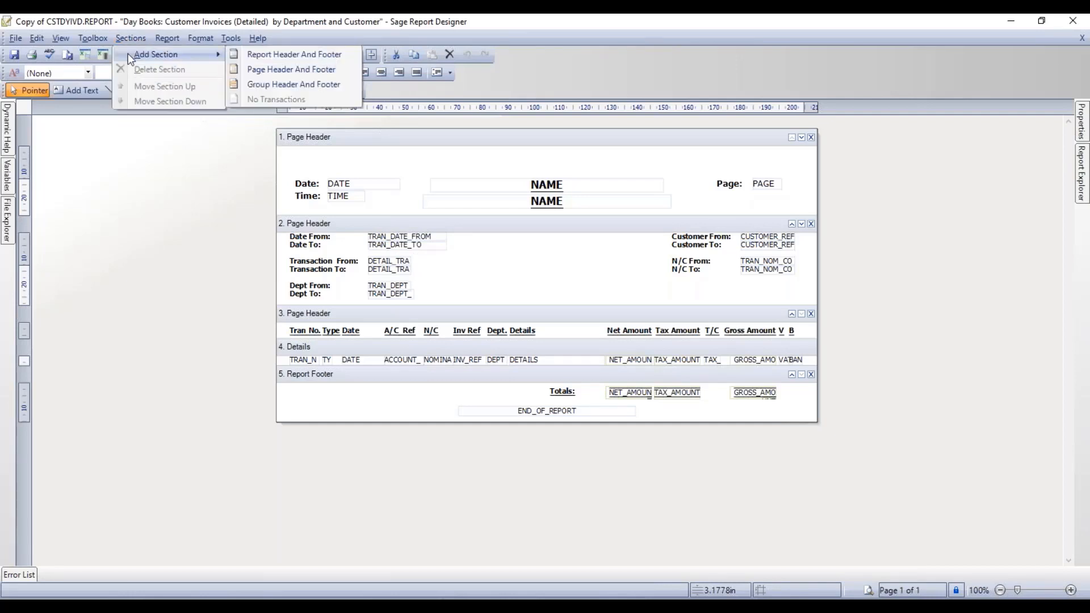
{"action": "left_click", "coordinate": [265, 84]}
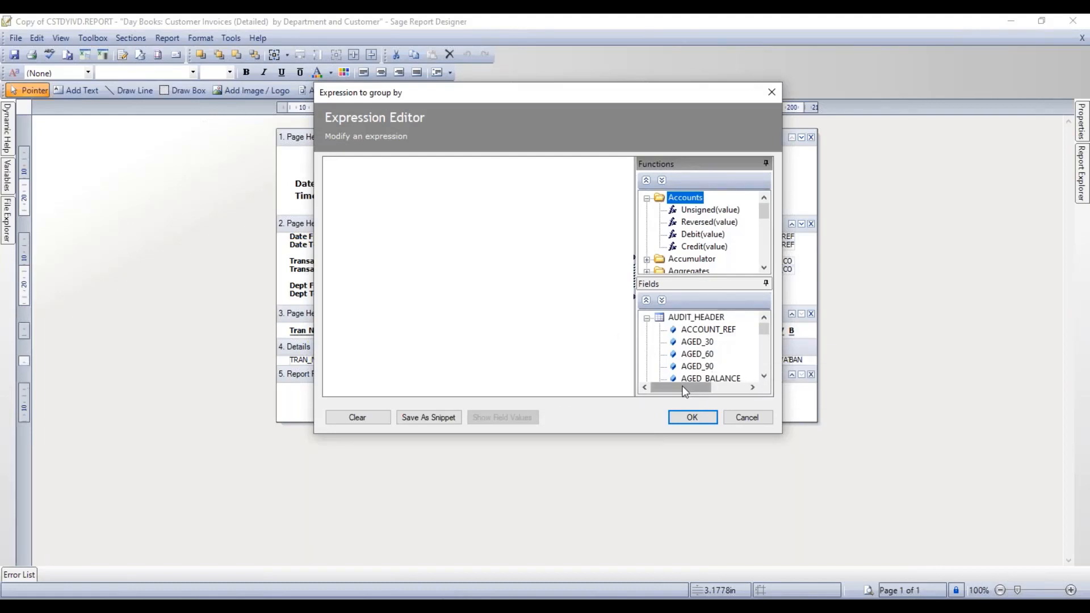
- Set the group-by expression to AUDIT_SPLIT.DEPT_NUMBER and confirm
{"action": "left_click", "coordinate": [647, 319]}
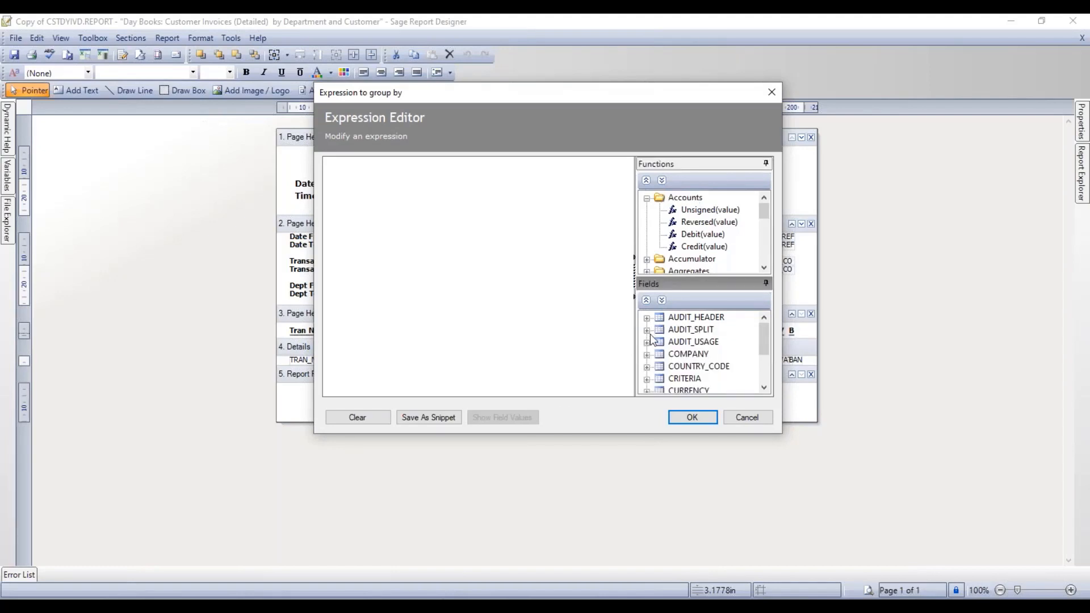
{"action": "left_click", "coordinate": [646, 330]}
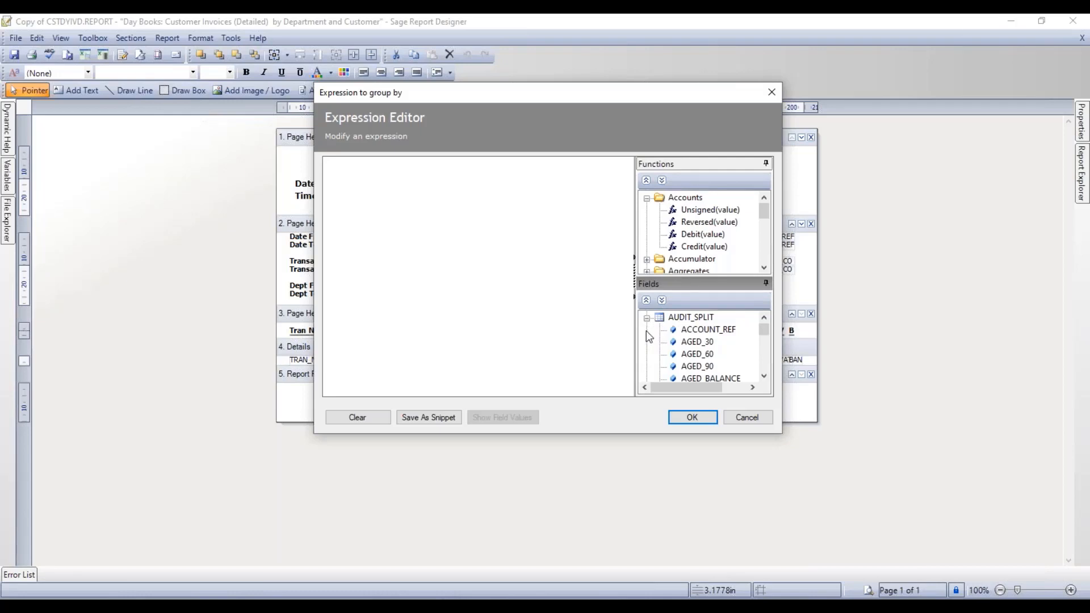
{"action": "key", "text": "d"}
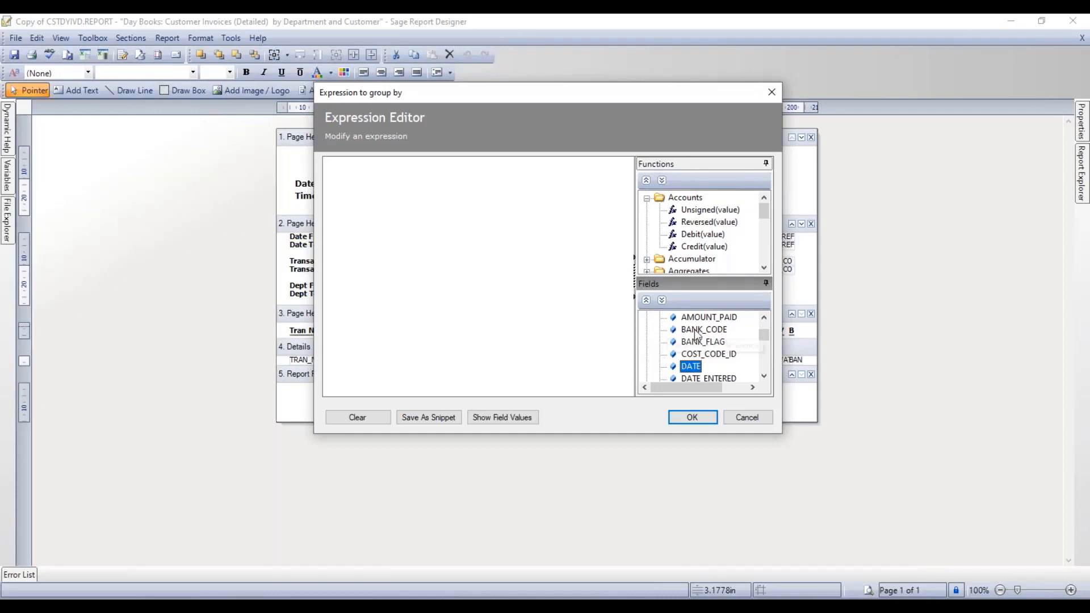
{"action": "scroll", "coordinate": [694, 343], "scroll_direction": "down", "scroll_amount": 1}
{"action": "scroll", "coordinate": [696, 347], "scroll_direction": "down", "scroll_amount": 1}
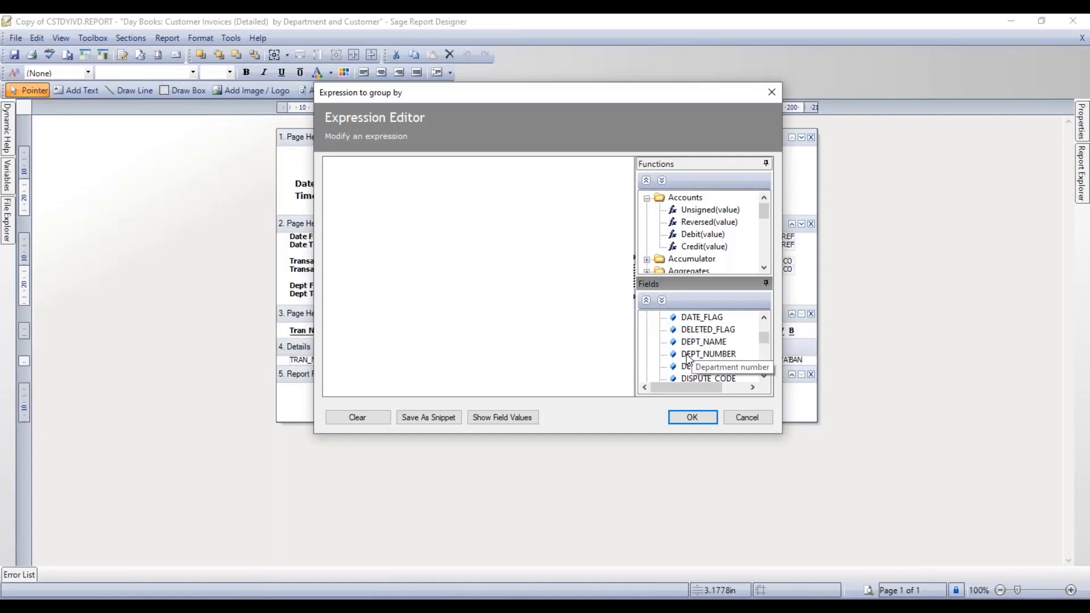
{"action": "left_click", "coordinate": [687, 355]}
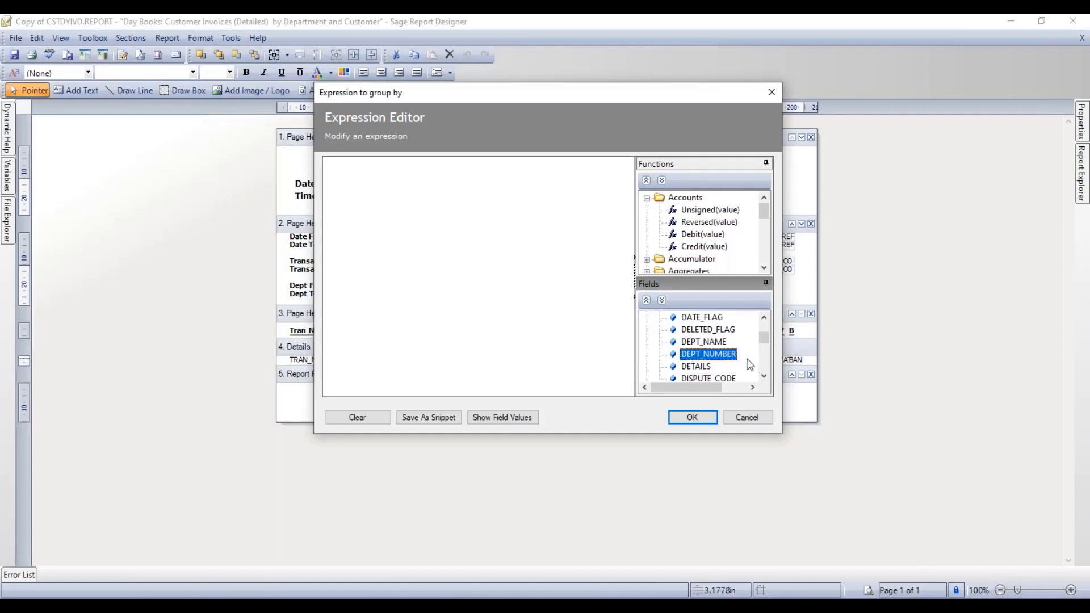
{"action": "double_click", "coordinate": [710, 355]}
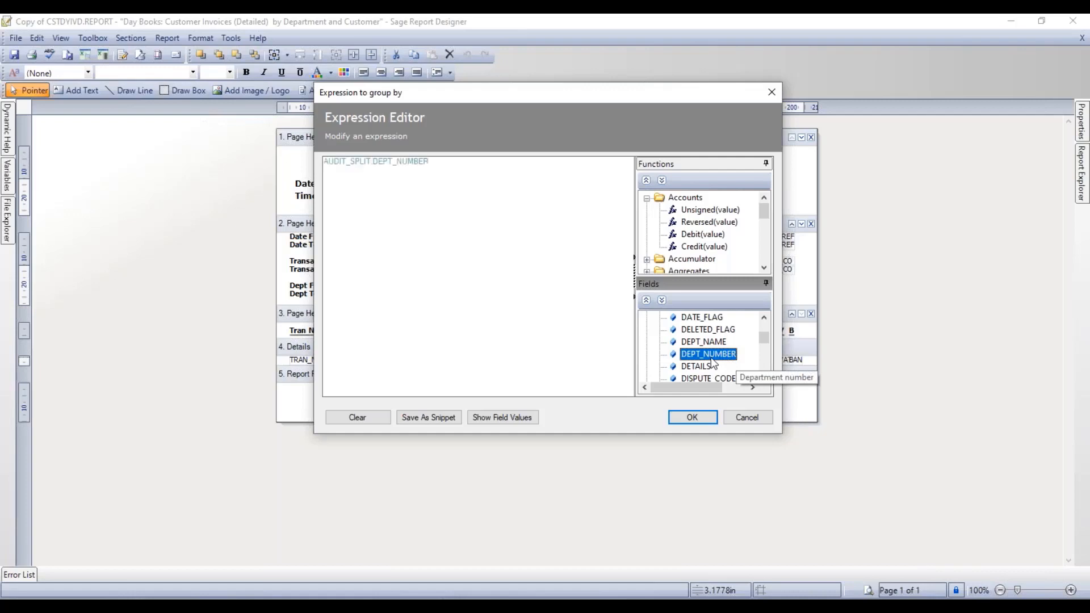
{"action": "left_click", "coordinate": [683, 420]}
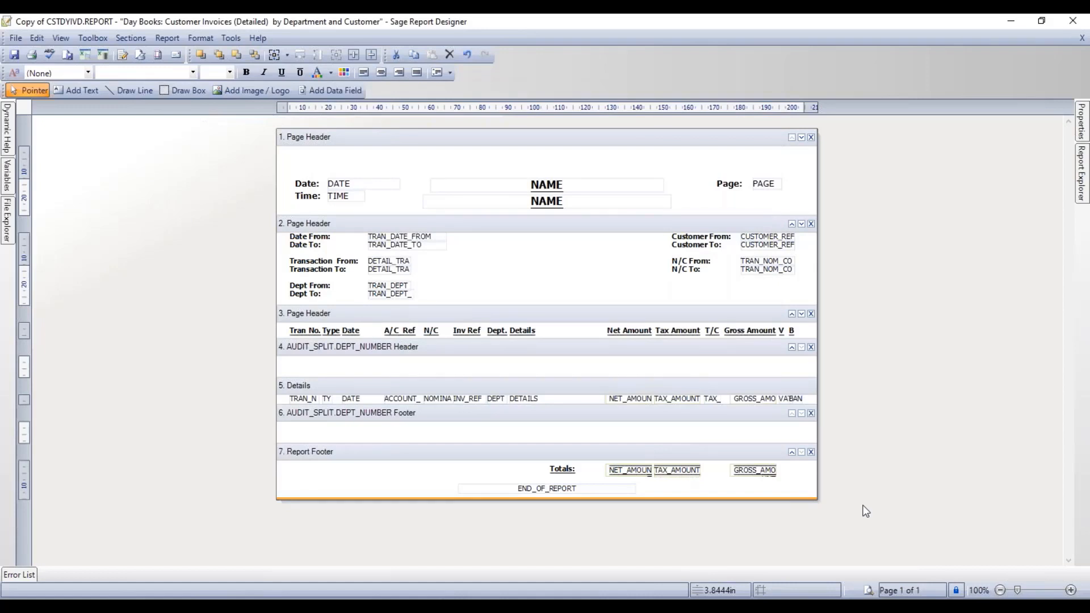
- Check the new department number header and footer sections, save the report, and start a preview
{"action": "left_click", "coordinate": [523, 348]}
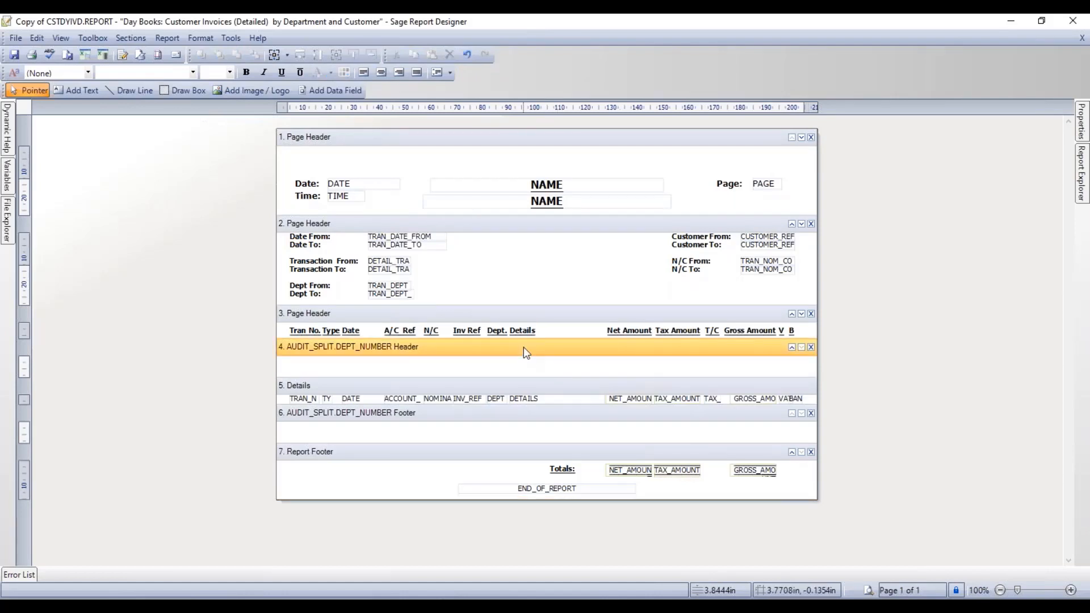
{"action": "left_click", "coordinate": [513, 413]}
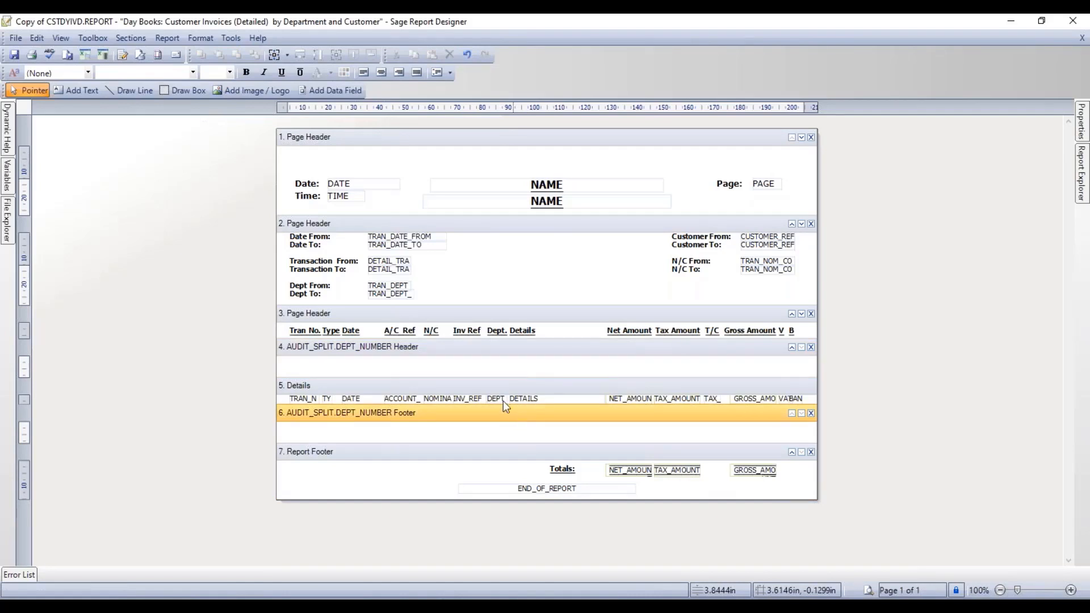
{"action": "left_click", "coordinate": [14, 56]}
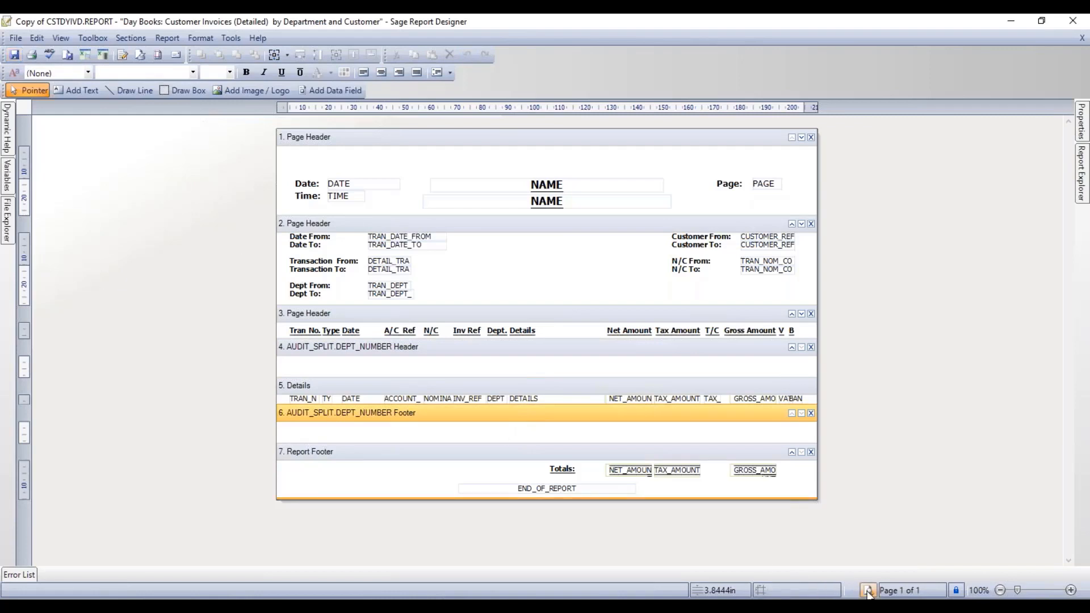
{"action": "left_click", "coordinate": [867, 592]}
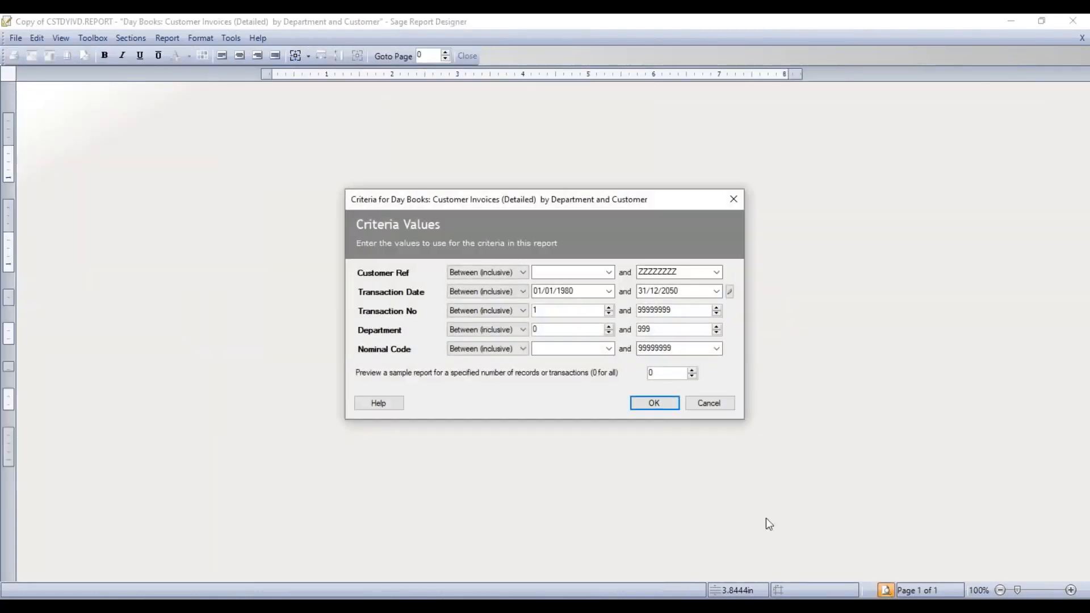
{"action": "left_click", "coordinate": [658, 405]}
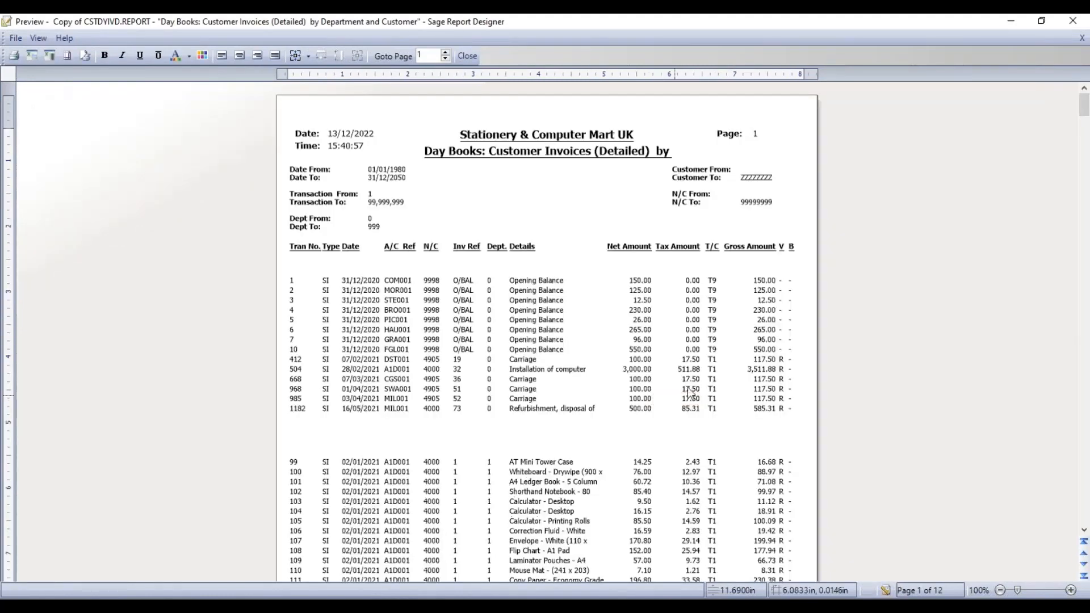
{"action": "left_click", "coordinate": [1034, 593]}
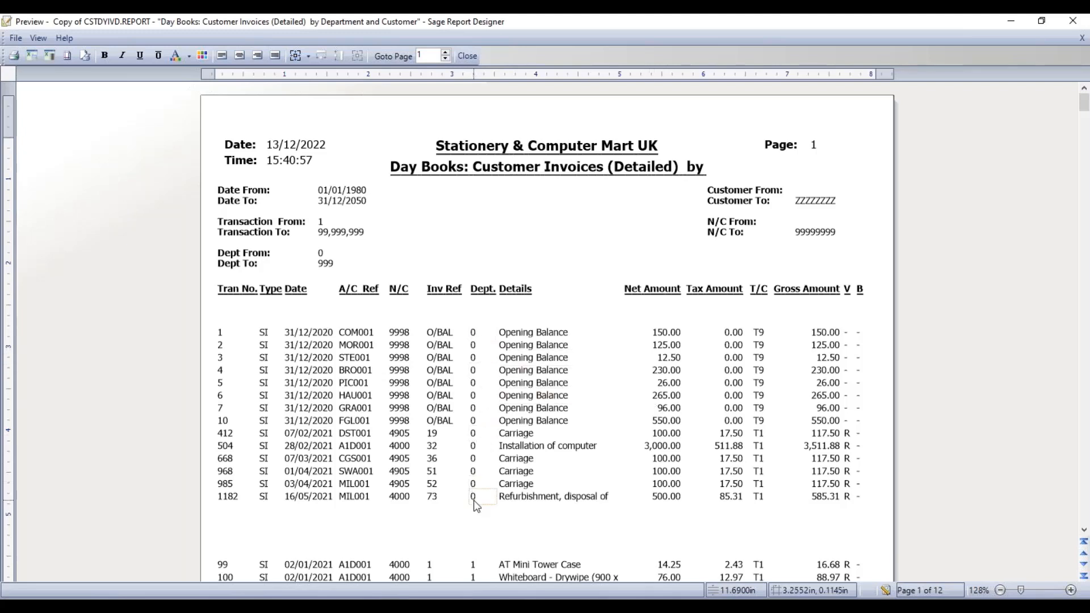
{"action": "scroll", "coordinate": [475, 501], "scroll_direction": "down", "scroll_amount": 10}
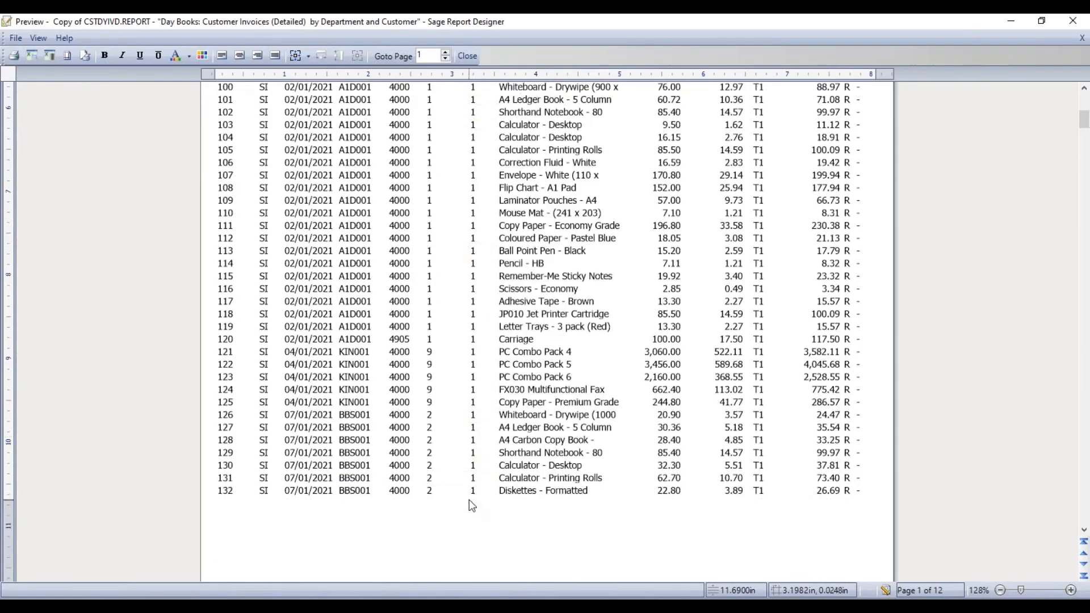
{"action": "scroll", "coordinate": [480, 506], "scroll_direction": "up", "scroll_amount": 10}
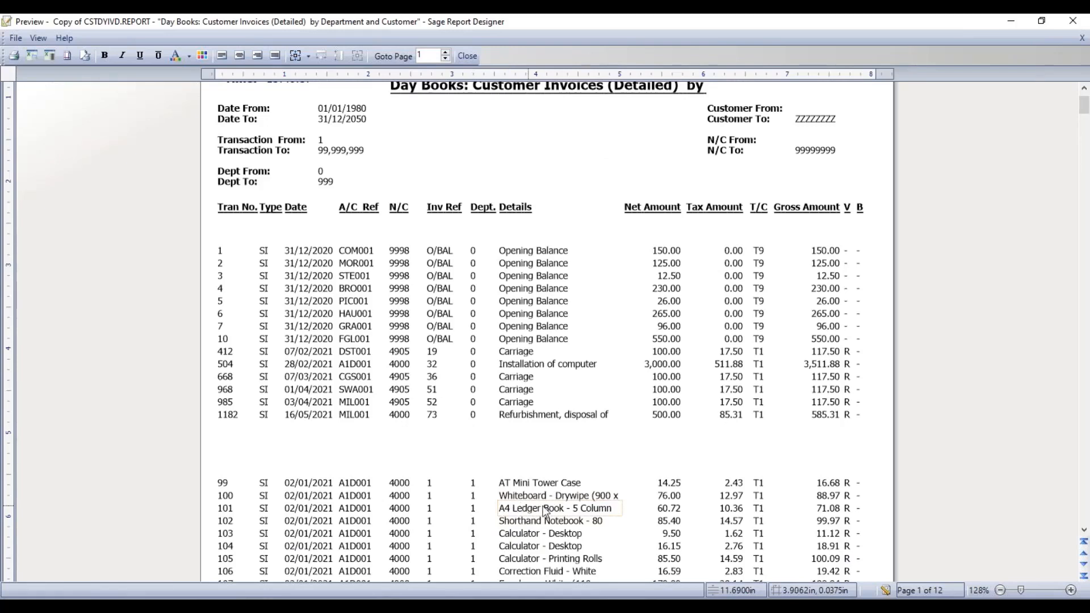
{"action": "left_click", "coordinate": [885, 591]}
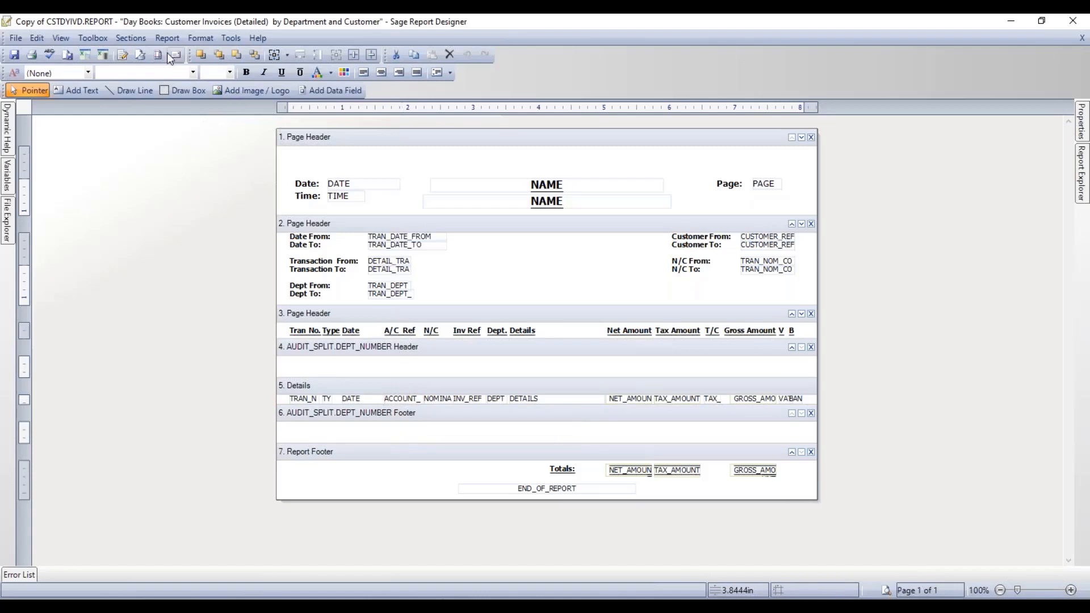
- Add a second group header and footer grouped on the expression AUDIT_SPLIT.ACCOUNT_REF
{"action": "left_click", "coordinate": [126, 41]}
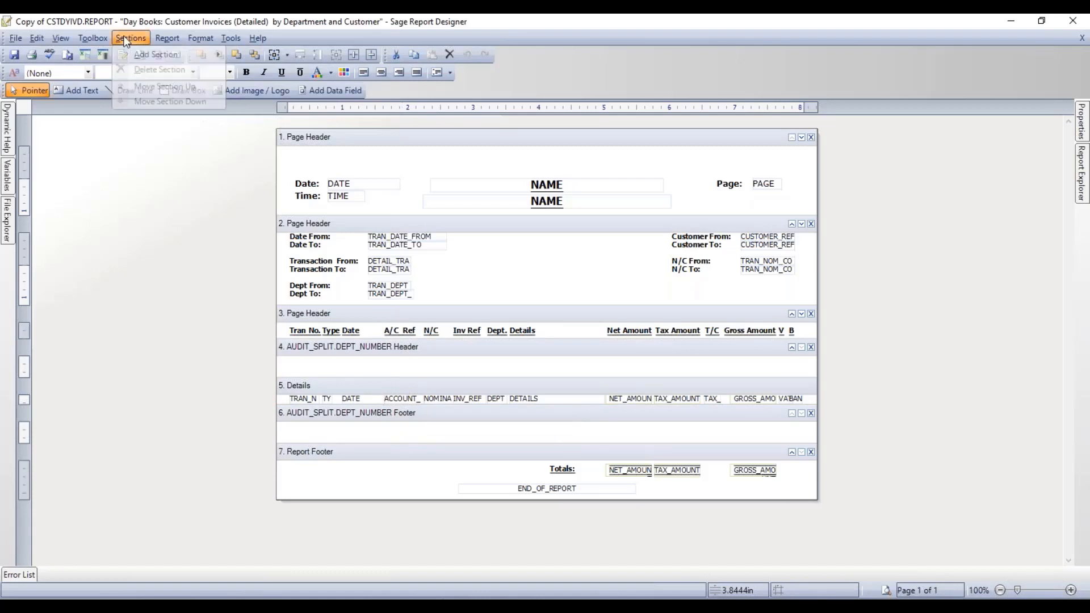
{"action": "mouse_move", "coordinate": [125, 57]}
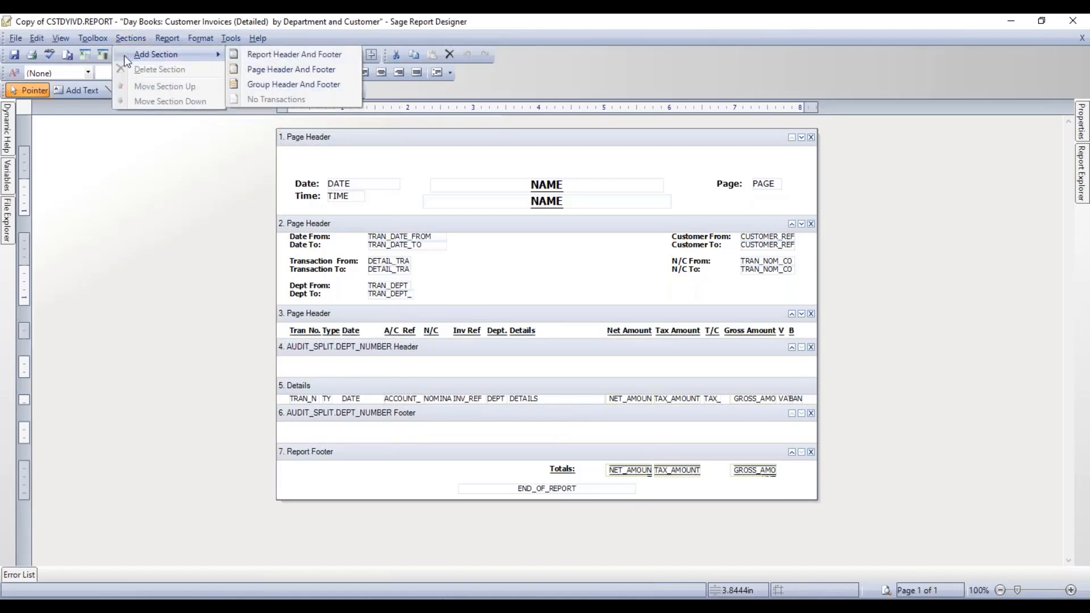
{"action": "left_click", "coordinate": [269, 86]}
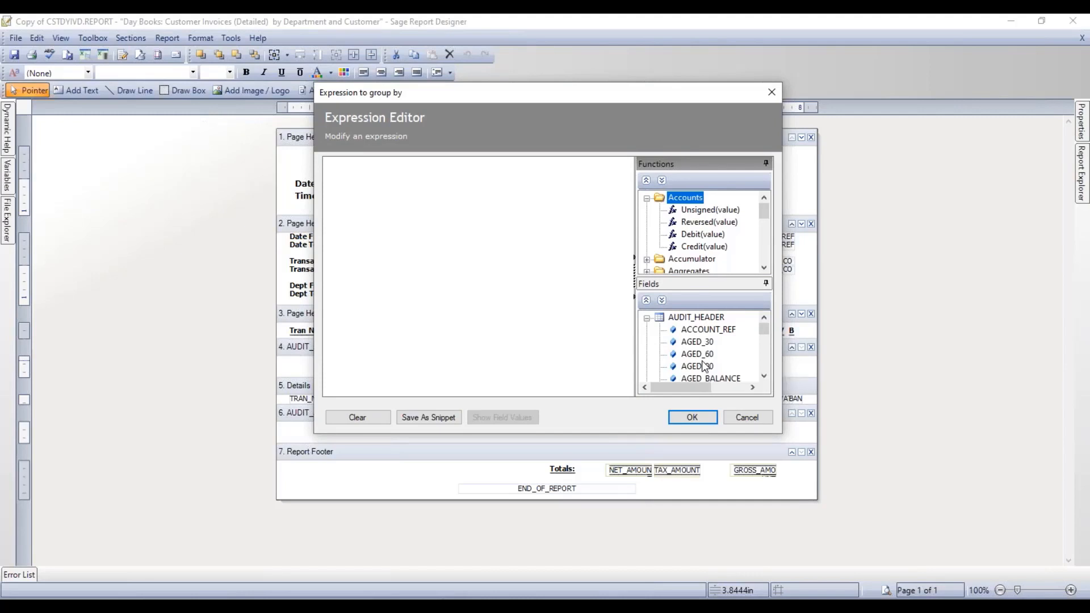
{"action": "left_click", "coordinate": [333, 166]}
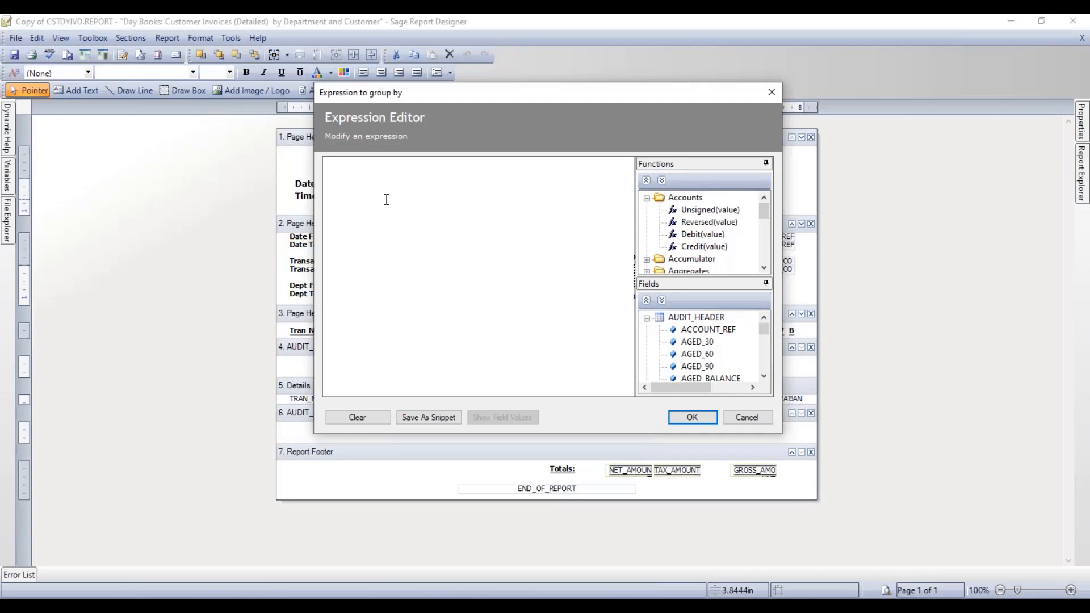
{"action": "type", "text": "AUDIT"}
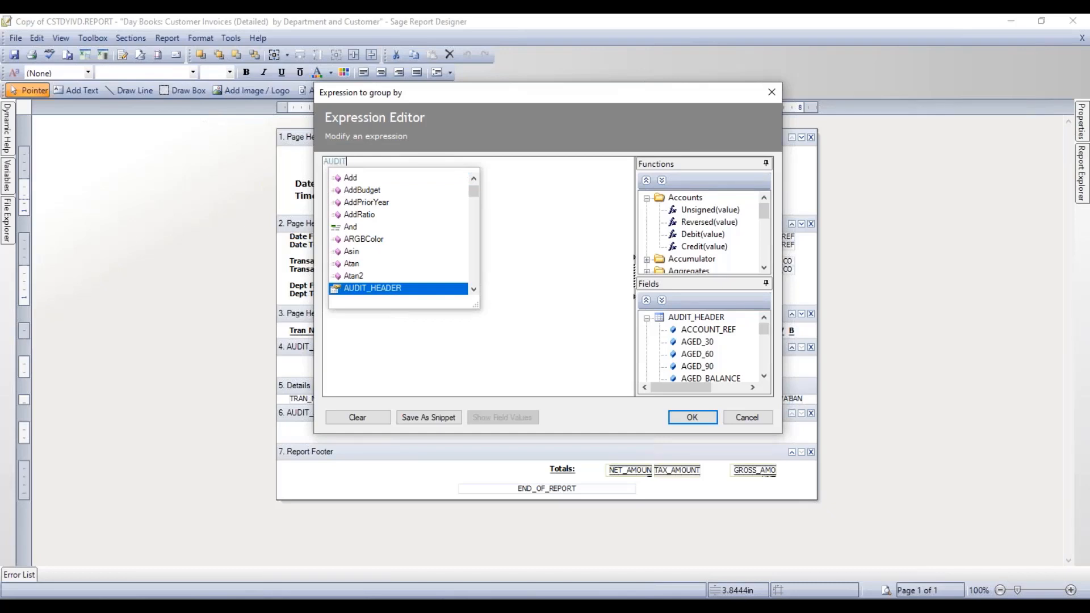
{"action": "scroll", "coordinate": [427, 265], "scroll_direction": "down", "scroll_amount": 1}
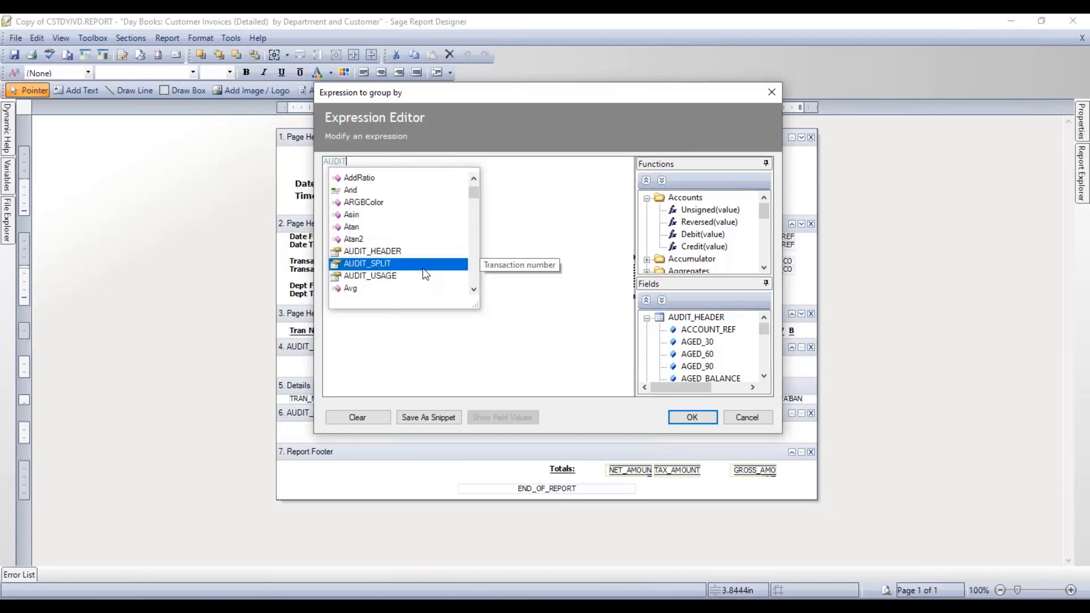
{"action": "double_click", "coordinate": [388, 263]}
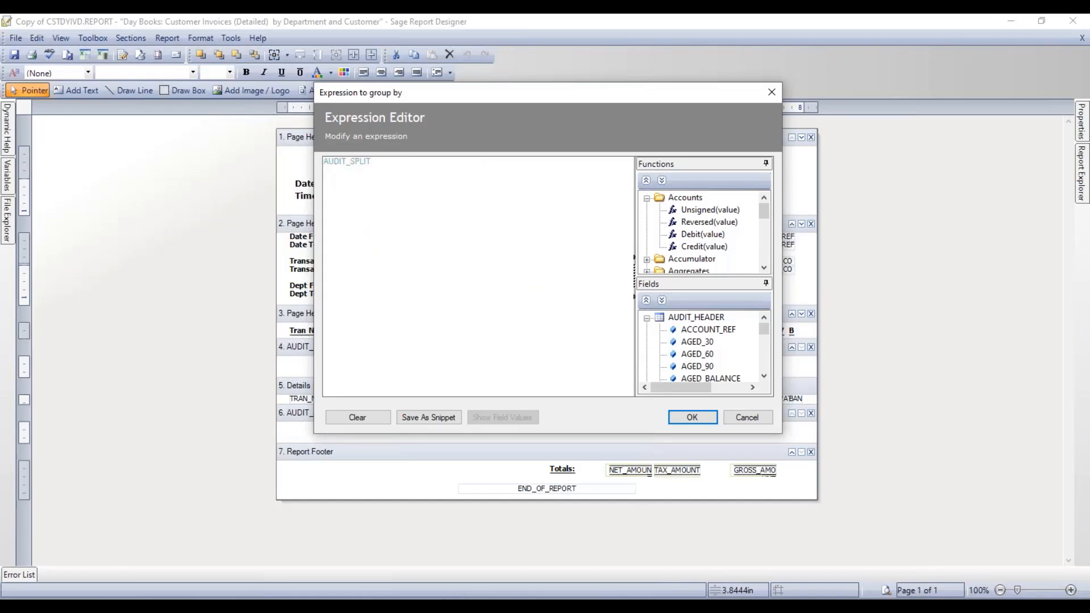
{"action": "type", "text": "."}
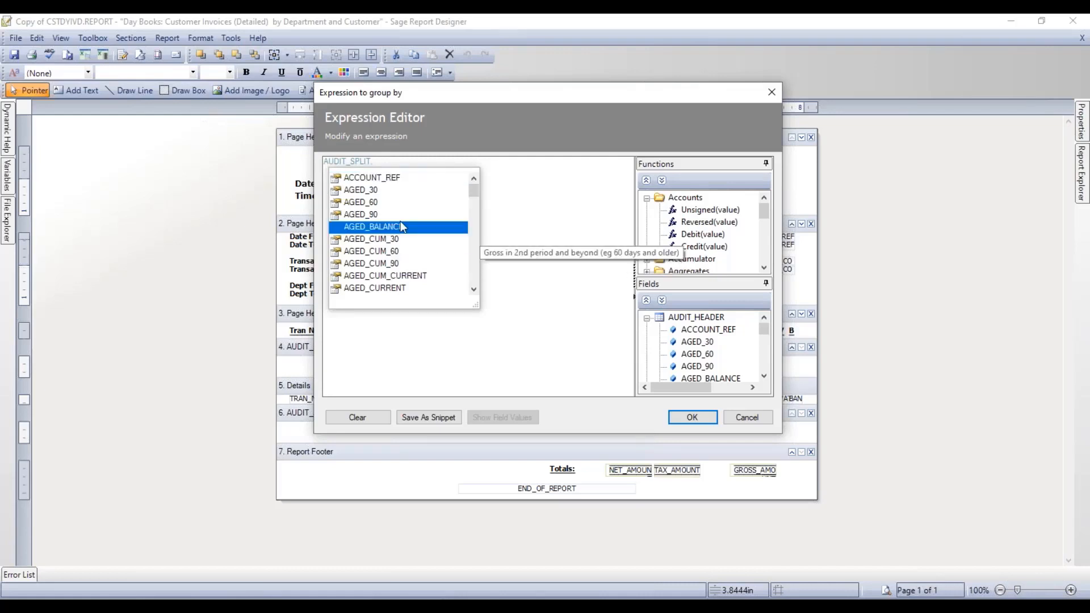
{"action": "double_click", "coordinate": [397, 177]}
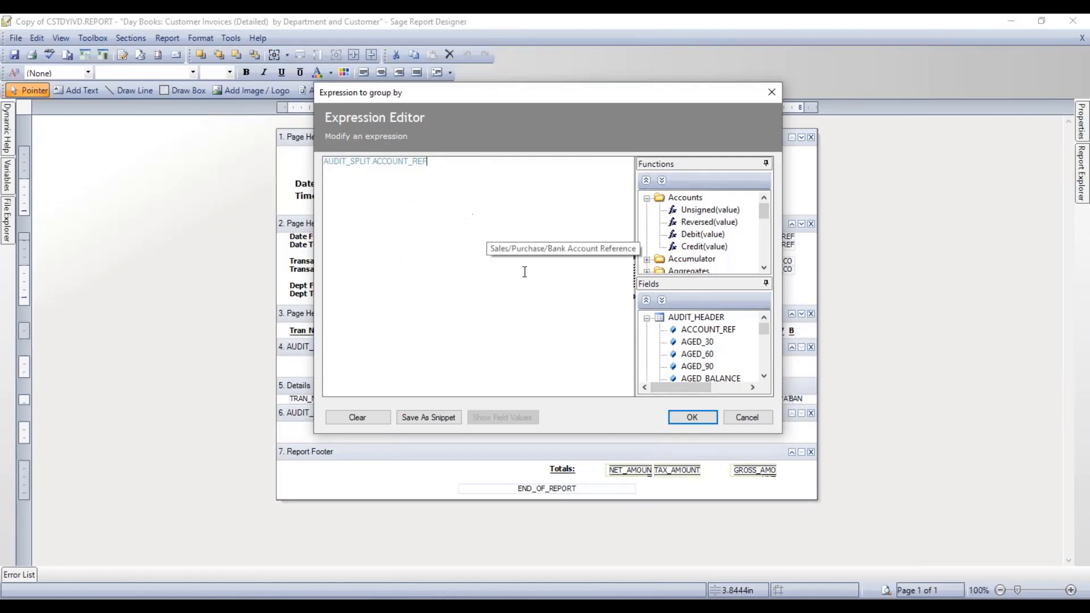
{"action": "left_click", "coordinate": [691, 419]}
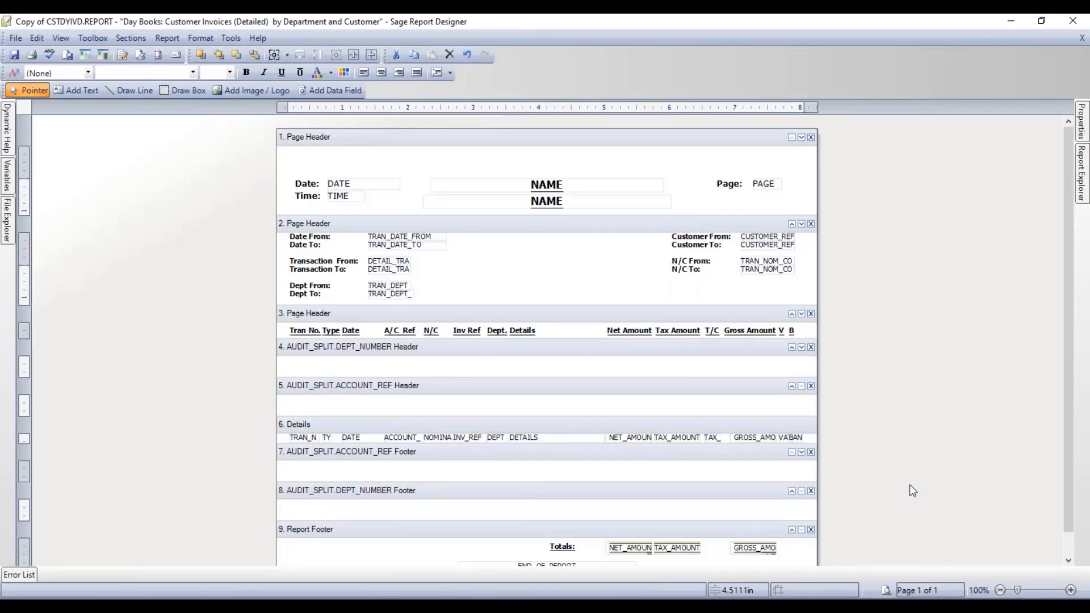
- Check the new account reference header and footer sections and save the report
{"action": "left_click", "coordinate": [455, 389]}
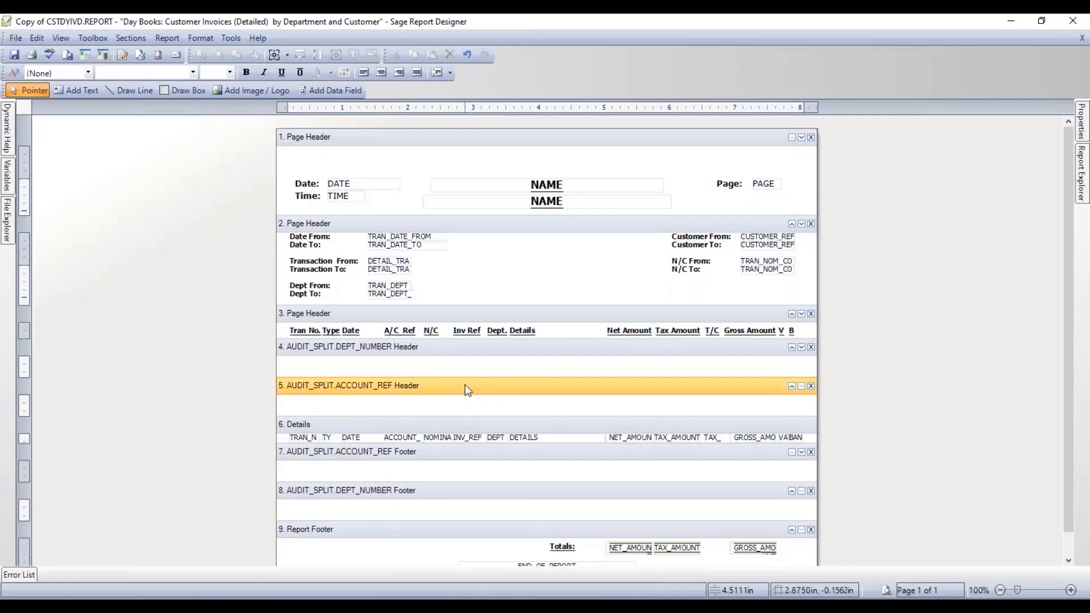
{"action": "left_click", "coordinate": [445, 456]}
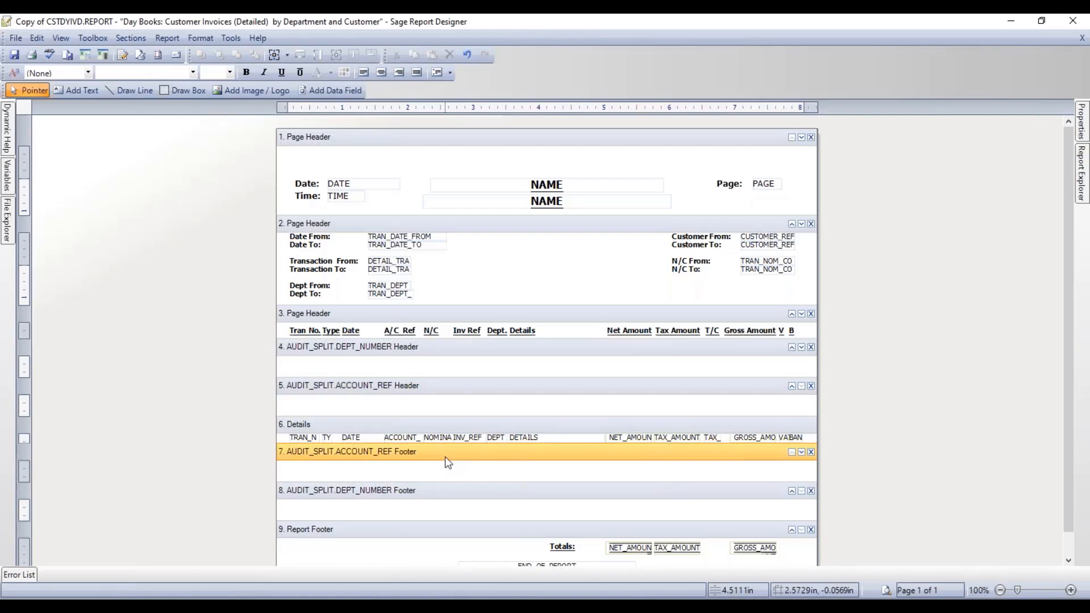
{"action": "left_click", "coordinate": [14, 56]}
- Run the preview with the default criteria ranges and zoom in to 124%
{"action": "left_click", "coordinate": [886, 590]}
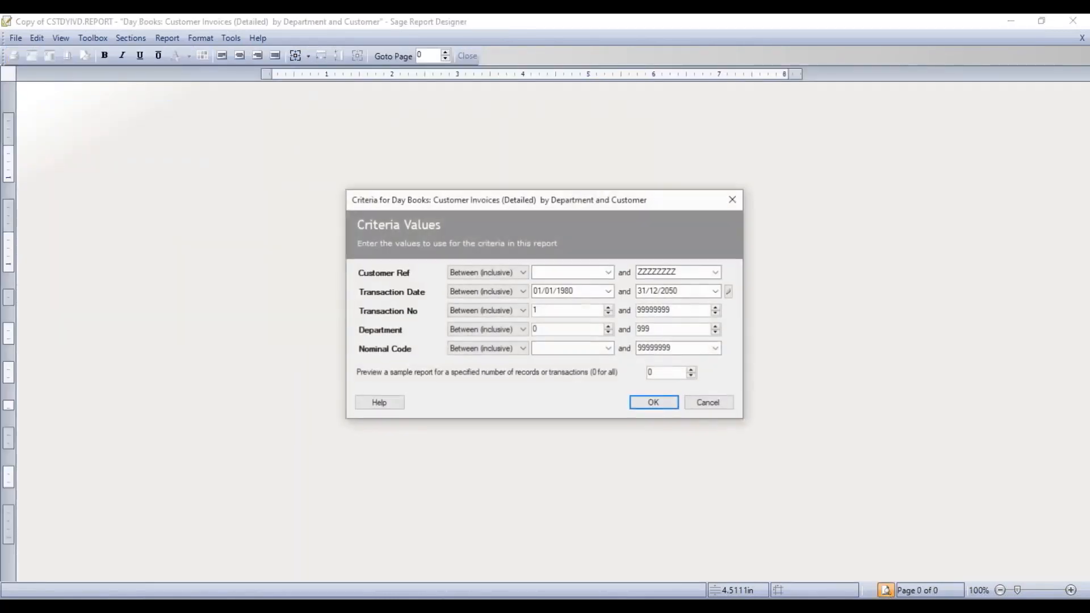
{"action": "left_click", "coordinate": [653, 403]}
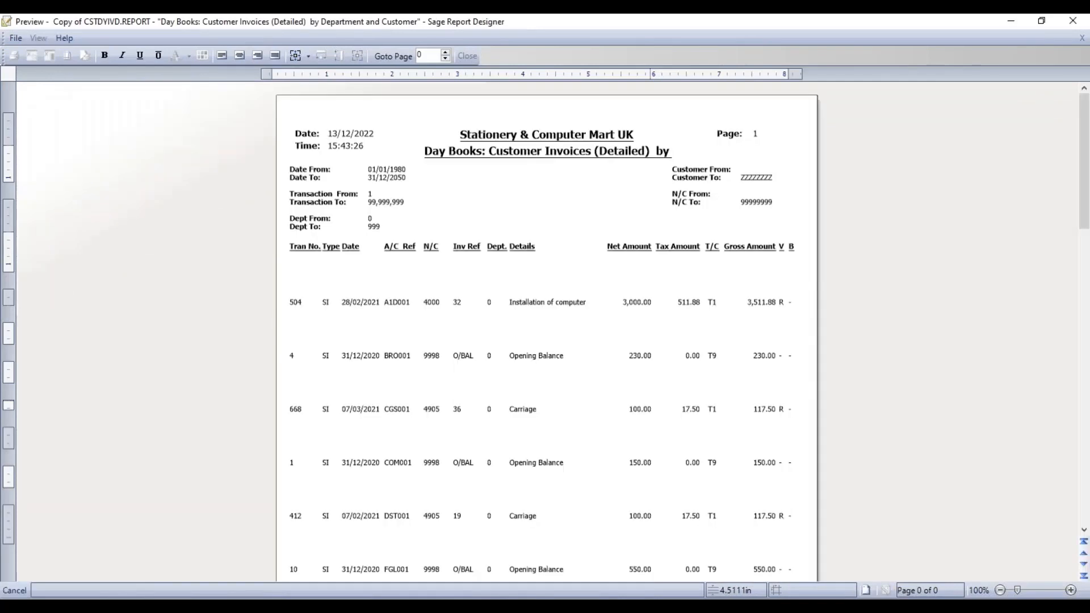
{"action": "left_click", "coordinate": [1033, 592]}
{"action": "left_click", "coordinate": [1032, 592]}
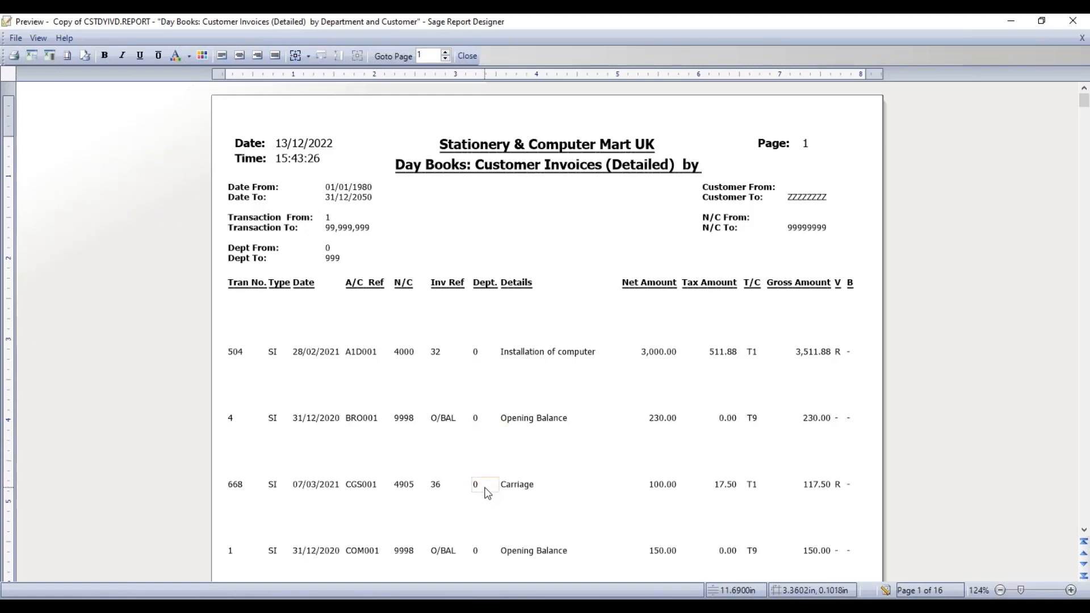
- Scroll through the 16 pages of department- and account-grouped invoices, then return to design view
{"action": "scroll", "coordinate": [486, 488], "scroll_direction": "down", "scroll_amount": 5}
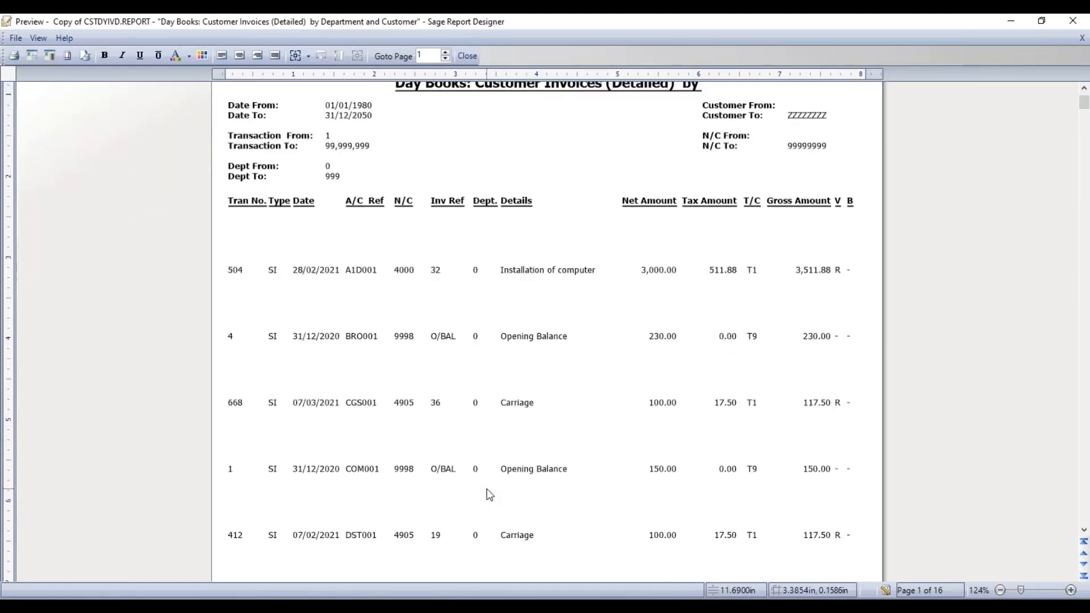
{"action": "scroll", "coordinate": [485, 489], "scroll_direction": "down", "scroll_amount": 3}
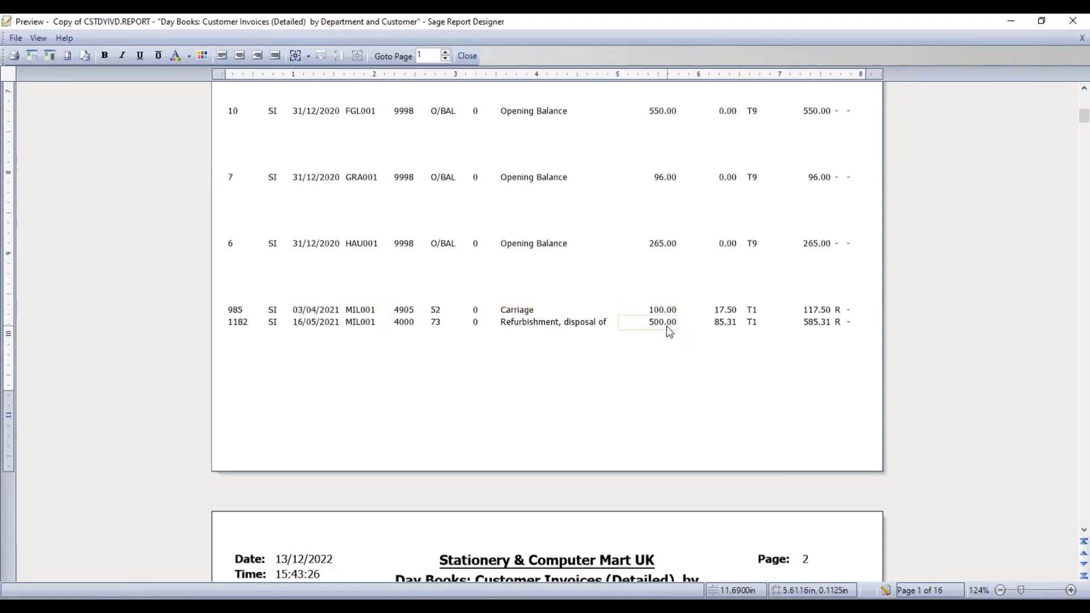
{"action": "scroll", "coordinate": [636, 369], "scroll_direction": "down", "scroll_amount": 5}
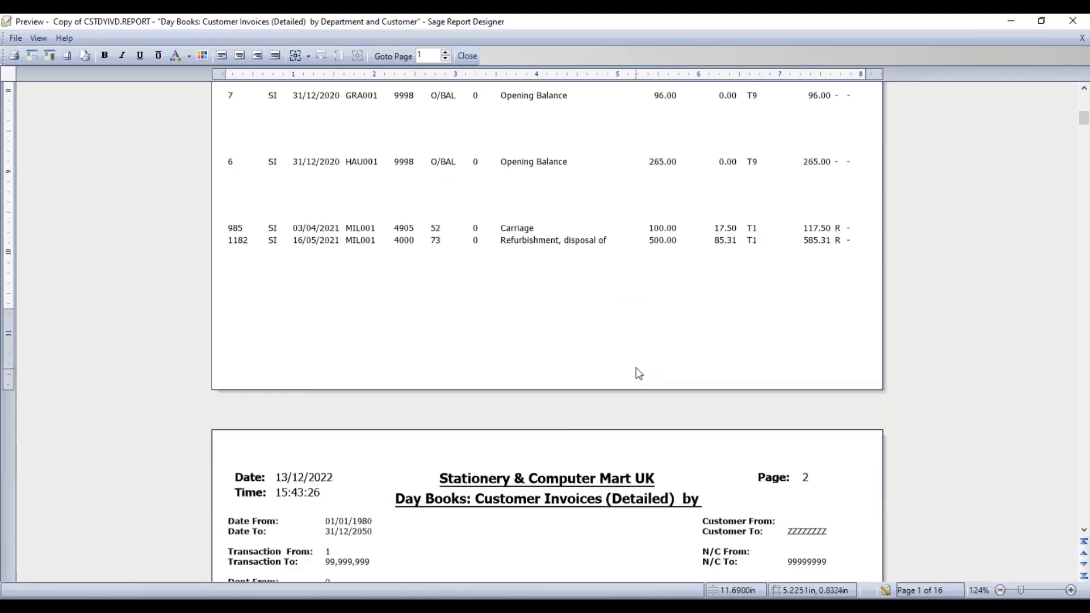
{"action": "scroll", "coordinate": [636, 382], "scroll_direction": "down", "scroll_amount": 10}
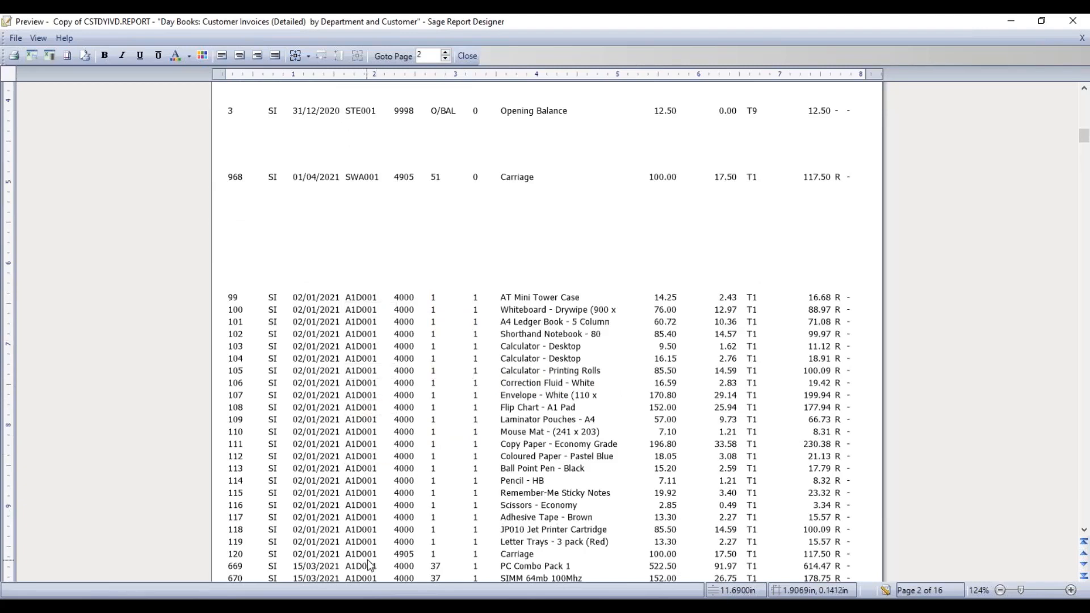
{"action": "scroll", "coordinate": [380, 511], "scroll_direction": "down", "scroll_amount": 5}
{"action": "scroll", "coordinate": [410, 467], "scroll_direction": "down", "scroll_amount": 8}
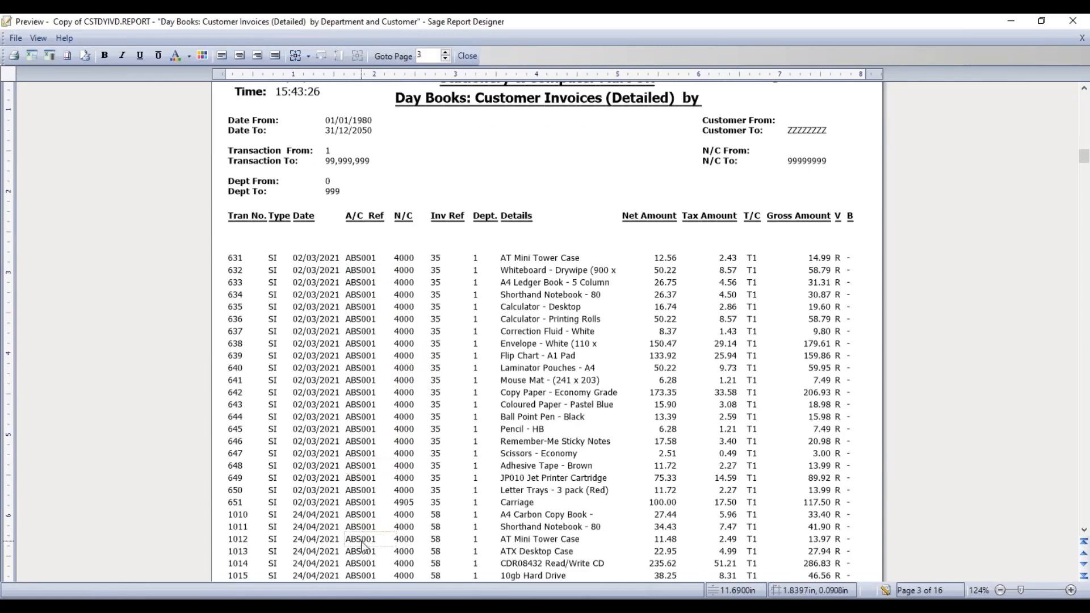
{"action": "scroll", "coordinate": [385, 505], "scroll_direction": "down", "scroll_amount": 10}
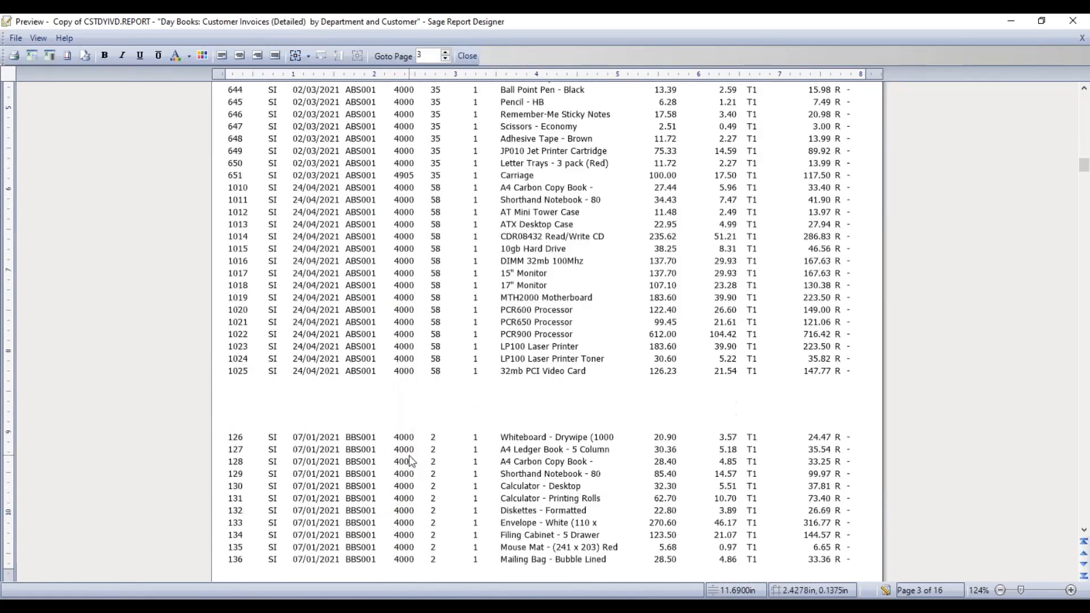
{"action": "scroll", "coordinate": [410, 462], "scroll_direction": "down", "scroll_amount": 2}
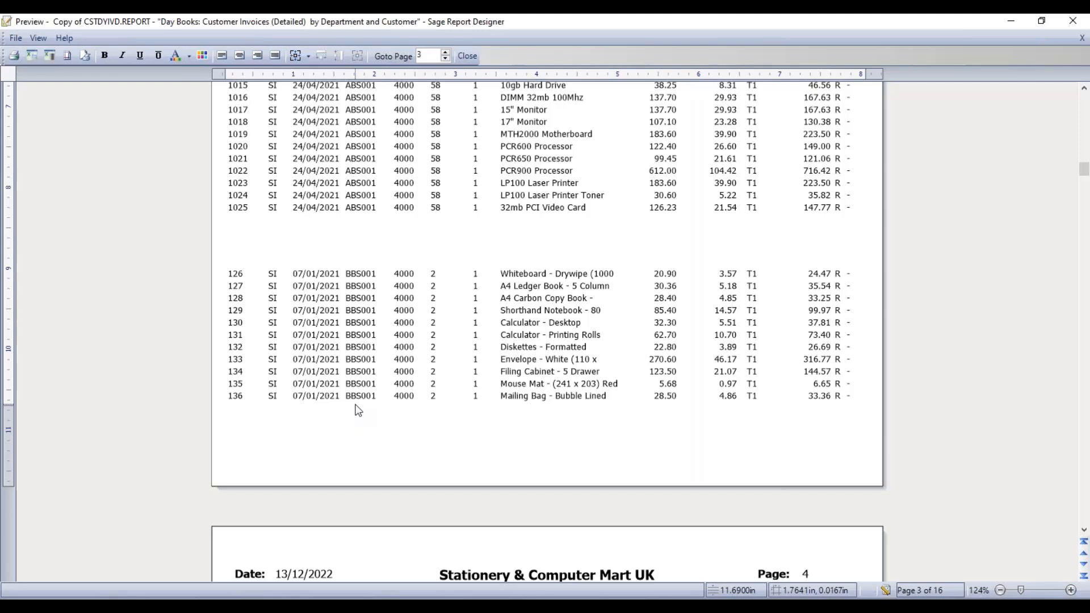
{"action": "left_click", "coordinate": [886, 590]}
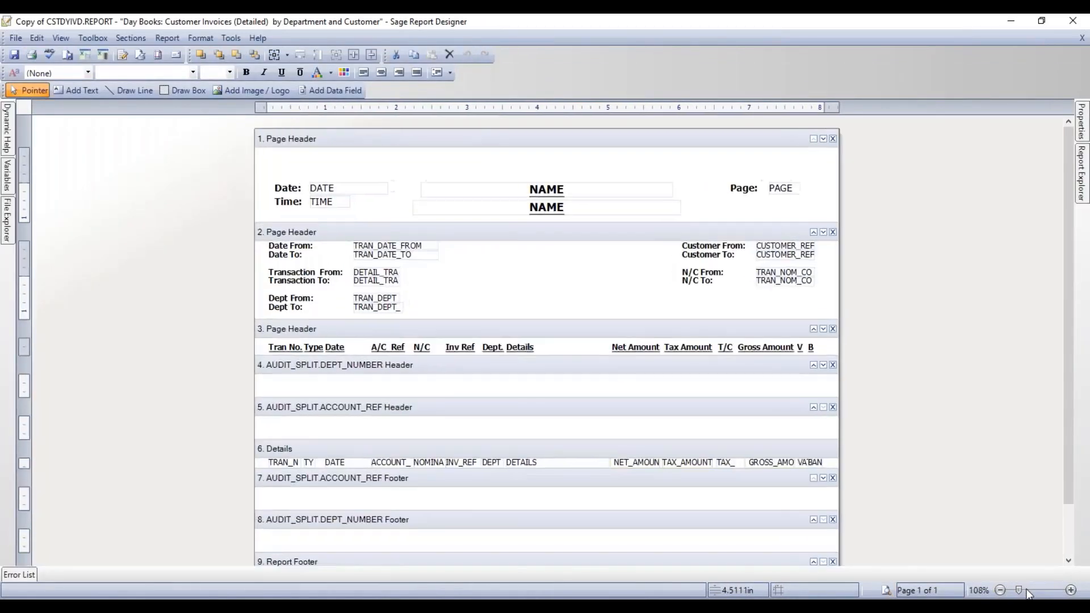
{"action": "left_click_drag", "start_coordinate": [1017, 590], "coordinate": [1028, 593]}
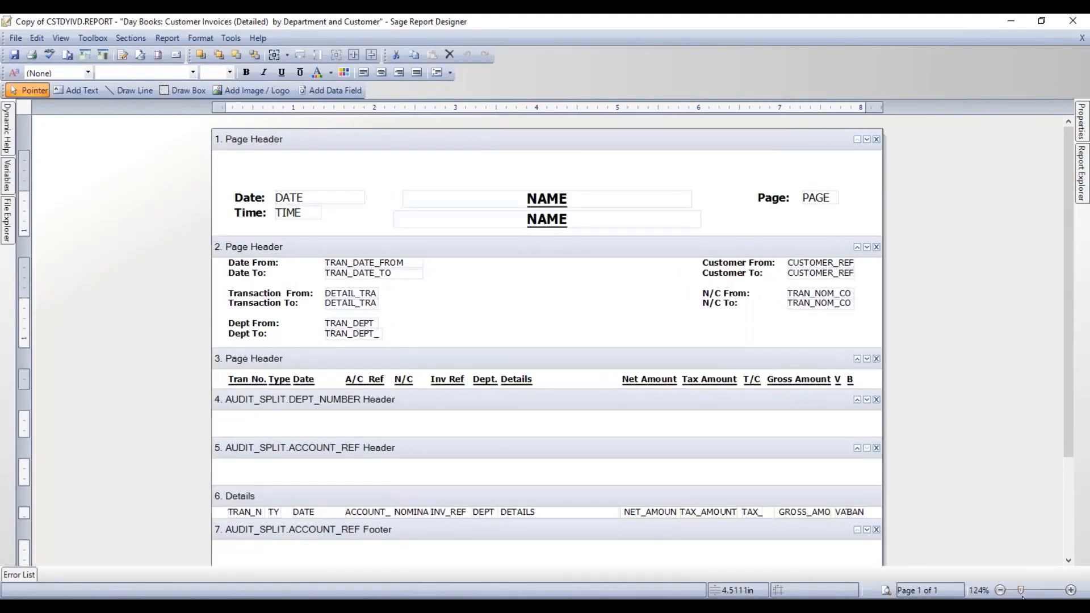
{"action": "left_click", "coordinate": [590, 404]}
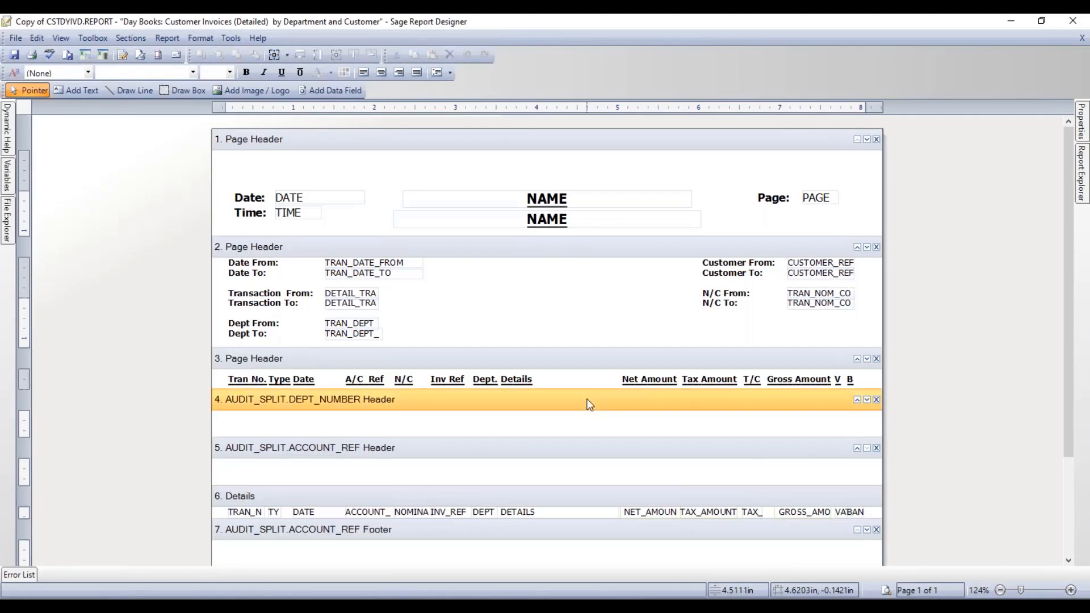
{"action": "left_click", "coordinate": [551, 450]}
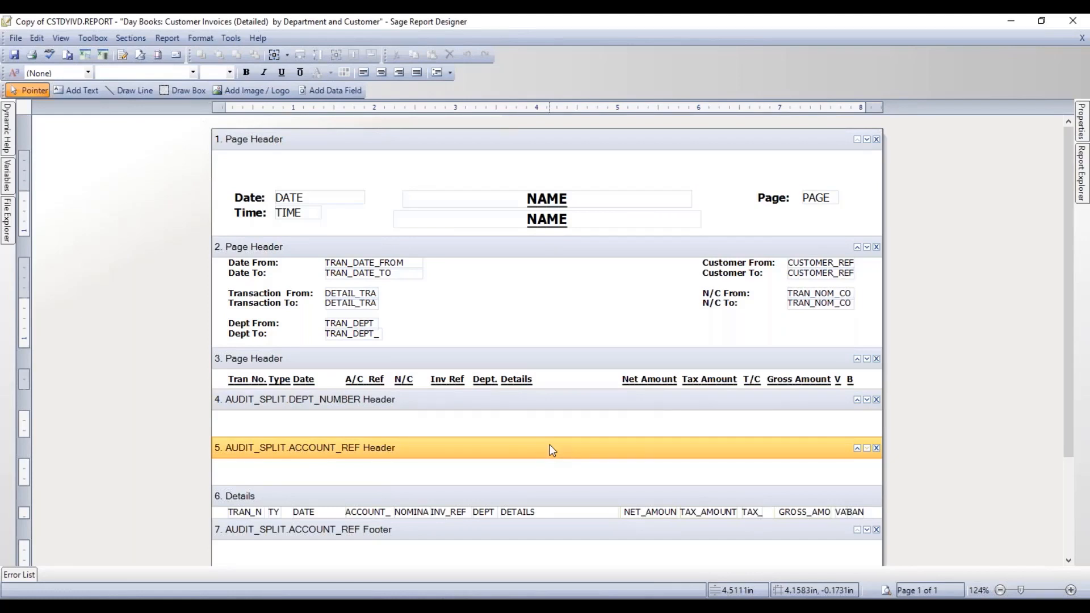
{"action": "left_click", "coordinate": [486, 401]}
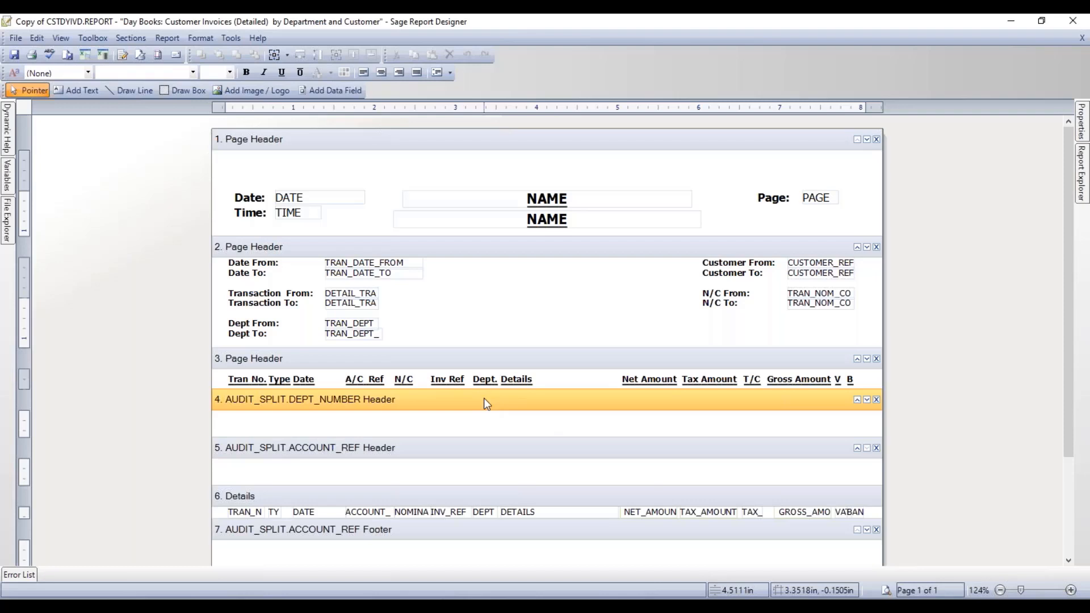
- Drag the Dept. heading and the DEPT field into the AUDIT_SPLIT.DEPT_NUMBER Header section
{"action": "left_click", "coordinate": [491, 383]}
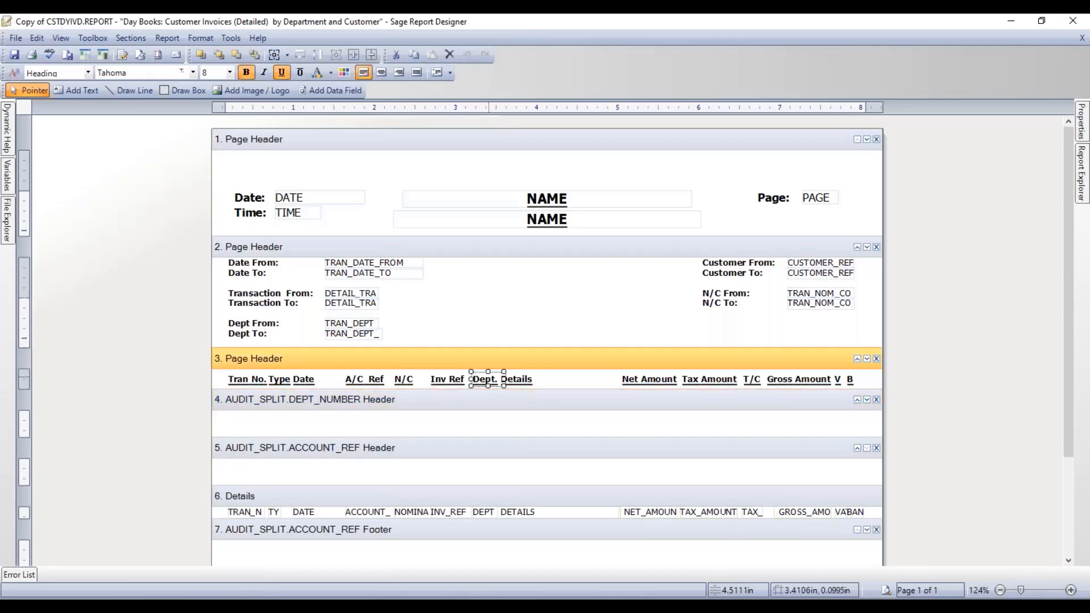
{"action": "left_click_drag", "start_coordinate": [486, 385], "coordinate": [239, 426]}
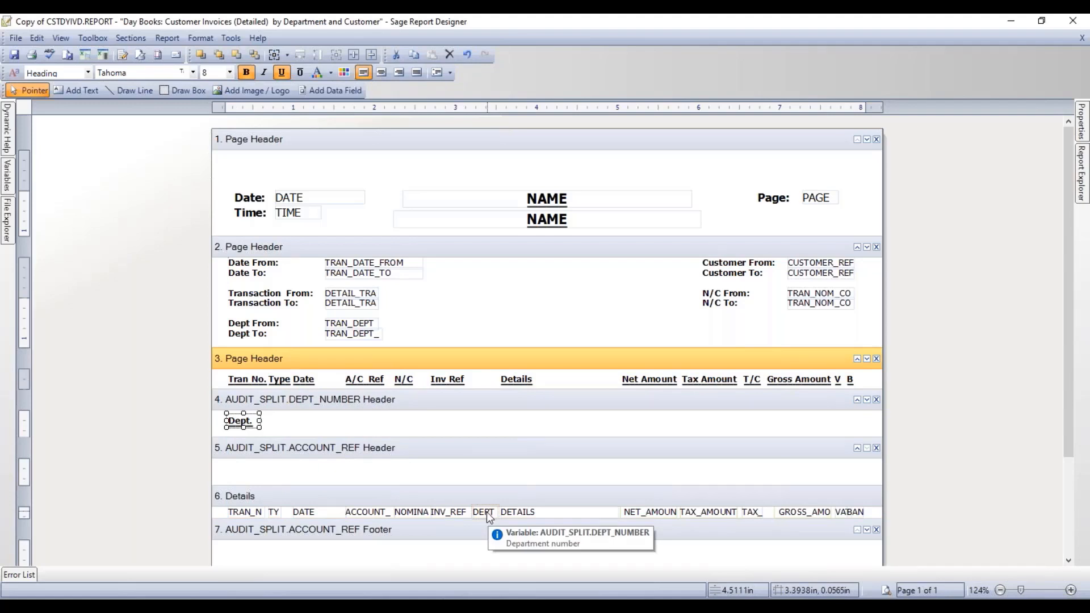
{"action": "mouse_move", "coordinate": [487, 513]}
{"action": "left_mouse_down"}
{"action": "mouse_move", "coordinate": [351, 422]}
{"action": "mouse_move", "coordinate": [274, 429]}
{"action": "left_mouse_up"}
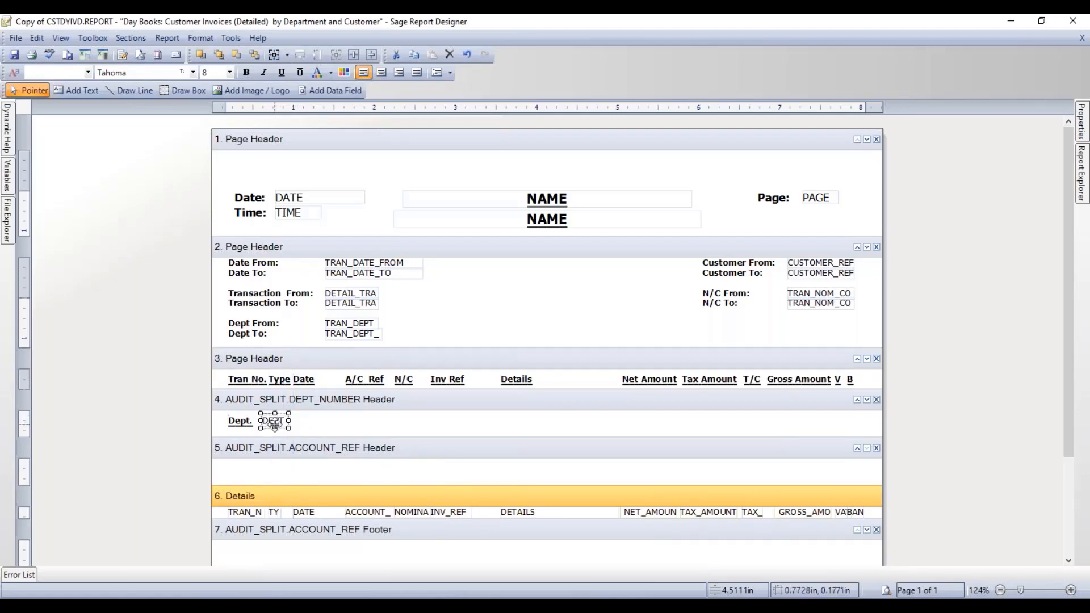
- Preview with default criteria at 144% zoom, check the Dept. headings, then close the preview
{"action": "left_click", "coordinate": [885, 590]}
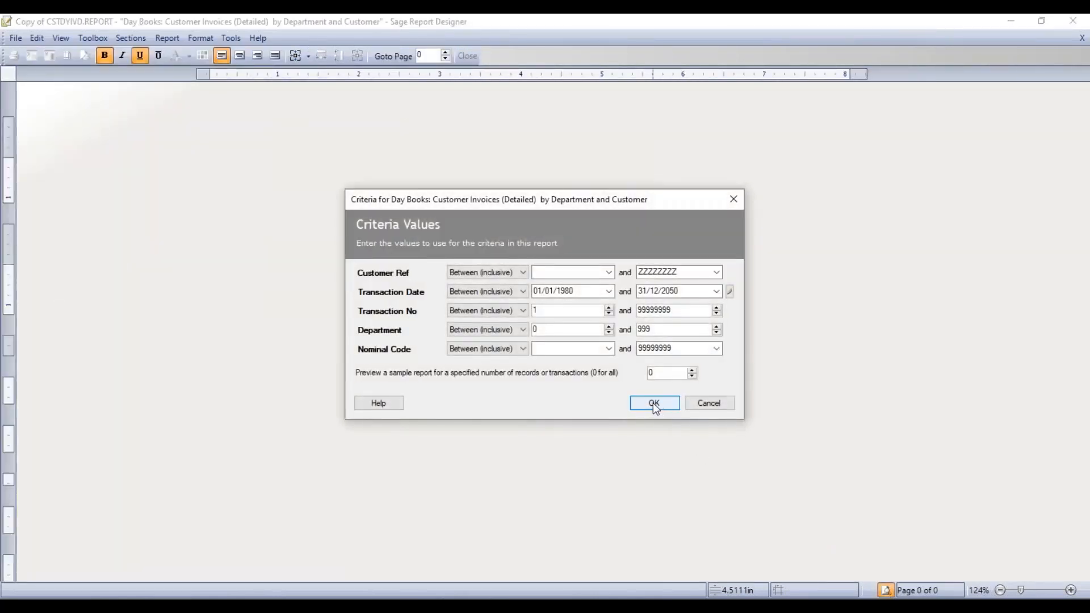
{"action": "left_click", "coordinate": [654, 404]}
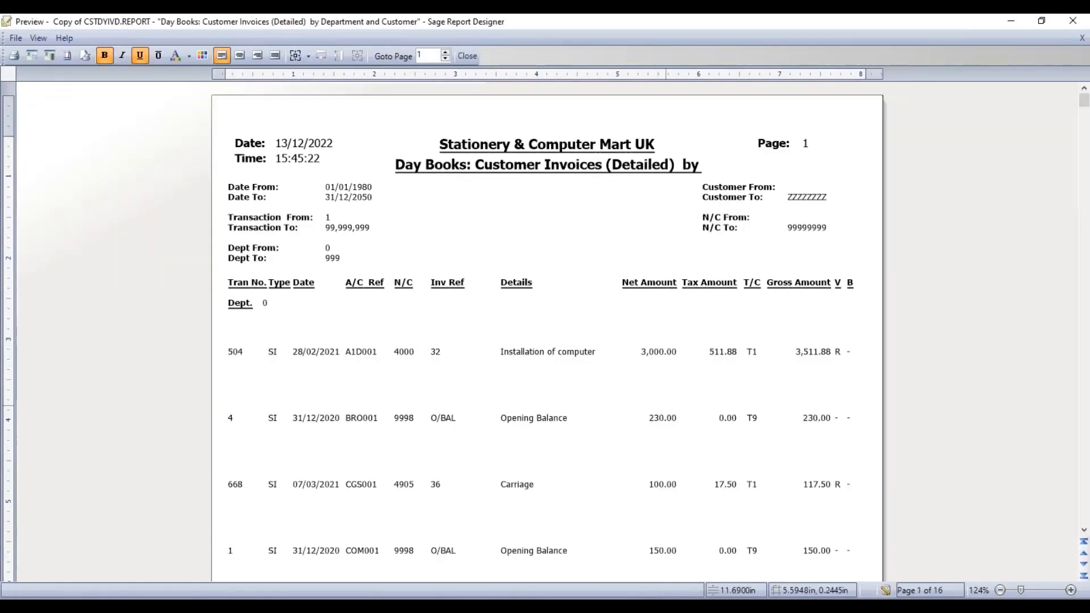
{"action": "left_click", "coordinate": [1041, 591]}
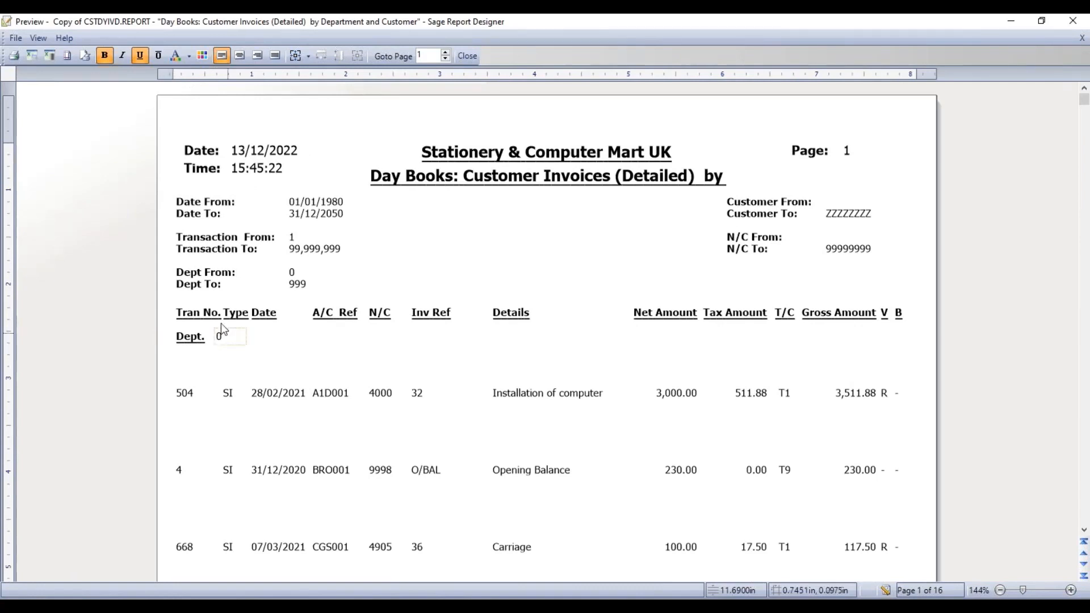
{"action": "scroll", "coordinate": [391, 427], "scroll_direction": "down", "scroll_amount": 8}
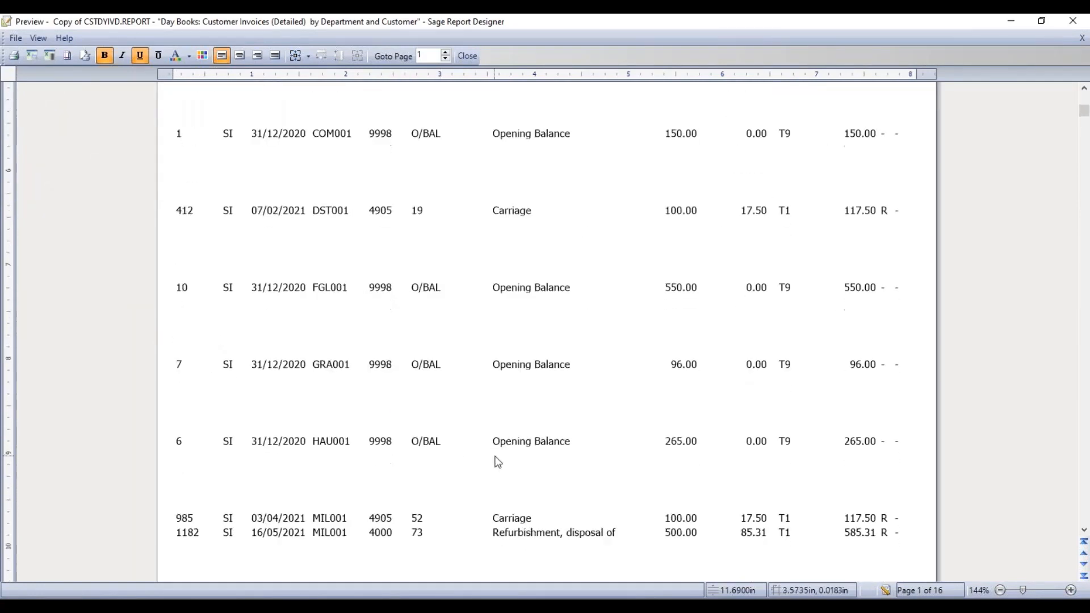
{"action": "scroll", "coordinate": [498, 462], "scroll_direction": "down", "scroll_amount": 15}
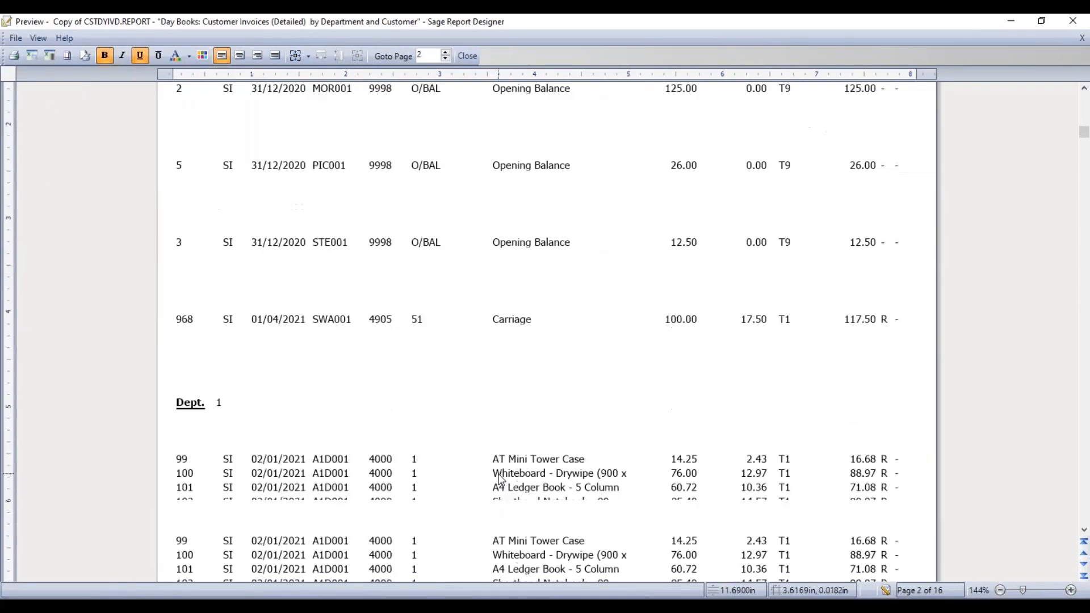
{"action": "scroll", "coordinate": [497, 478], "scroll_direction": "down", "scroll_amount": 3}
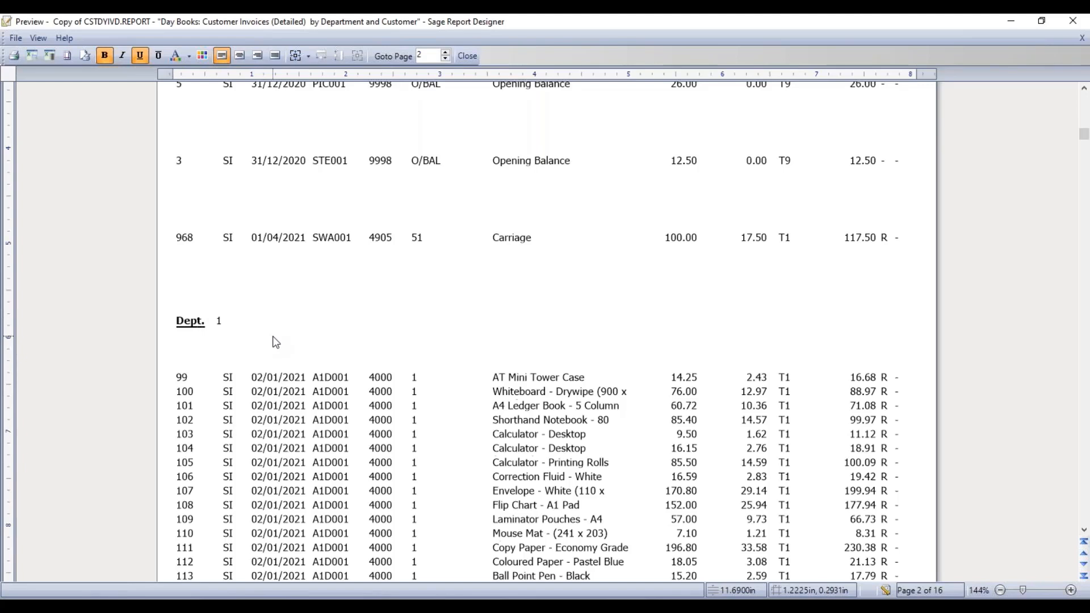
{"action": "left_click", "coordinate": [885, 590]}
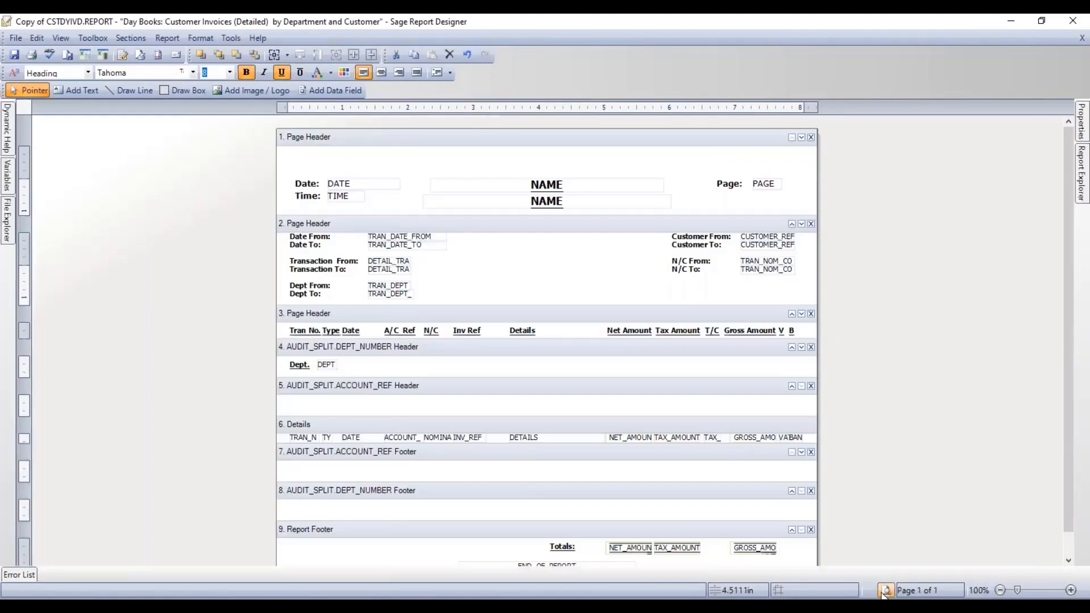
- Place the A/C Ref label and the ACCOUNT_REF field side by side in the account group header
{"action": "left_click", "coordinate": [414, 387]}
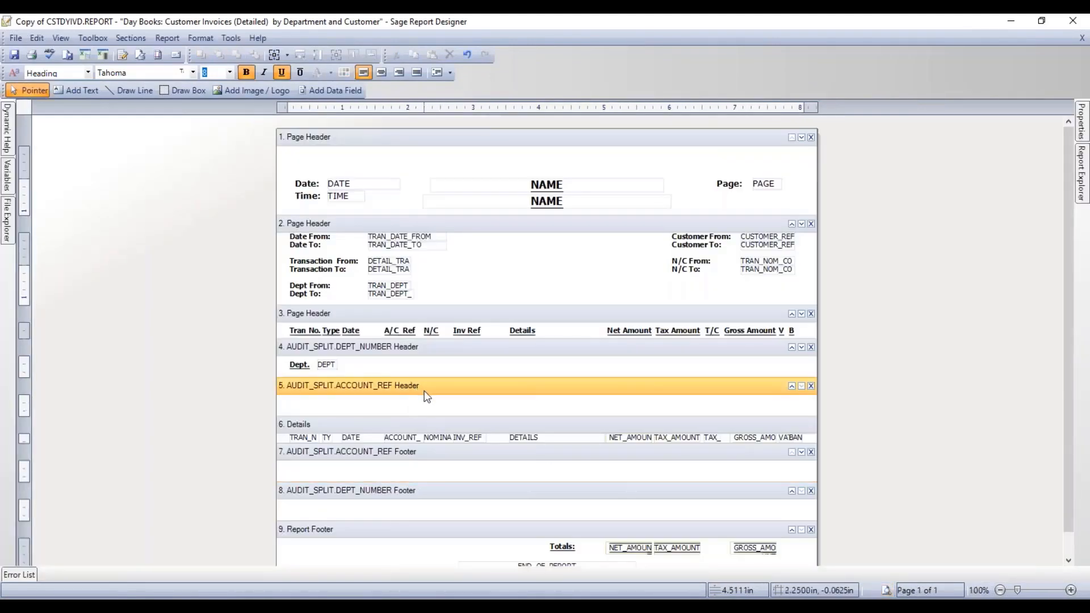
{"action": "left_click", "coordinate": [399, 330]}
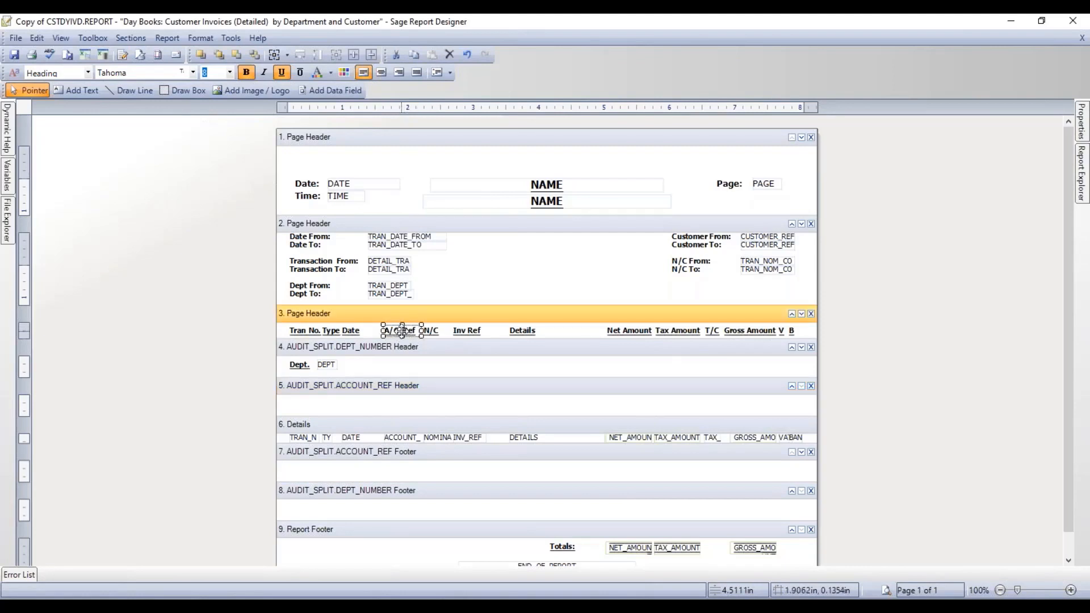
{"action": "left_click_drag", "start_coordinate": [398, 328], "coordinate": [304, 405]}
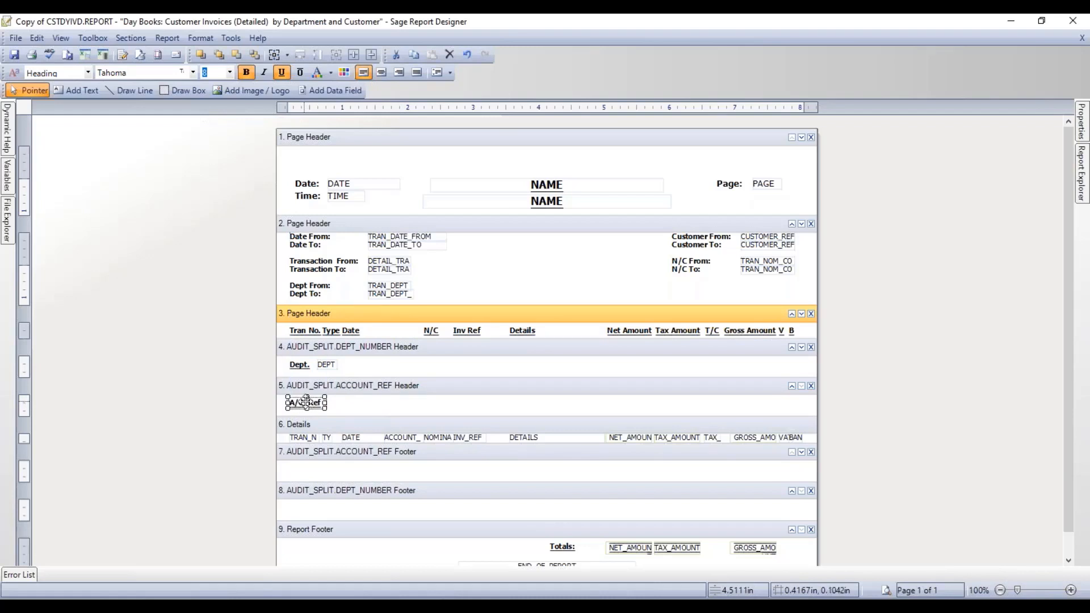
{"action": "left_click", "coordinate": [404, 439]}
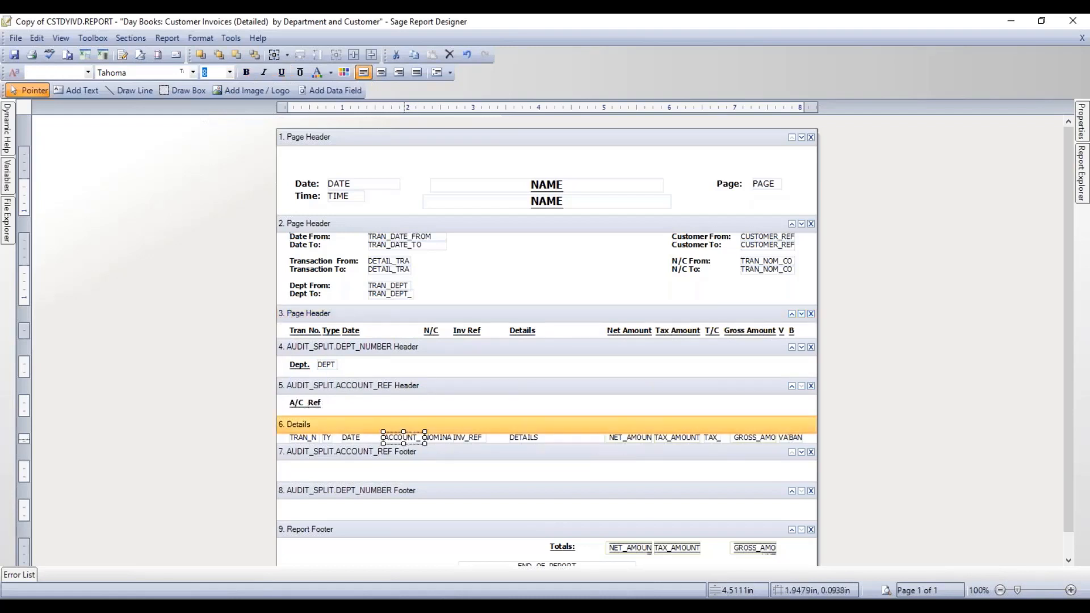
{"action": "left_click_drag", "start_coordinate": [404, 438], "coordinate": [349, 407]}
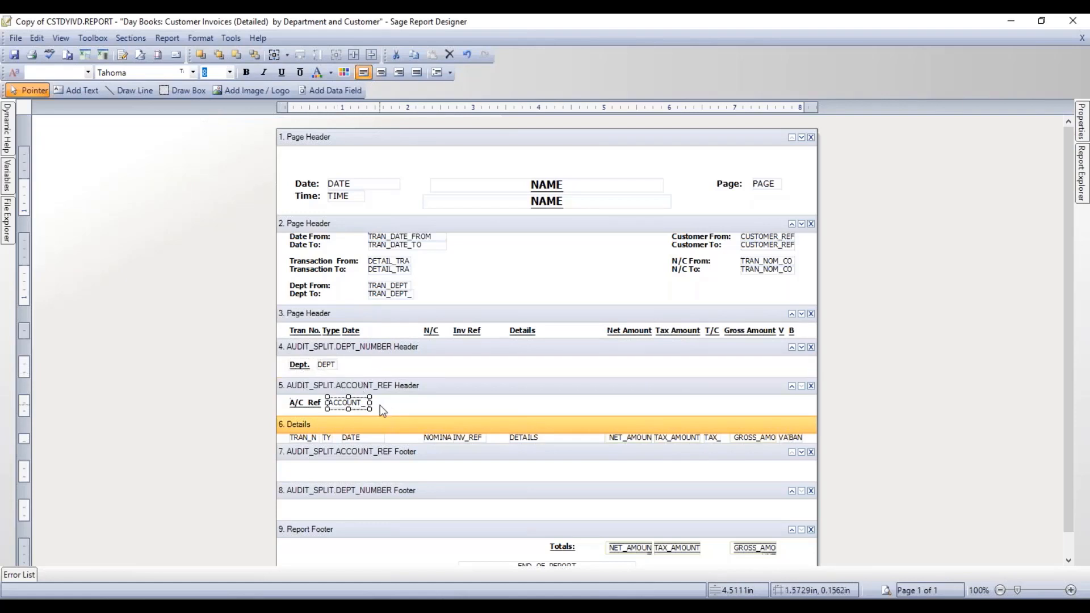
{"action": "left_click", "coordinate": [886, 590]}
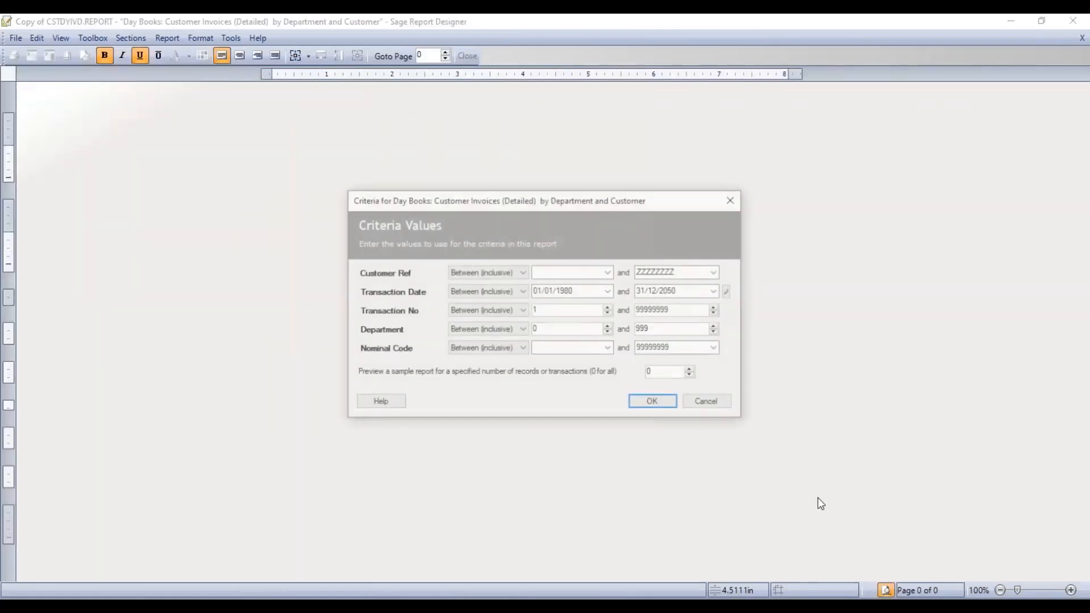
{"action": "left_click", "coordinate": [649, 400]}
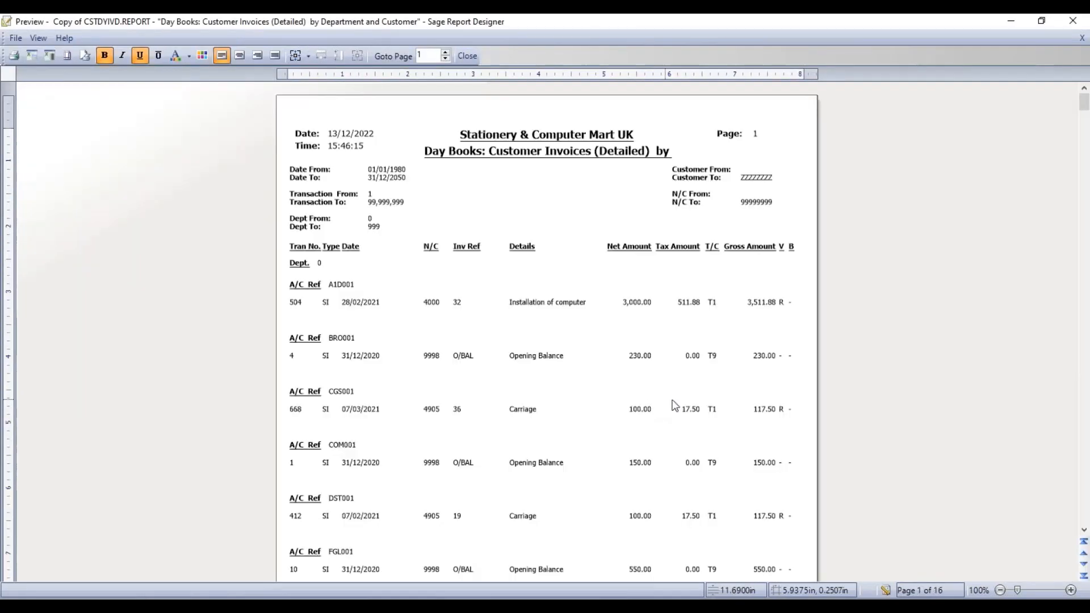
{"action": "left_click", "coordinate": [1033, 591]}
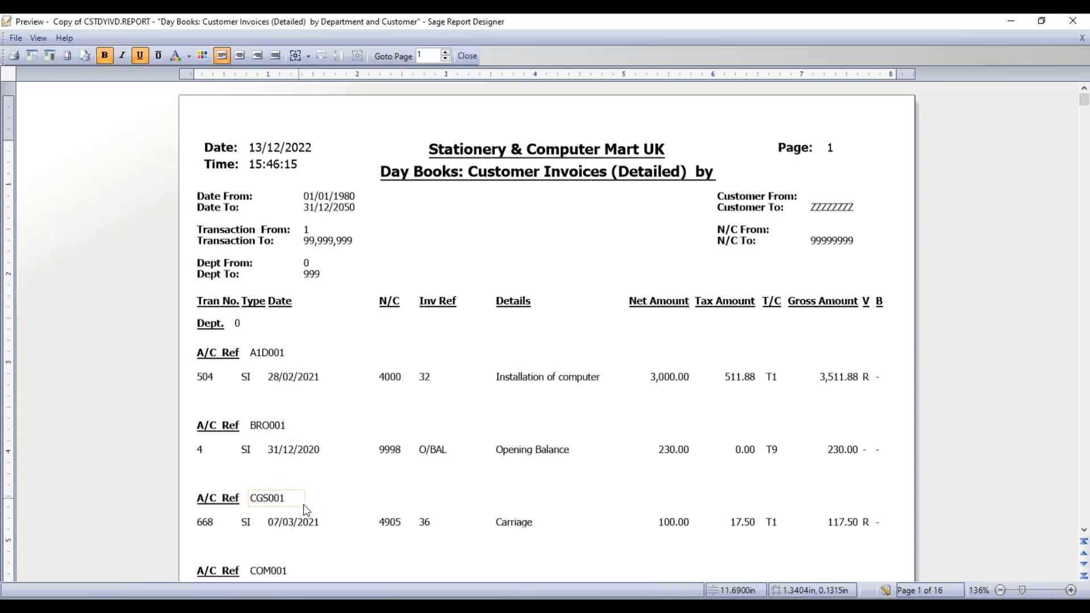
{"action": "left_click", "coordinate": [1083, 564]}
{"action": "scroll", "coordinate": [555, 439], "scroll_direction": "down", "scroll_amount": 5}
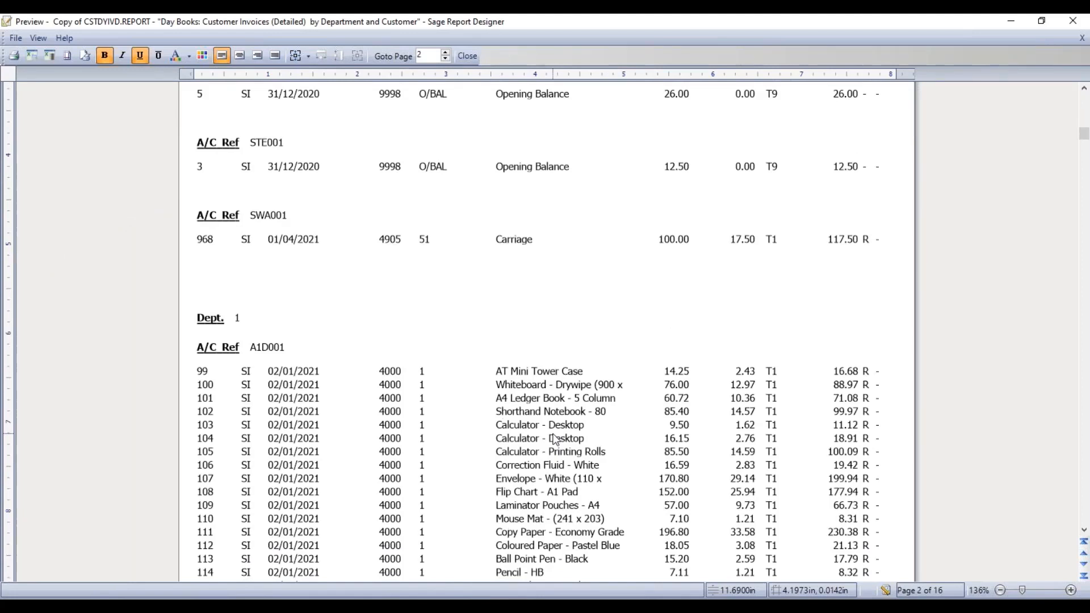
{"action": "scroll", "coordinate": [555, 439], "scroll_direction": "down", "scroll_amount": 1}
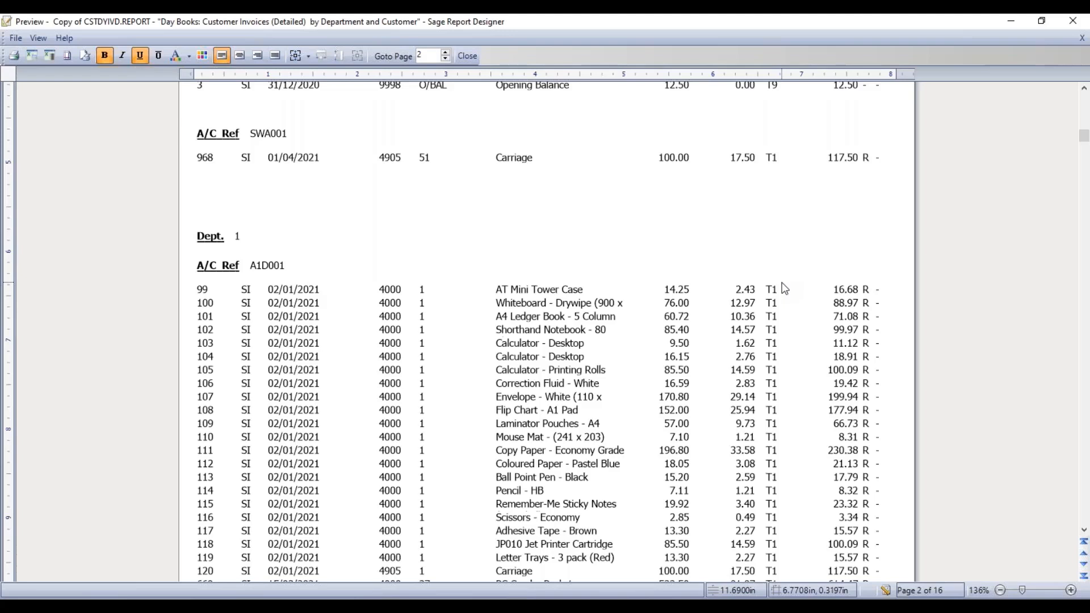
{"action": "left_click", "coordinate": [885, 591]}
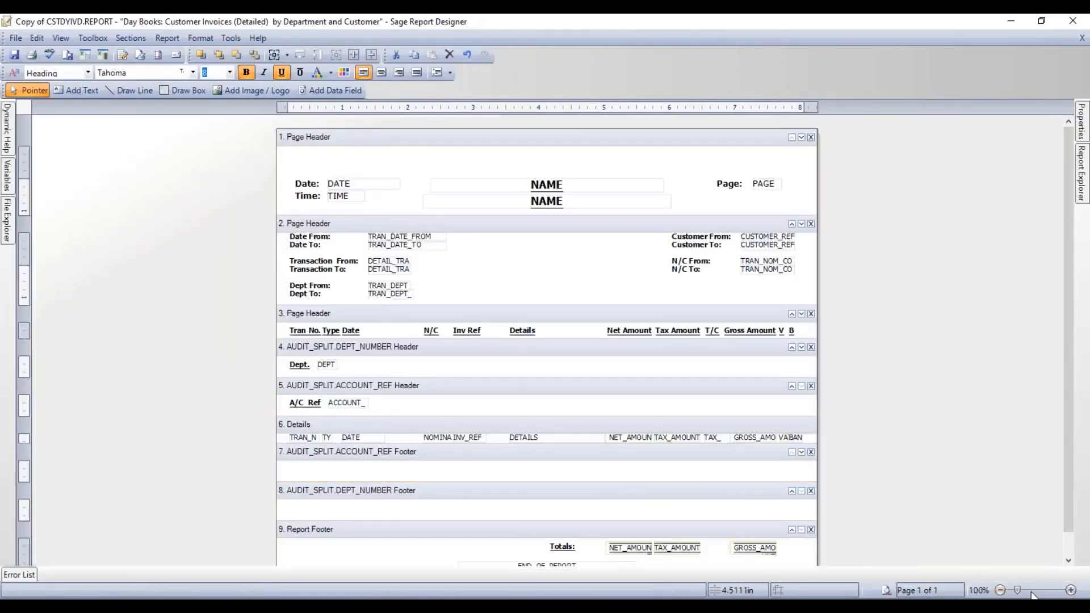
- Enlarge the account group header, nudge all Page Header 3 column headings into it, and save
{"action": "left_click", "coordinate": [1032, 591]}
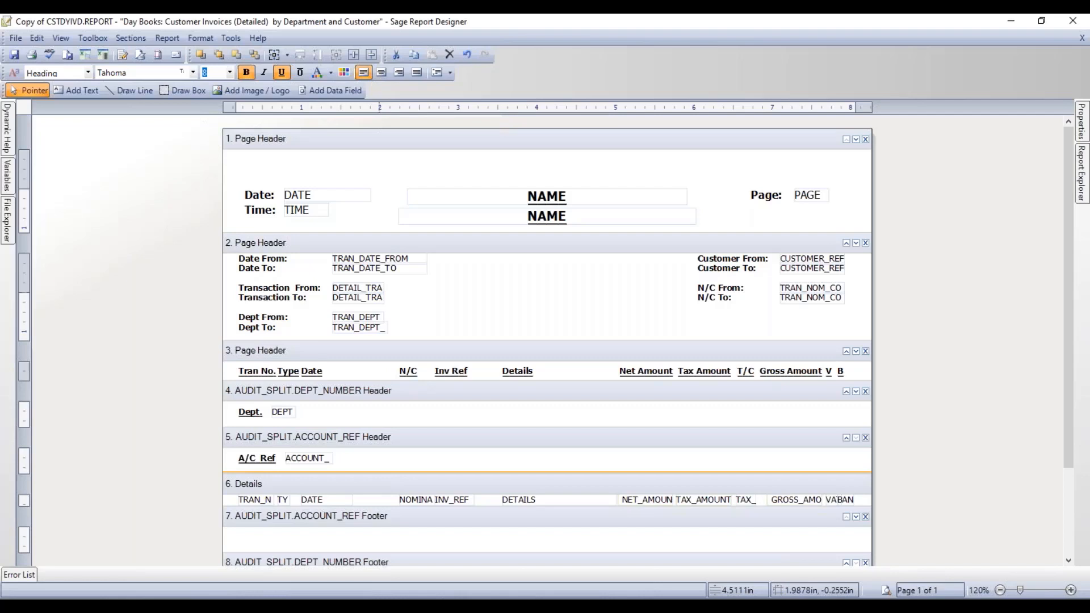
{"action": "mouse_move", "coordinate": [378, 472]}
{"action": "left_mouse_down"}
{"action": "mouse_move", "coordinate": [377, 559]}
{"action": "mouse_move", "coordinate": [384, 462]}
{"action": "mouse_move", "coordinate": [389, 494]}
{"action": "mouse_move", "coordinate": [392, 483]}
{"action": "left_mouse_up"}
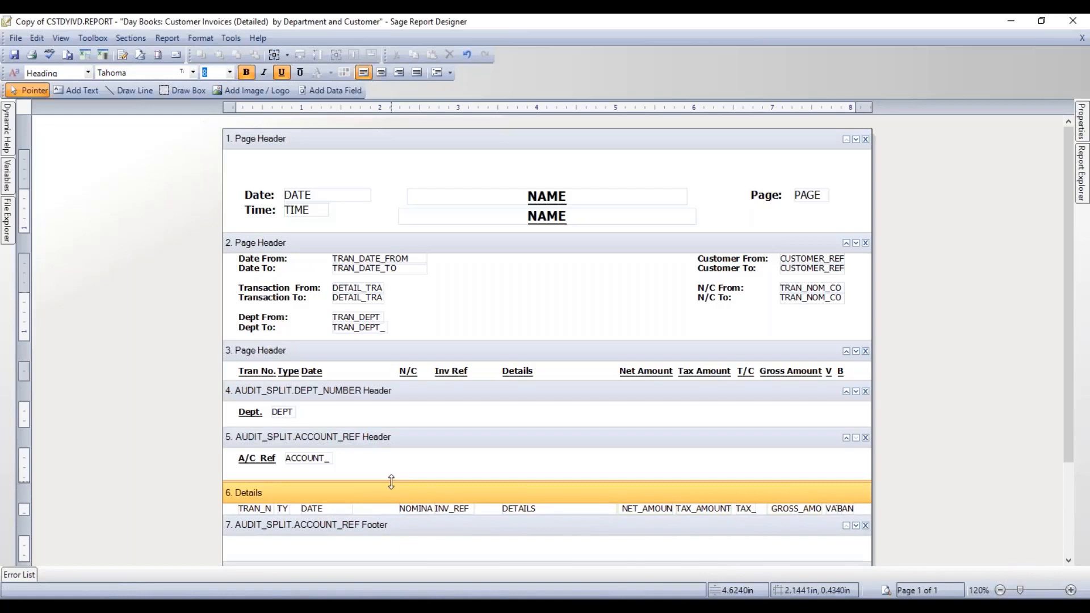
{"action": "left_click", "coordinate": [227, 369]}
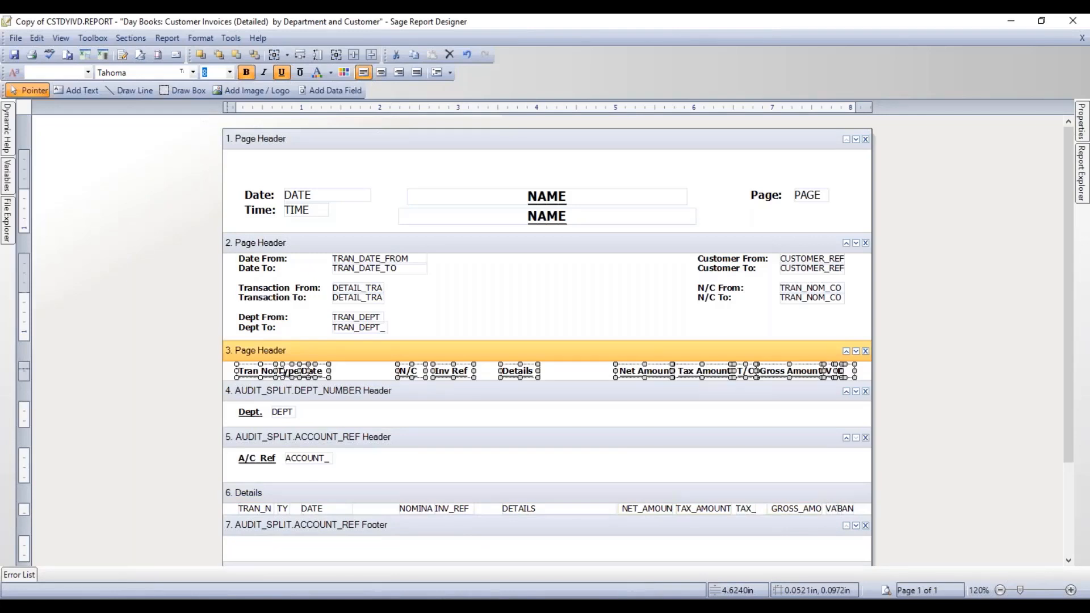
{"action": "key", "text": "Down"}
{"action": "key", "text": "Down"}
{"action": "key", "text": "Down"}
{"action": "key", "text": "Down"}
{"action": "key", "text": "Down"}
{"action": "key", "text": "Down"}
{"action": "key", "text": "Down"}
{"action": "key", "text": "Down"}
{"action": "key", "text": "Down"}
{"action": "key", "text": "Down"}
{"action": "key", "text": "Down"}
{"action": "key", "text": "Down"}
{"action": "key", "text": "Down"}
{"action": "key", "text": "Down"}
{"action": "key", "text": "Down"}
{"action": "key", "text": "Down"}
{"action": "key", "text": "Down"}
{"action": "key", "text": "Down"}
{"action": "key", "text": "Down"}
{"action": "key", "text": "Down"}
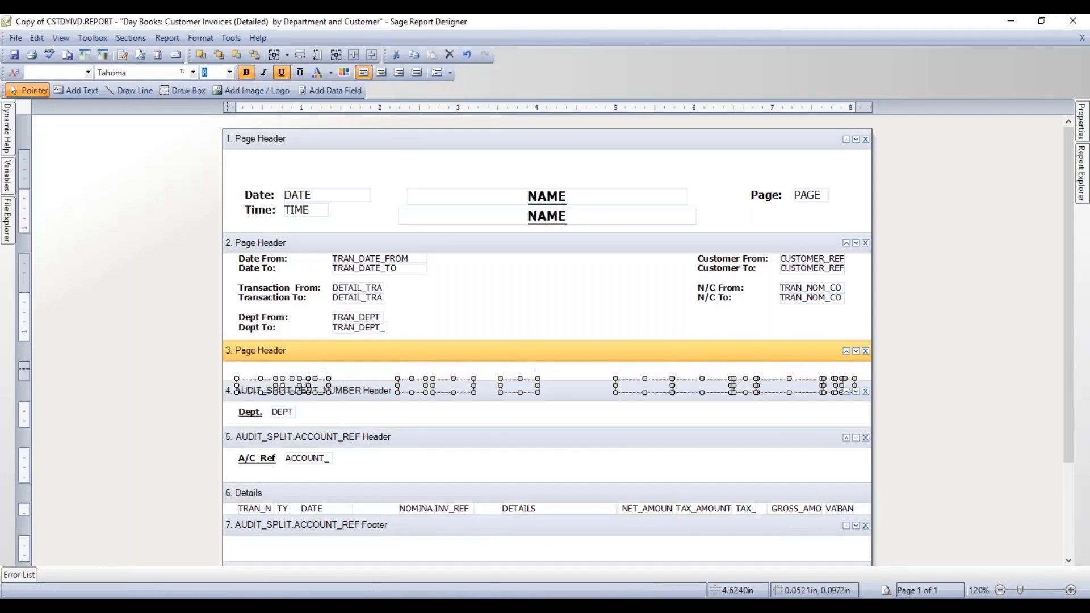
{"action": "key", "text": "Down"}
{"action": "key", "text": "Down"}
{"action": "key", "text": "Down"}
{"action": "key", "text": "Down"}
{"action": "key", "text": "Down"}
{"action": "key", "text": "Down"}
{"action": "key", "text": "Down"}
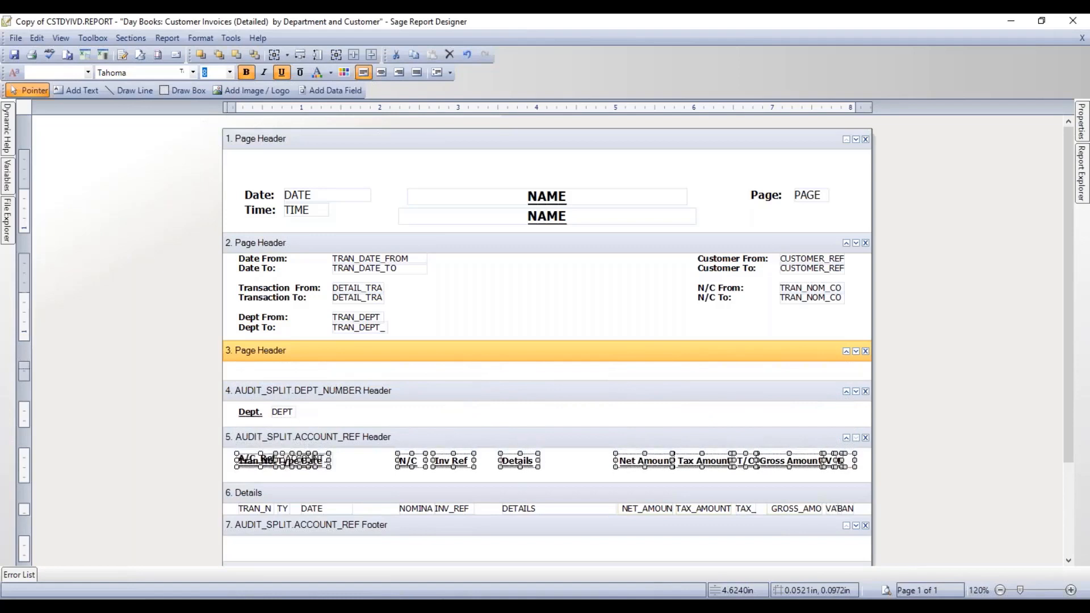
{"action": "key", "text": "Down"}
{"action": "key", "text": "Down"}
{"action": "key", "text": "Down"}
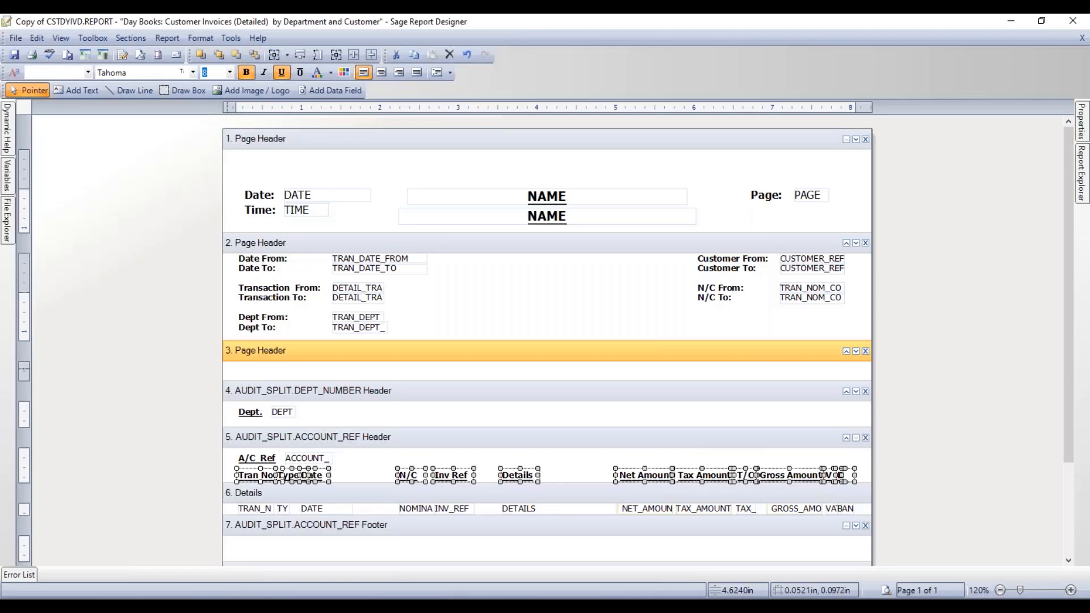
{"action": "left_click", "coordinate": [12, 55]}
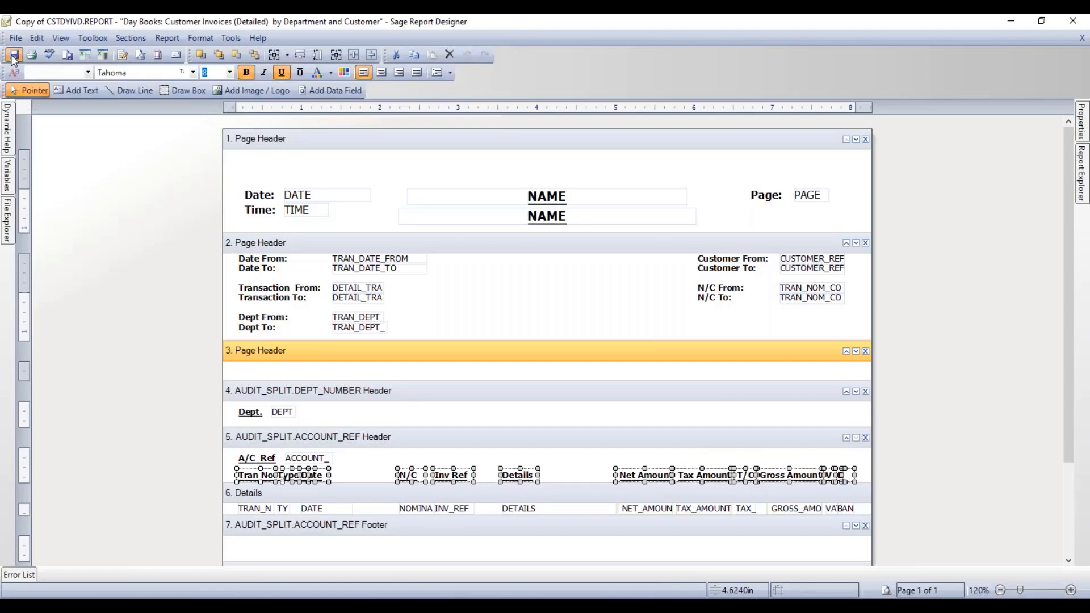
{"action": "left_click", "coordinate": [885, 590]}
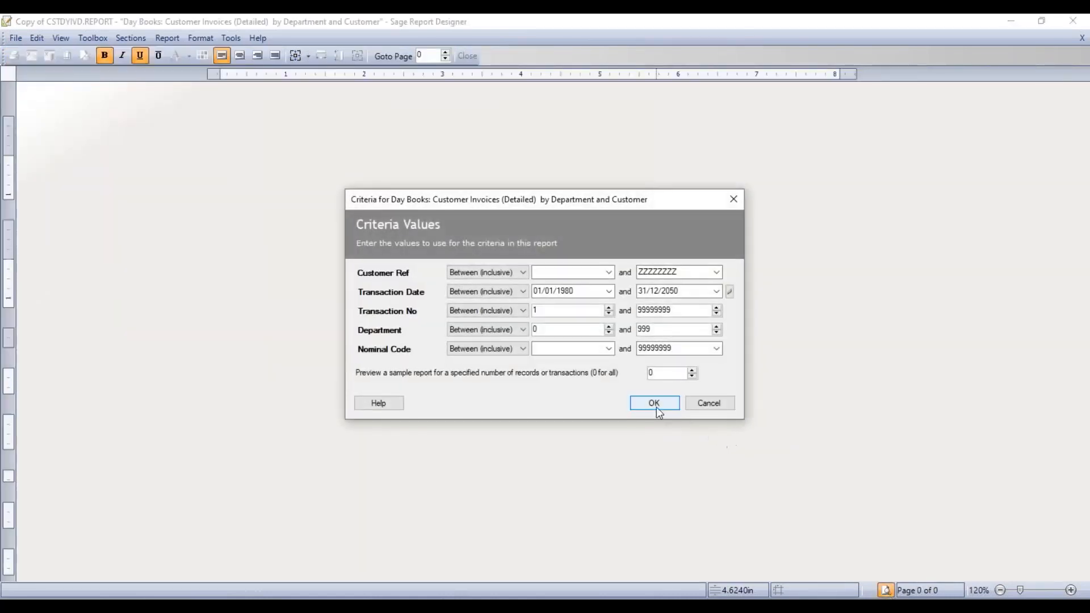
{"action": "left_click", "coordinate": [653, 403]}
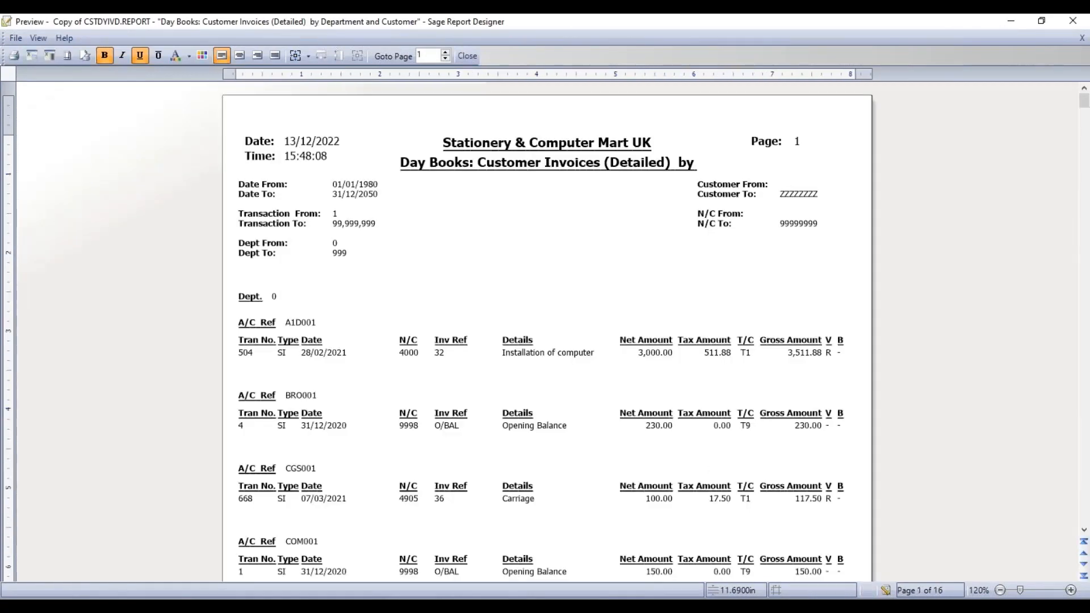
{"action": "left_click_drag", "start_coordinate": [1019, 590], "coordinate": [1021, 590]}
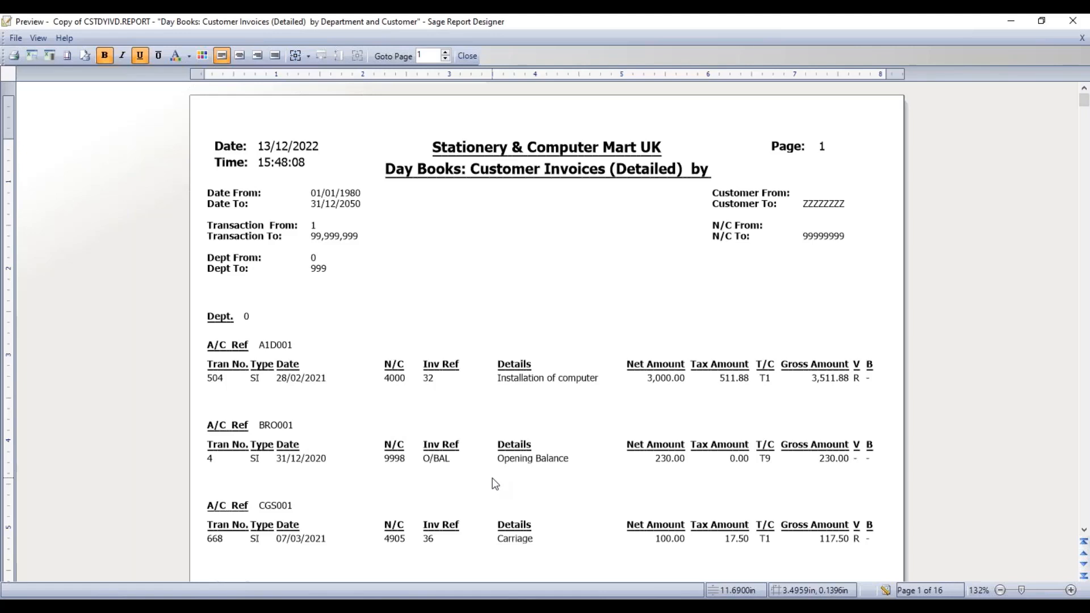
{"action": "left_click", "coordinate": [885, 590]}
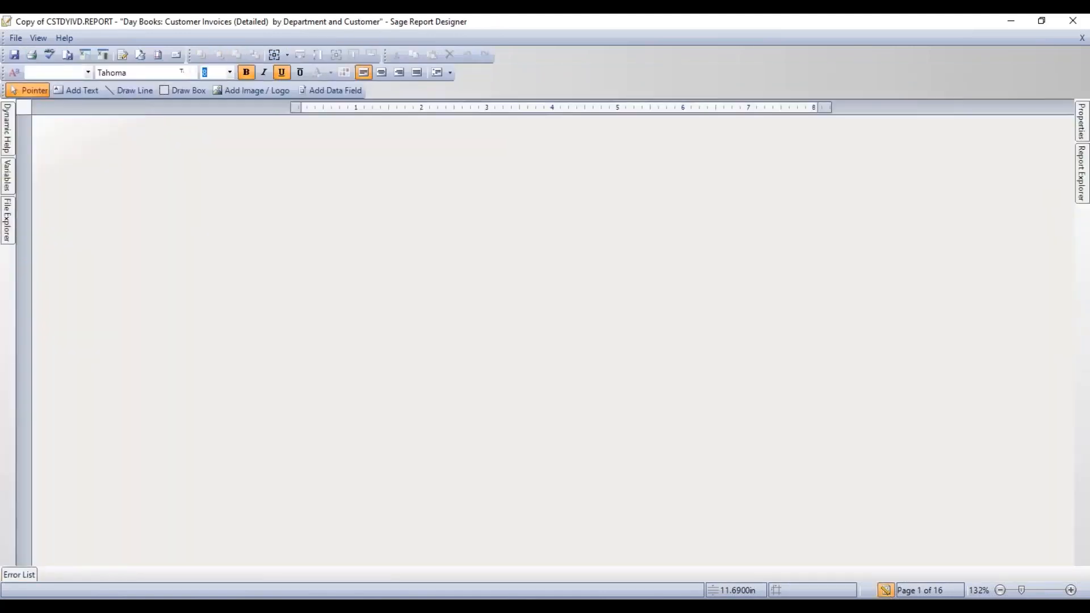
{"action": "scroll", "coordinate": [575, 455], "scroll_direction": "down", "scroll_amount": 1}
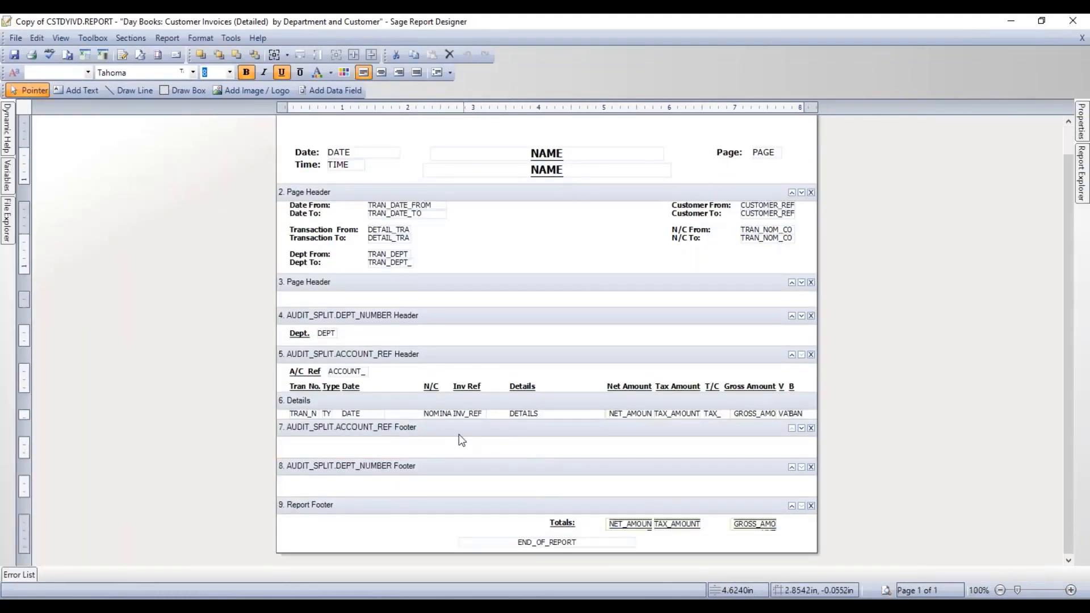
{"action": "left_click", "coordinate": [430, 430]}
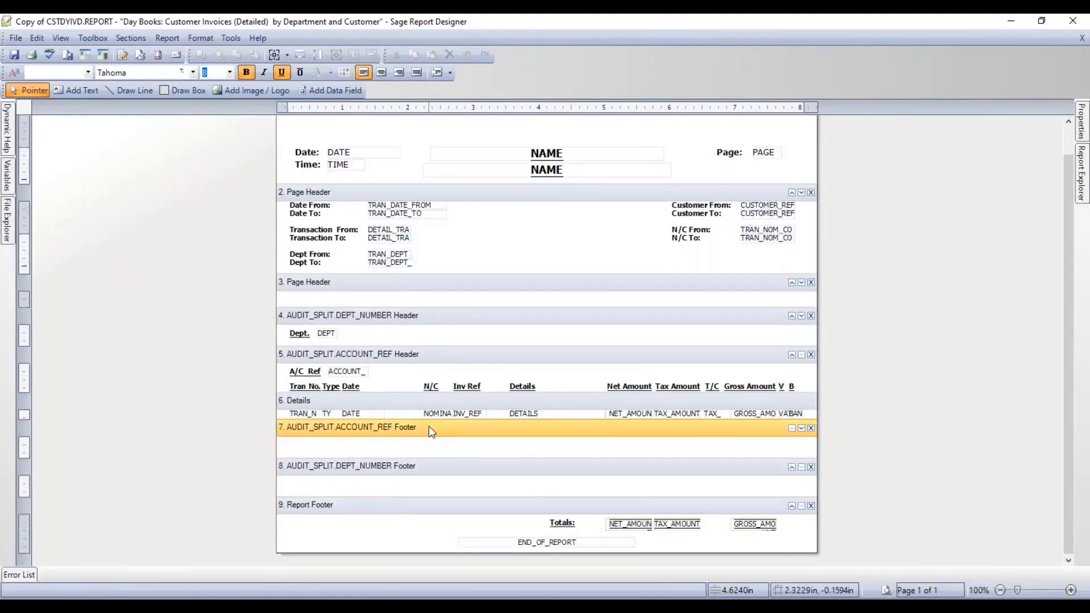
{"action": "left_click", "coordinate": [437, 471]}
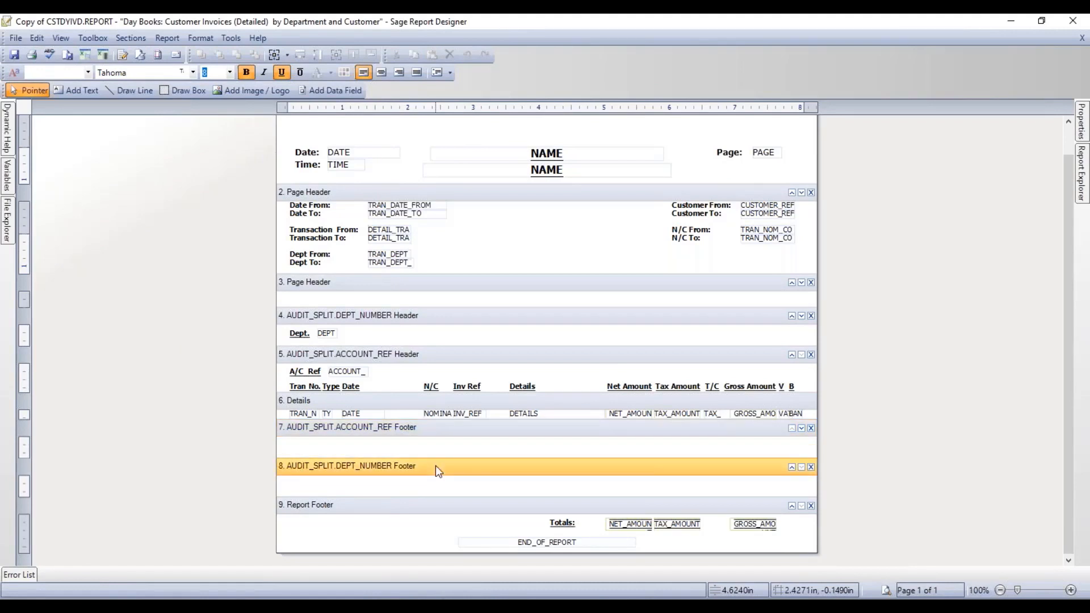
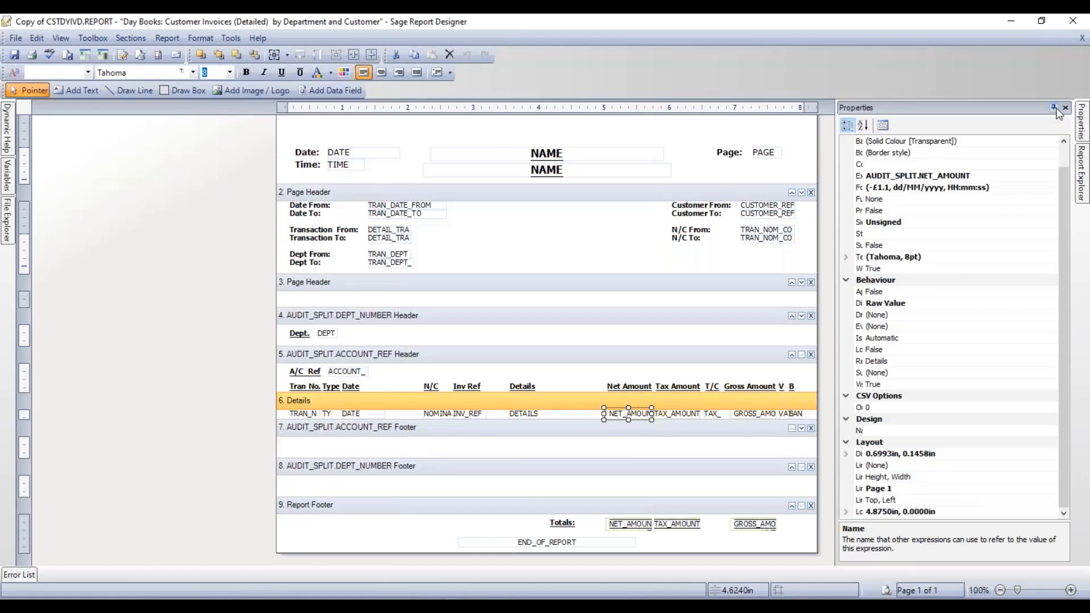
- Pin the Properties panel so it stays permanently open
{"action": "left_click", "coordinate": [1054, 107]}
- Widen the property name column and check the net amount field's Function and Reset Section (Details)
{"action": "left_click_drag", "start_coordinate": [865, 266], "coordinate": [935, 266]}
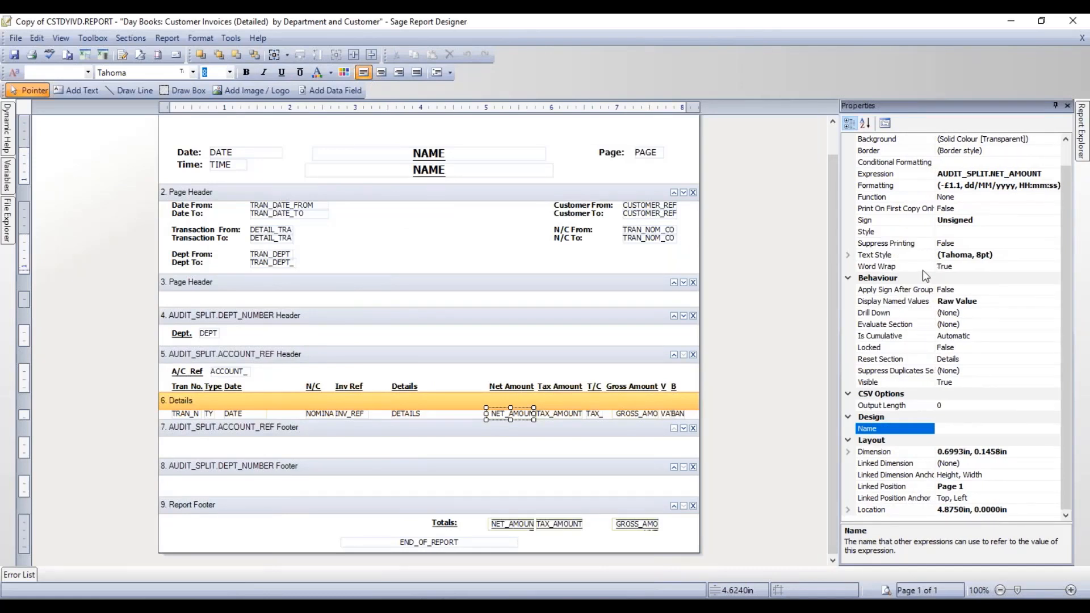
{"action": "left_click", "coordinate": [880, 197]}
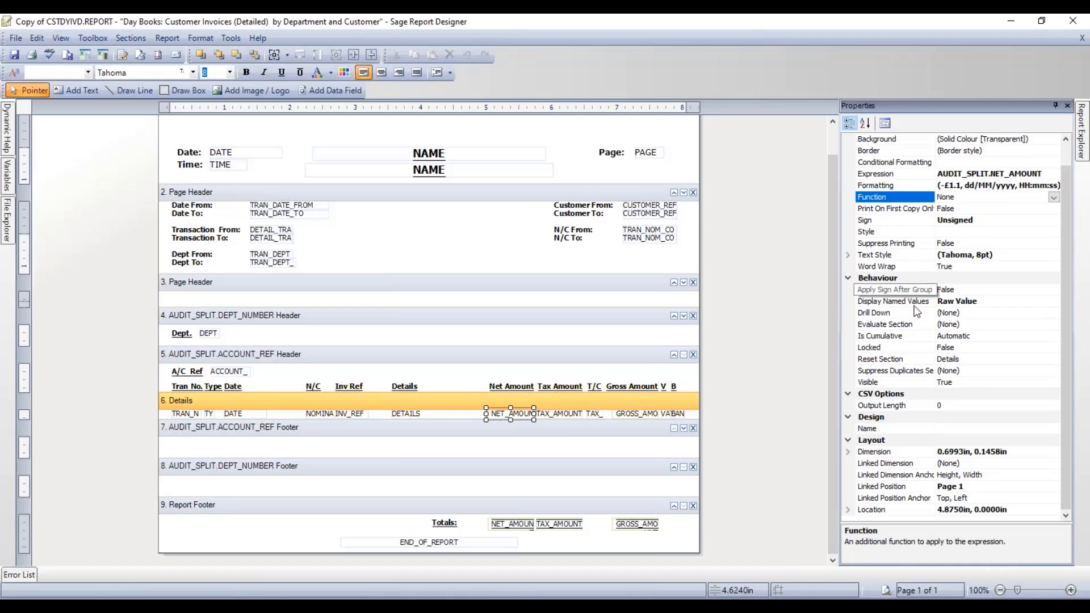
{"action": "left_click", "coordinate": [898, 360]}
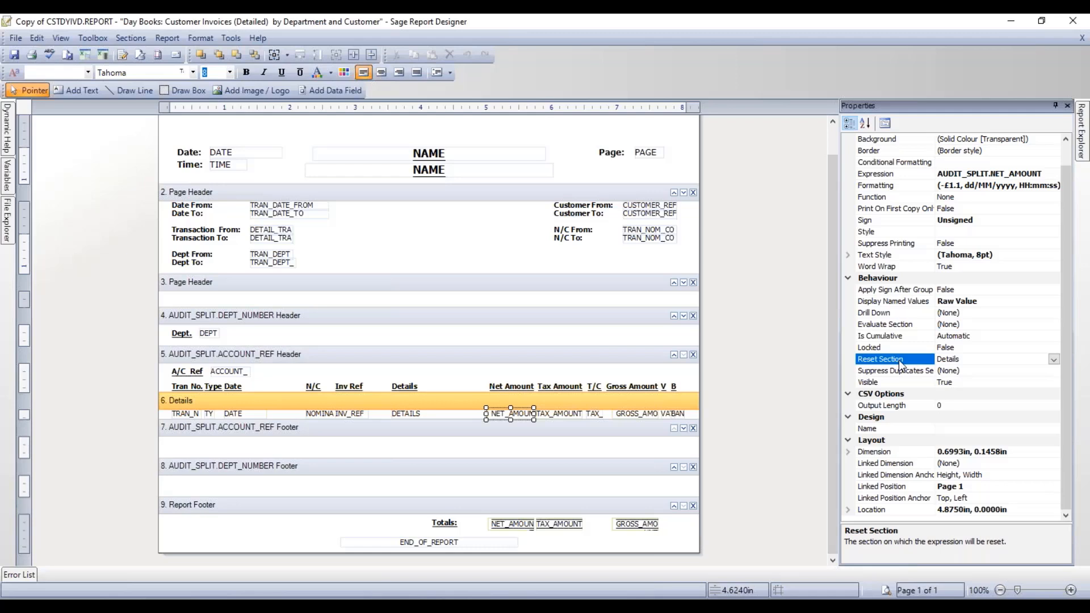
{"action": "left_click", "coordinate": [510, 525]}
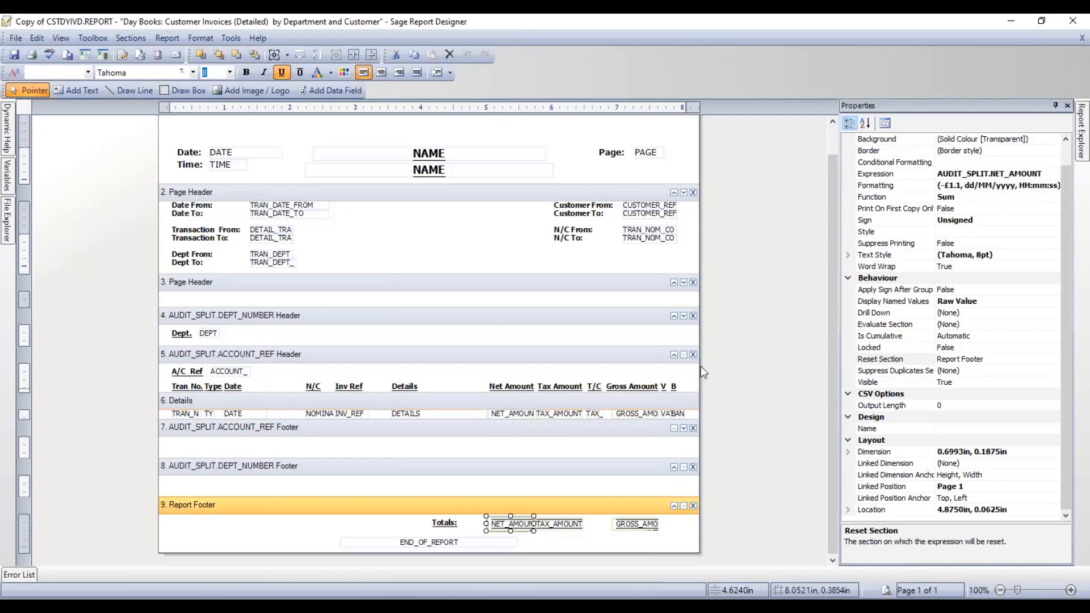
{"action": "left_click", "coordinate": [887, 196]}
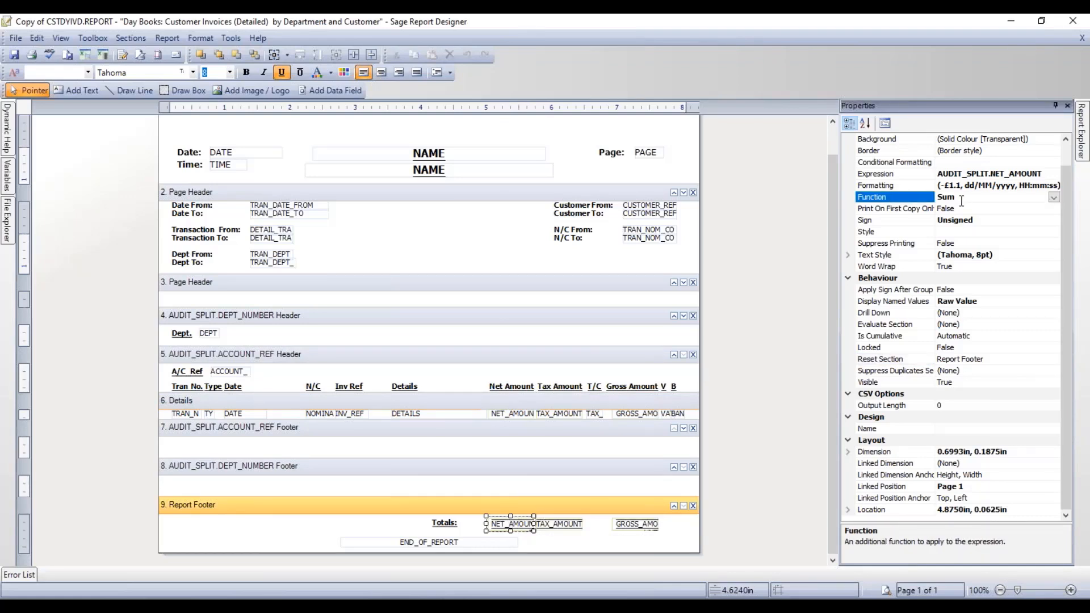
{"action": "left_click", "coordinate": [880, 360]}
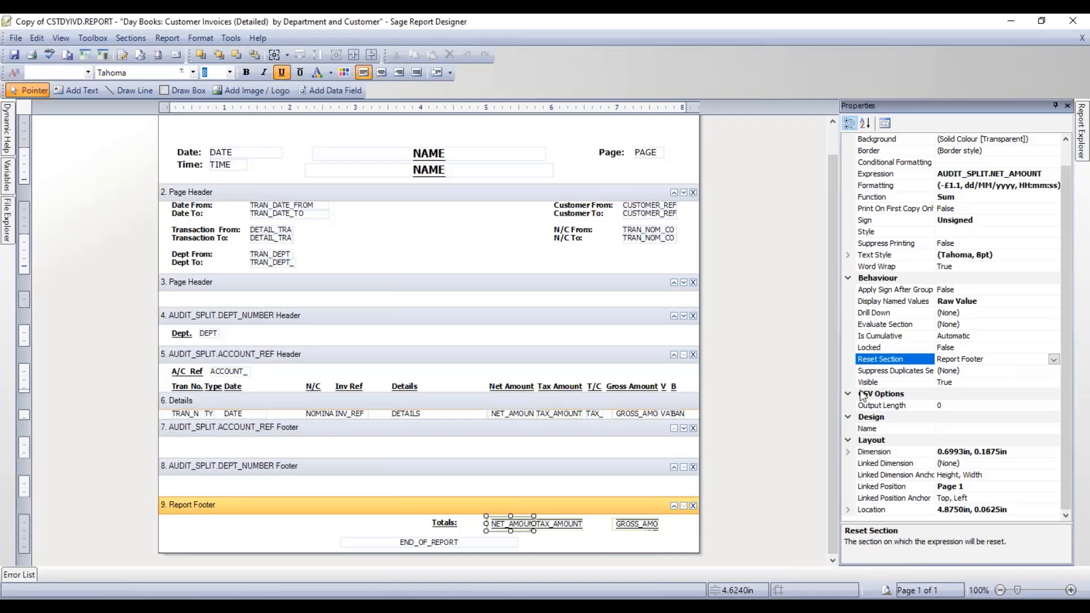
{"action": "left_click", "coordinate": [366, 507]}
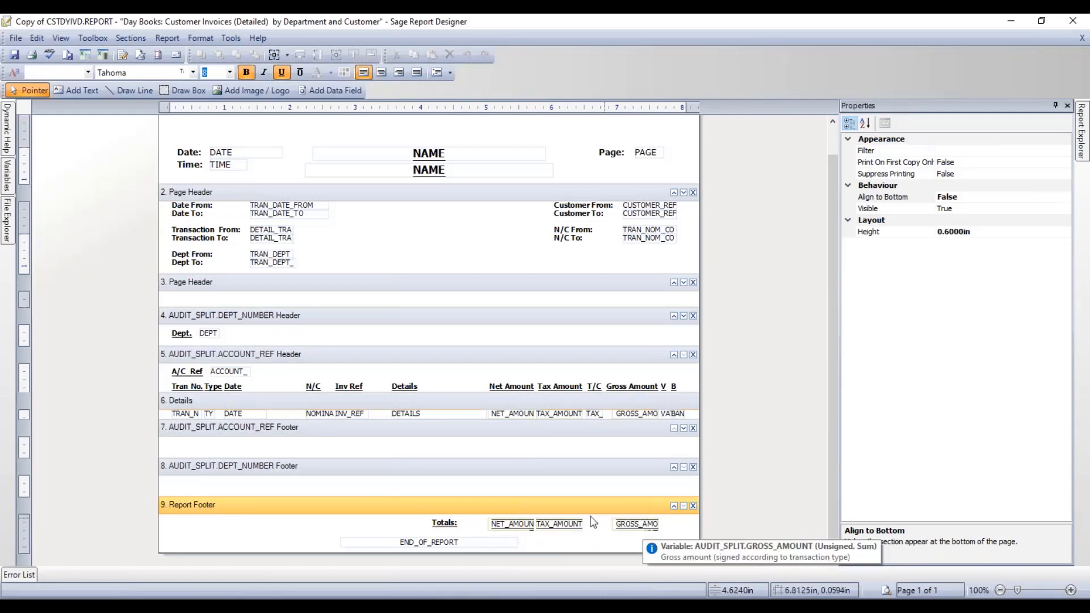
- Copy the Report Footer's Totals row (net, tax, gross sums) and move the copy into the DEPT_NUMBER footer
{"action": "left_click_drag", "start_coordinate": [400, 519], "coordinate": [678, 530]}
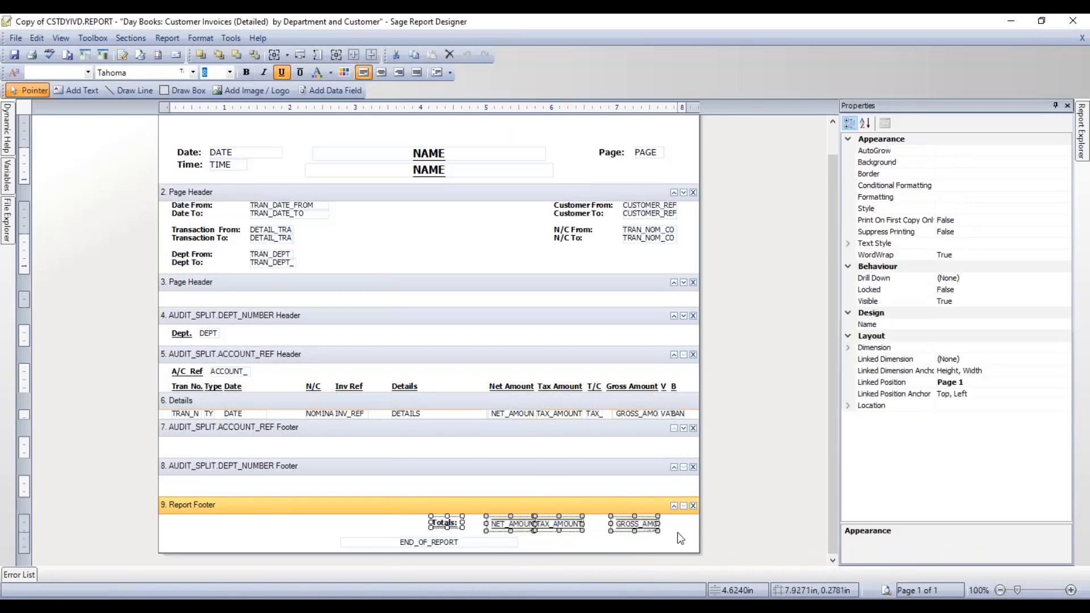
{"action": "right_click", "coordinate": [642, 526]}
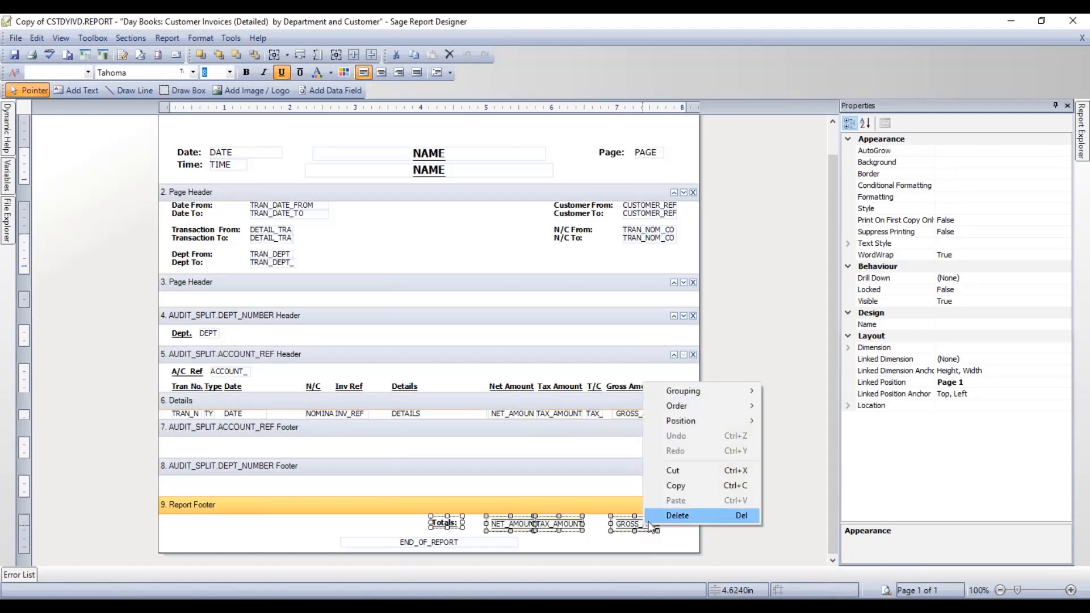
{"action": "left_click", "coordinate": [657, 484]}
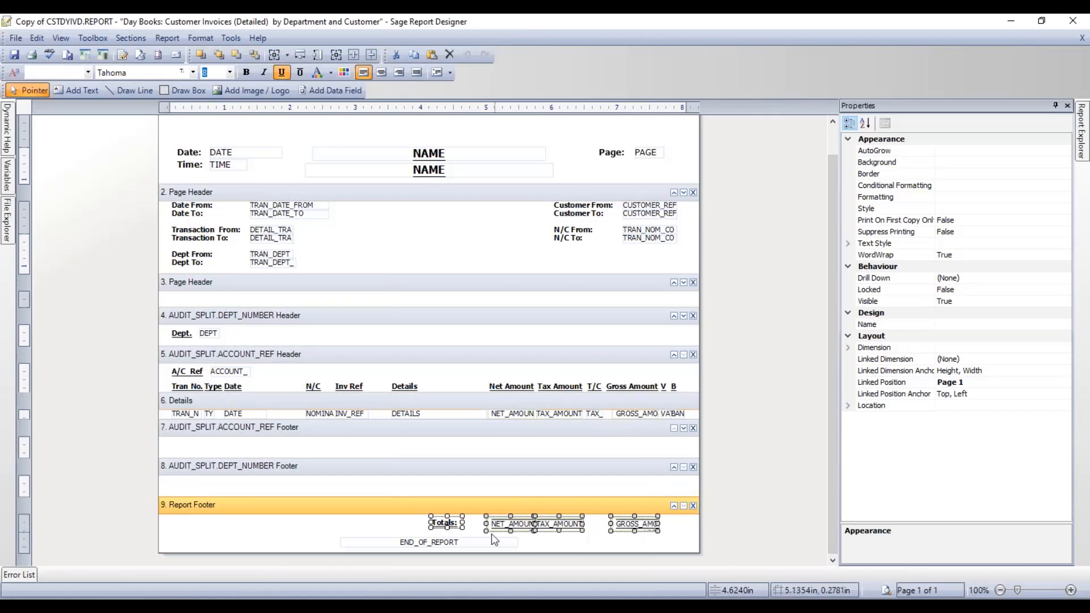
{"action": "right_click", "coordinate": [476, 537]}
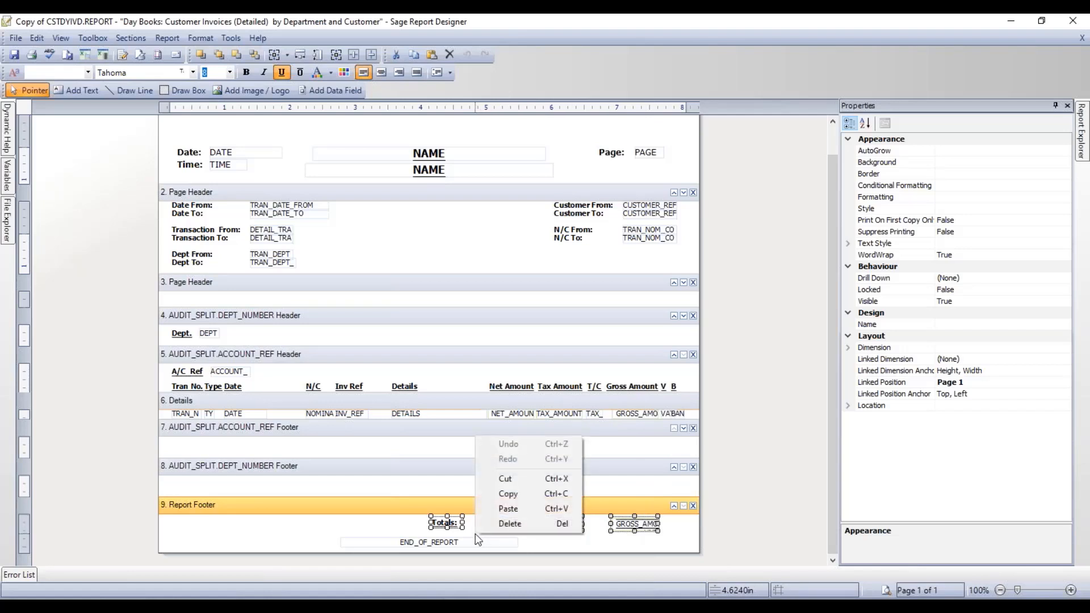
{"action": "left_click", "coordinate": [496, 509]}
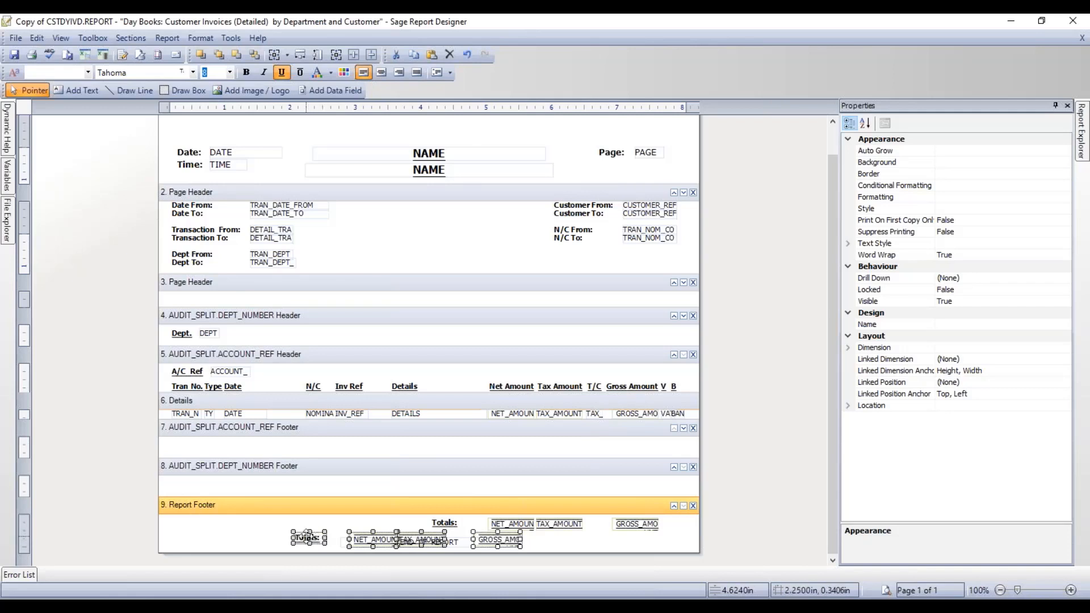
{"action": "left_click_drag", "start_coordinate": [307, 535], "coordinate": [445, 488]}
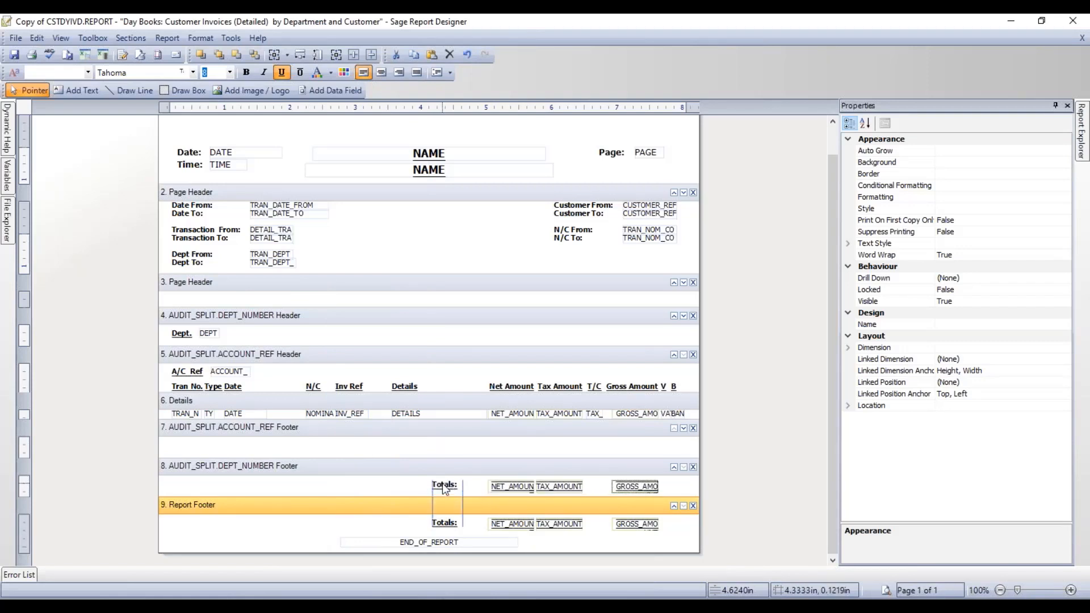
{"action": "left_click_drag", "start_coordinate": [444, 488], "coordinate": [445, 484]}
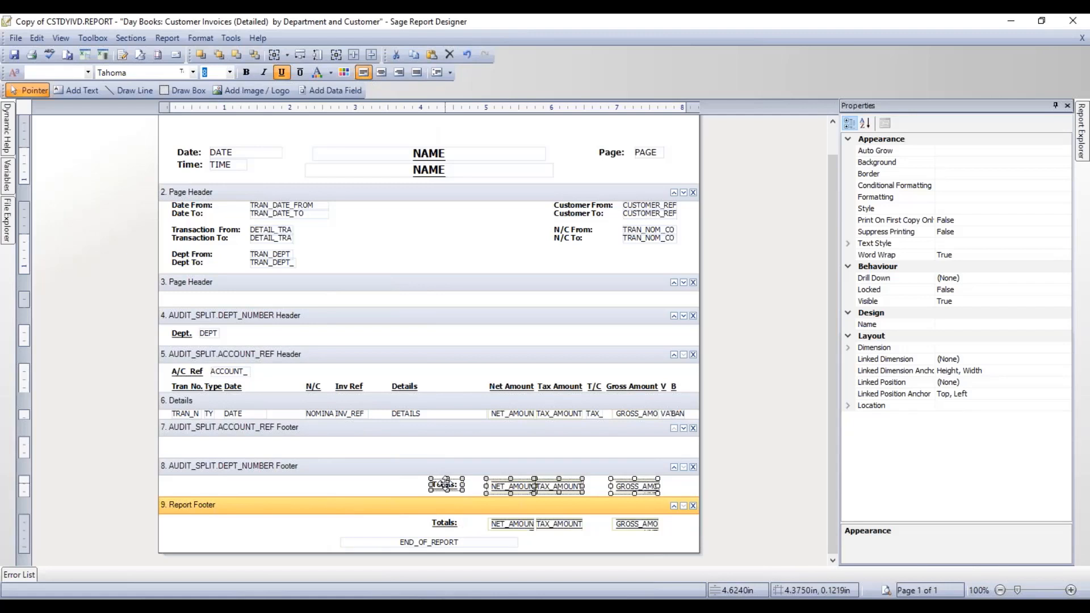
{"action": "left_click", "coordinate": [380, 486]}
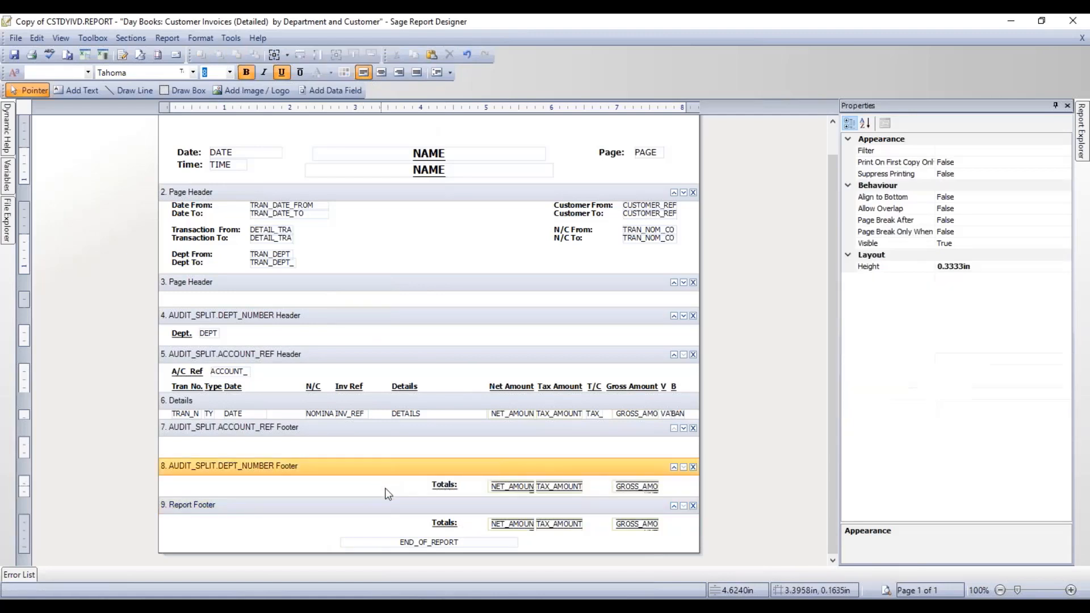
{"action": "left_click", "coordinate": [514, 487]}
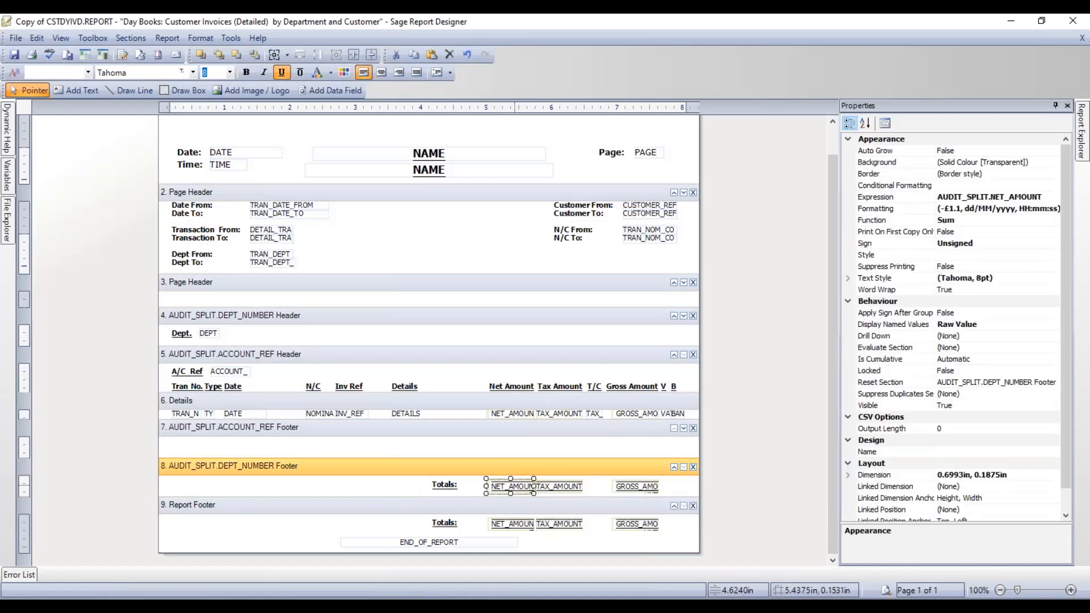
{"action": "left_click", "coordinate": [925, 221]}
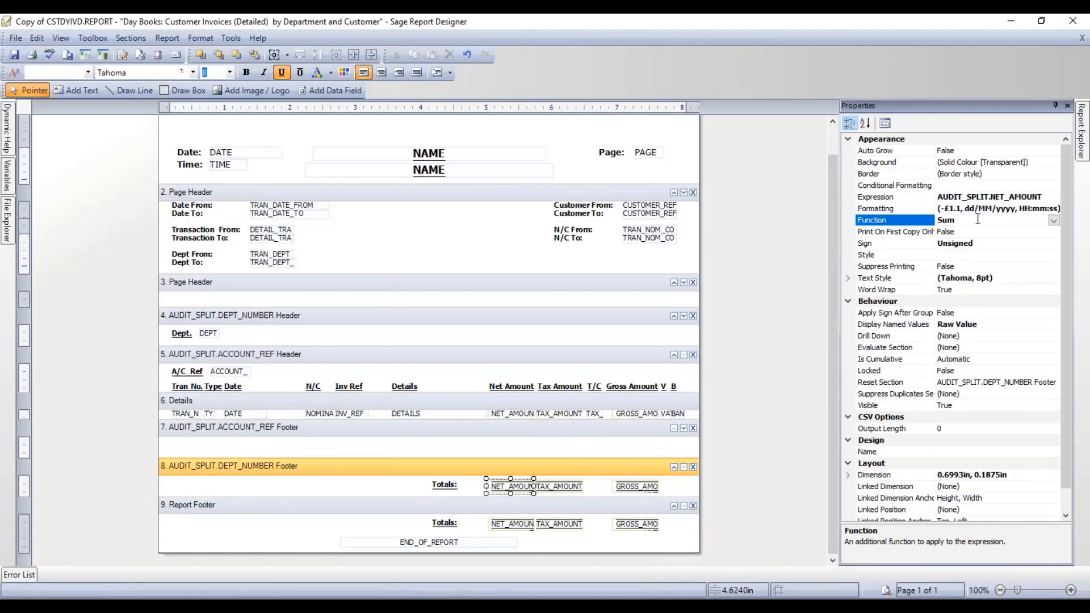
{"action": "left_click", "coordinate": [884, 383]}
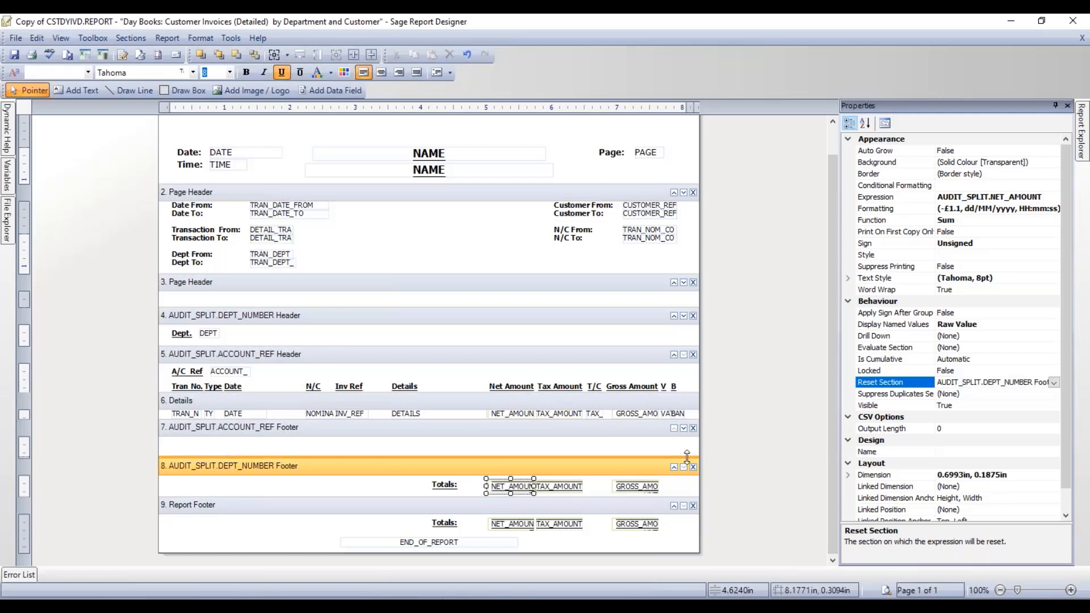
{"action": "left_click", "coordinate": [566, 485]}
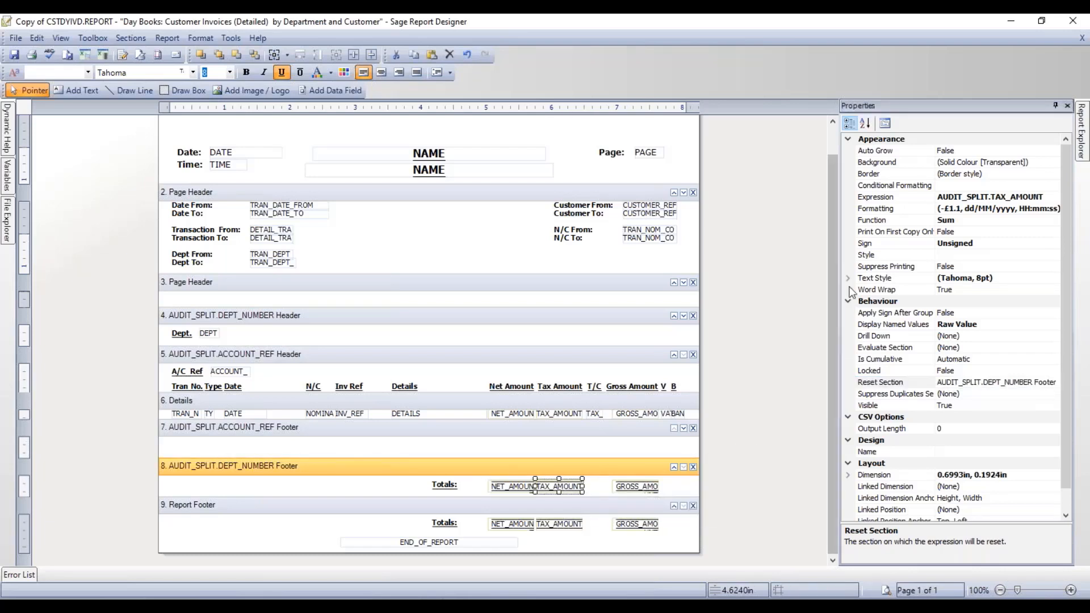
{"action": "left_click", "coordinate": [881, 220]}
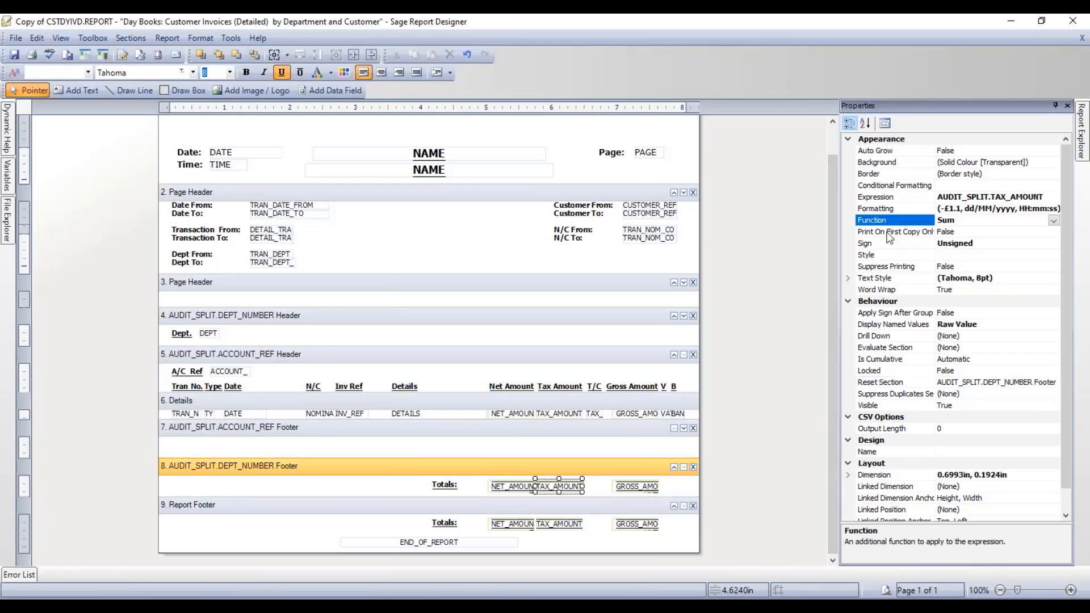
{"action": "left_click", "coordinate": [902, 382]}
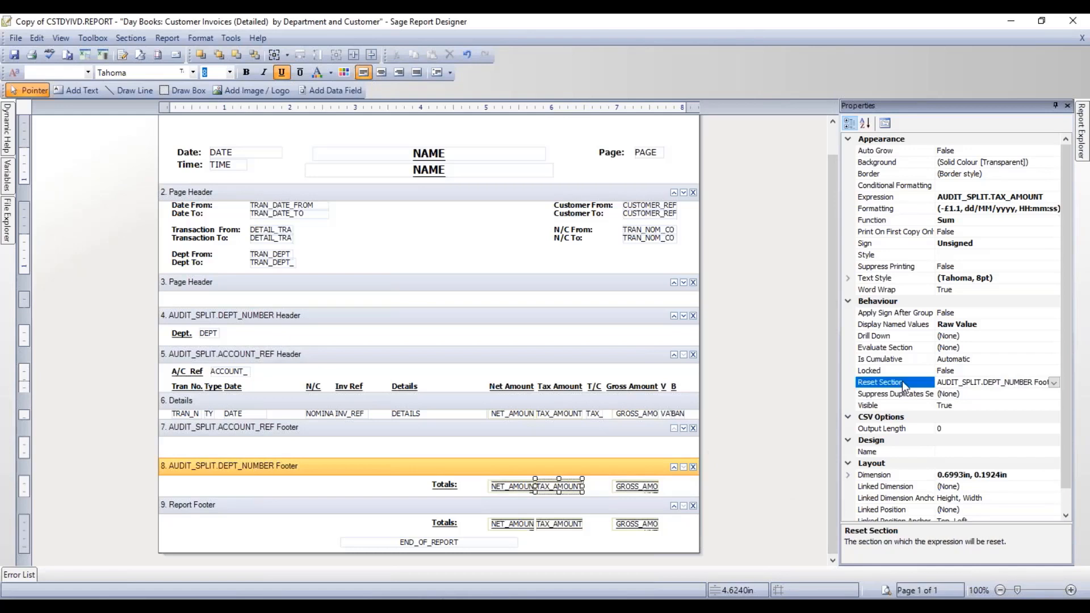
{"action": "left_click", "coordinate": [629, 488]}
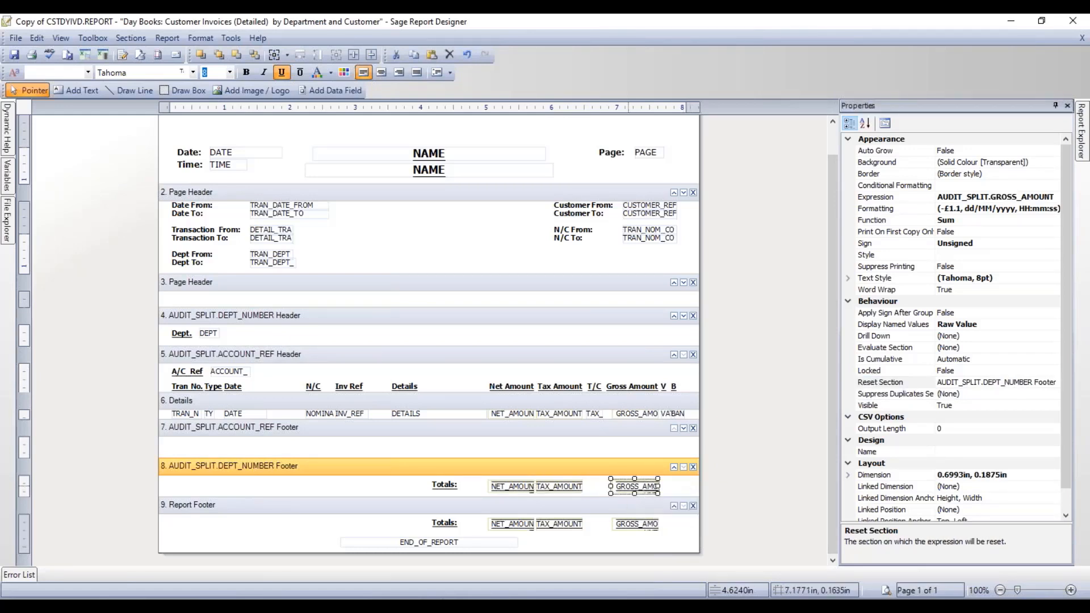
{"action": "left_click", "coordinate": [888, 221]}
{"action": "left_click", "coordinate": [903, 383]}
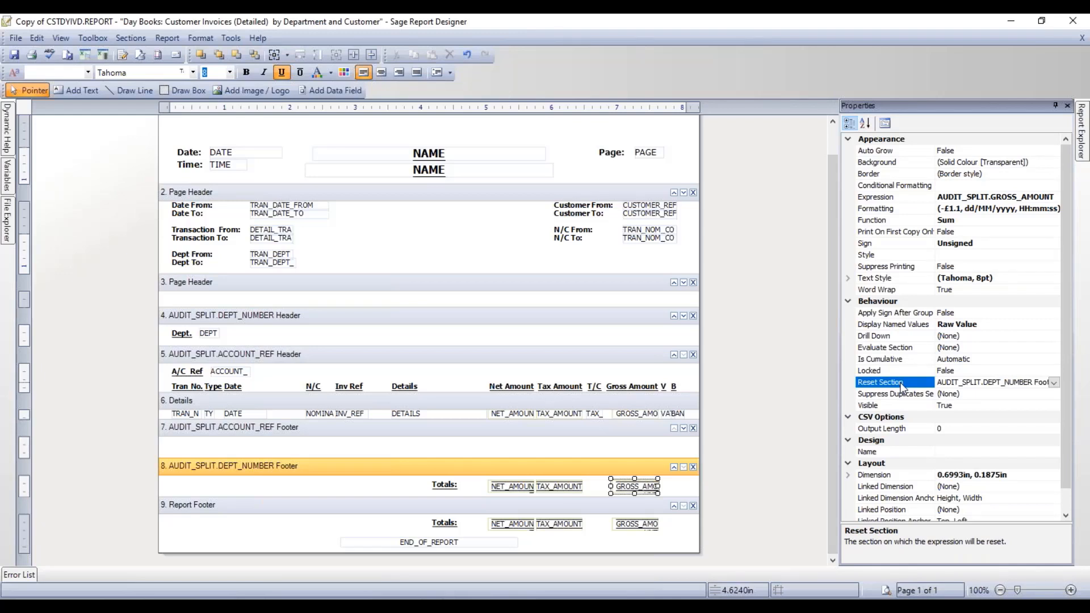
- Paste another copy of the totals row into the ACCOUNT_REF footer
{"action": "right_click", "coordinate": [386, 535]}
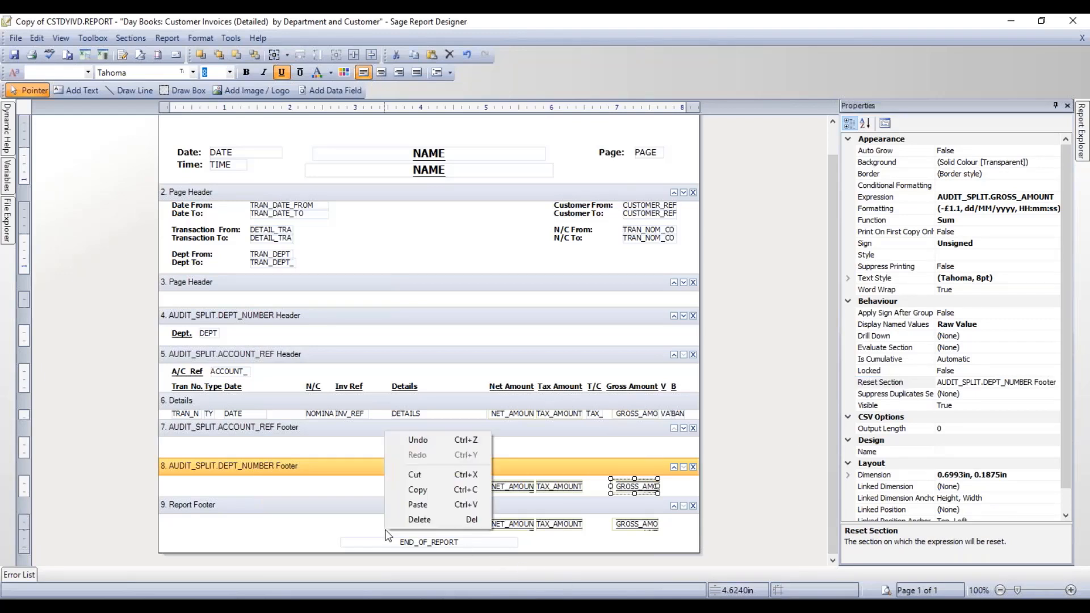
{"action": "left_click", "coordinate": [417, 505]}
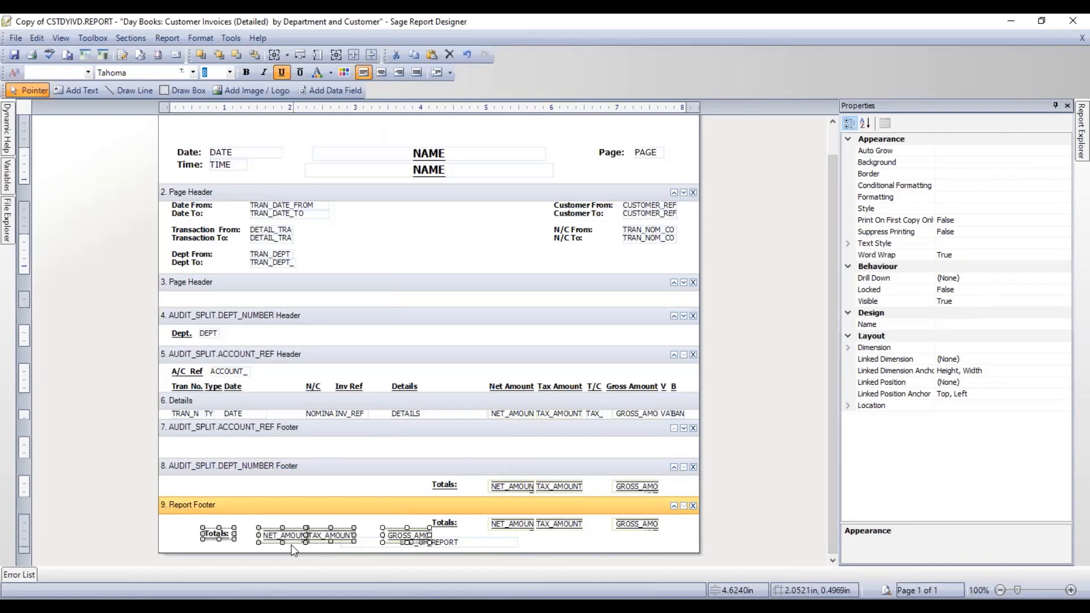
{"action": "left_click_drag", "start_coordinate": [209, 532], "coordinate": [442, 449]}
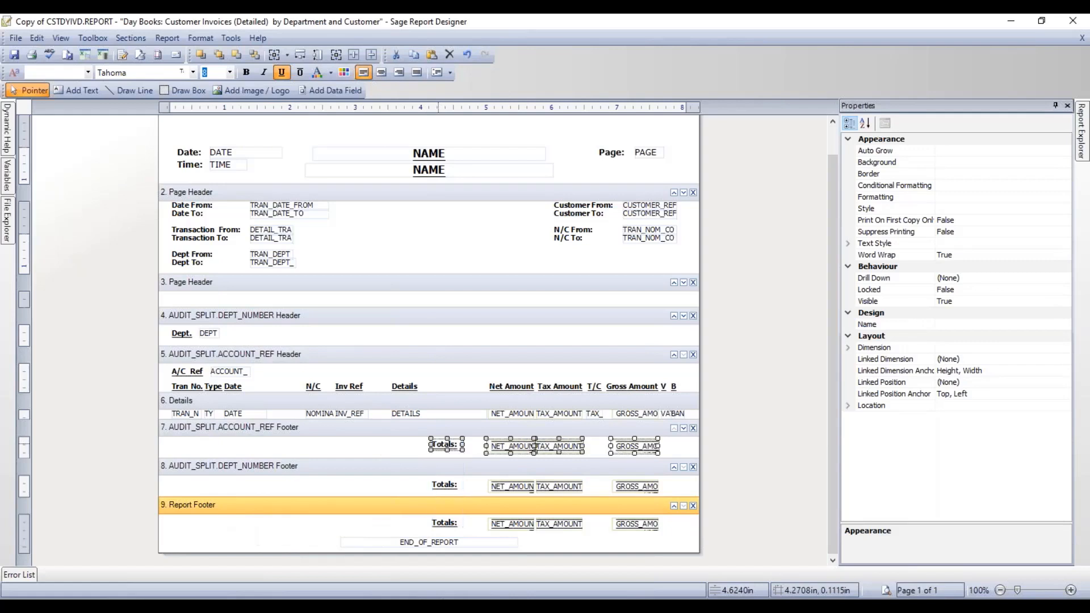
{"action": "left_click", "coordinate": [471, 450]}
- Confirm the net, tax and gross totals sum and reset per account
{"action": "left_click", "coordinate": [508, 449]}
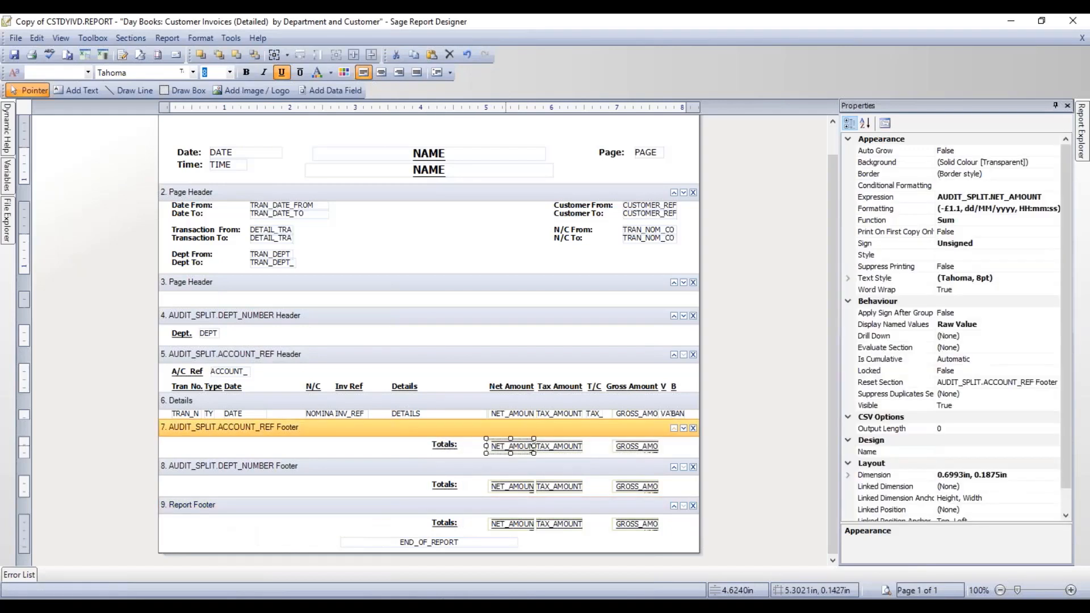
{"action": "left_click", "coordinate": [915, 223]}
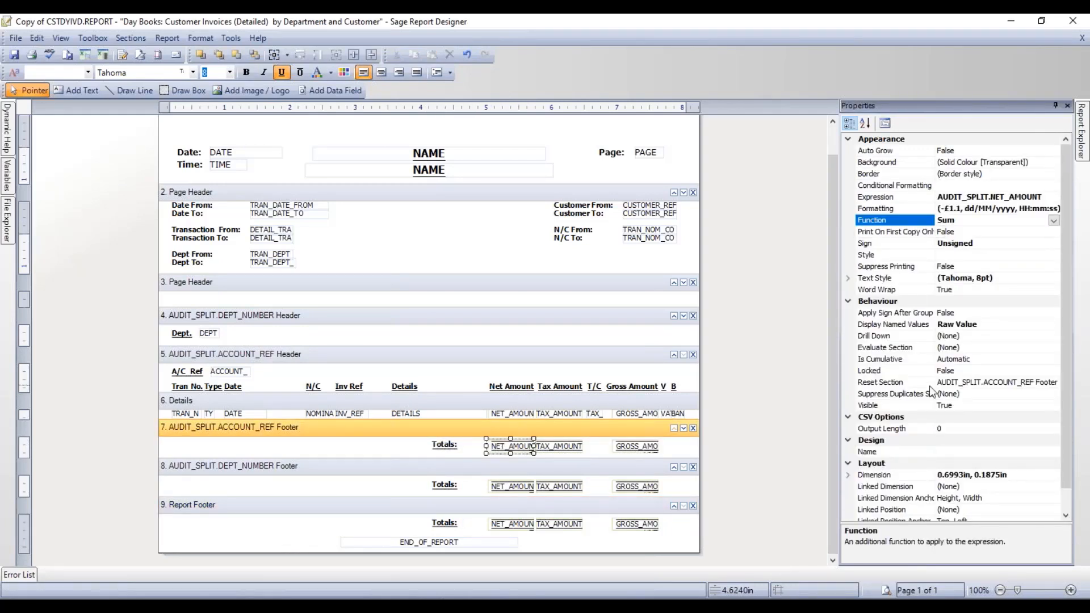
{"action": "left_click", "coordinate": [911, 382]}
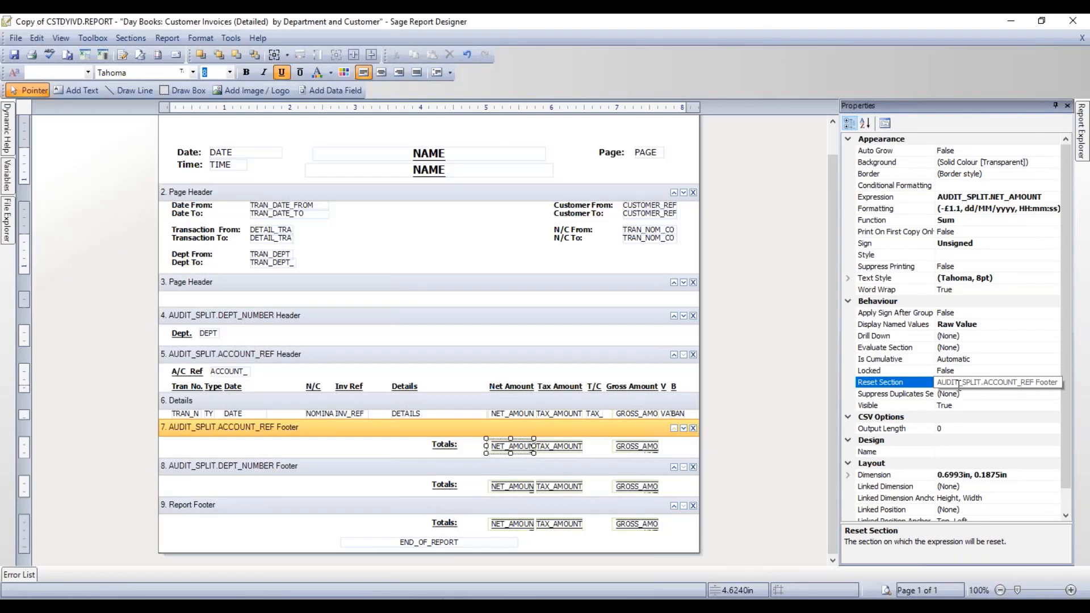
{"action": "left_click", "coordinate": [576, 446]}
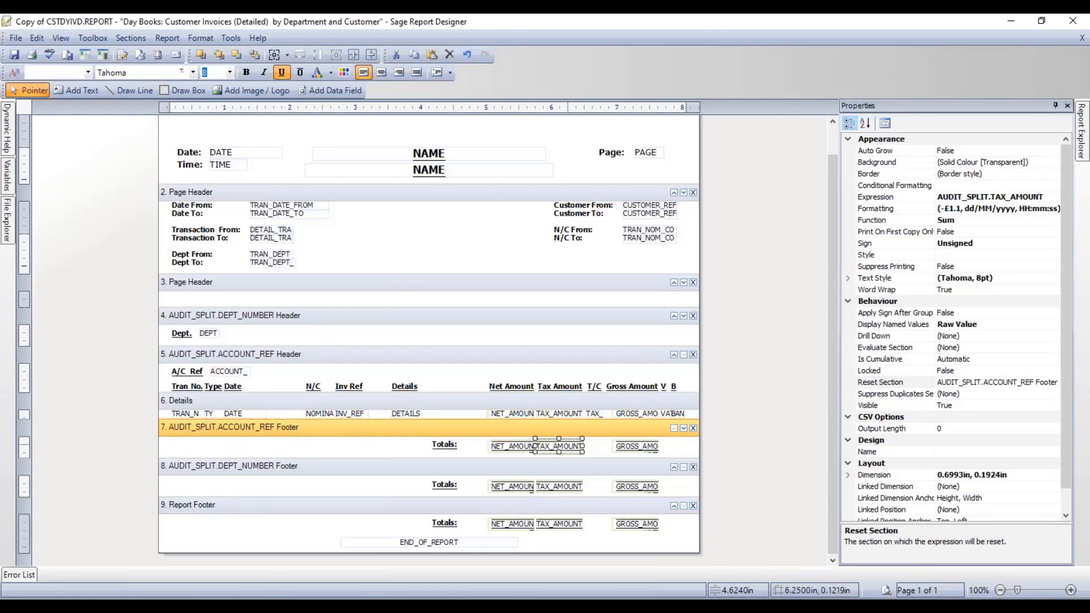
{"action": "left_click", "coordinate": [643, 446]}
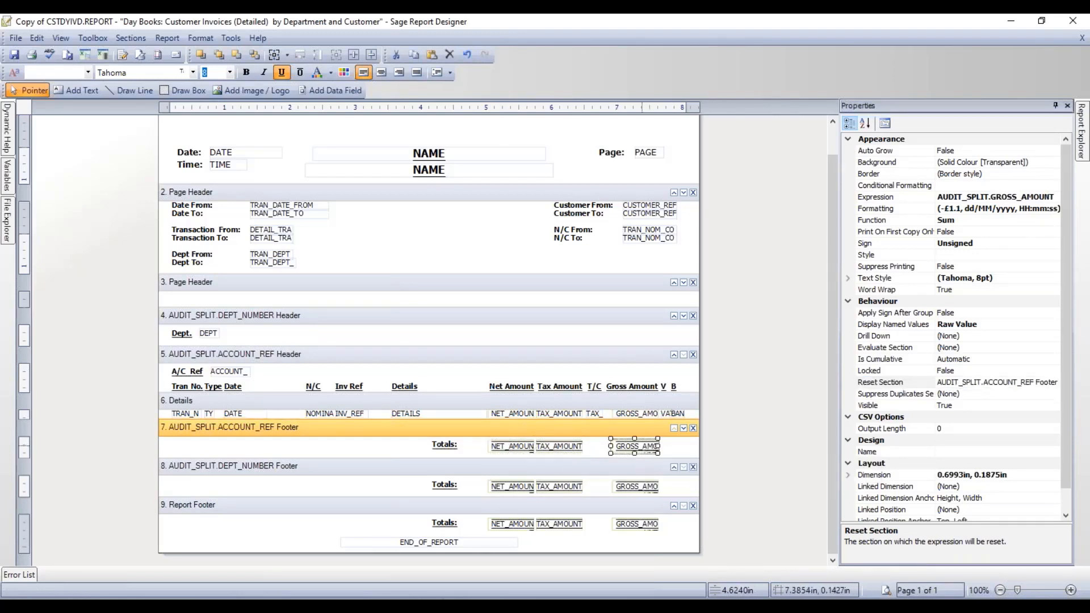
{"action": "left_click", "coordinate": [678, 446]}
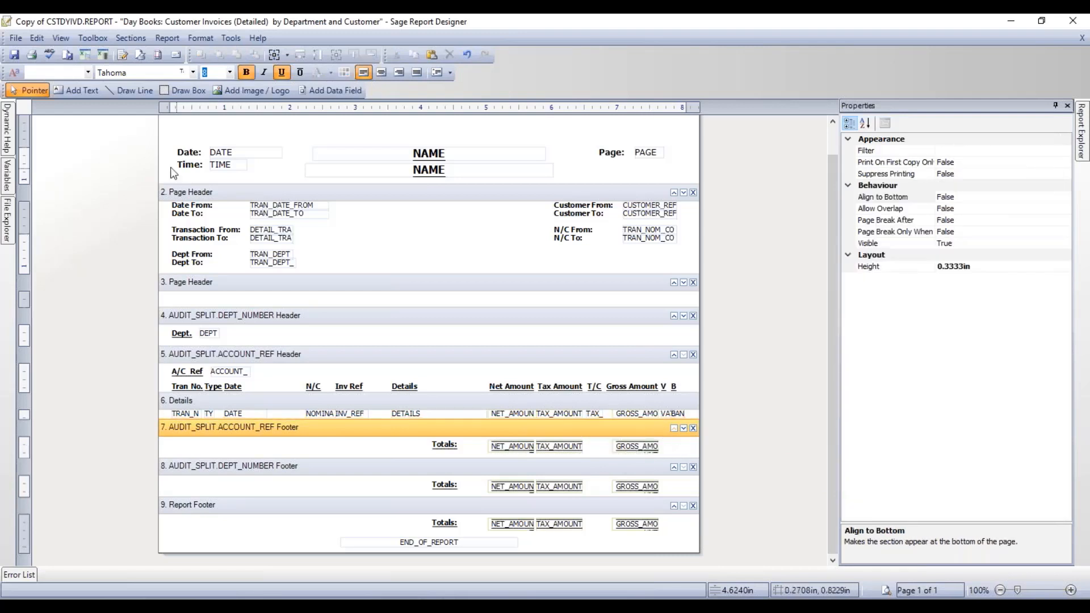
- Save the report and preview it with the default criteria
{"action": "left_click", "coordinate": [15, 55]}
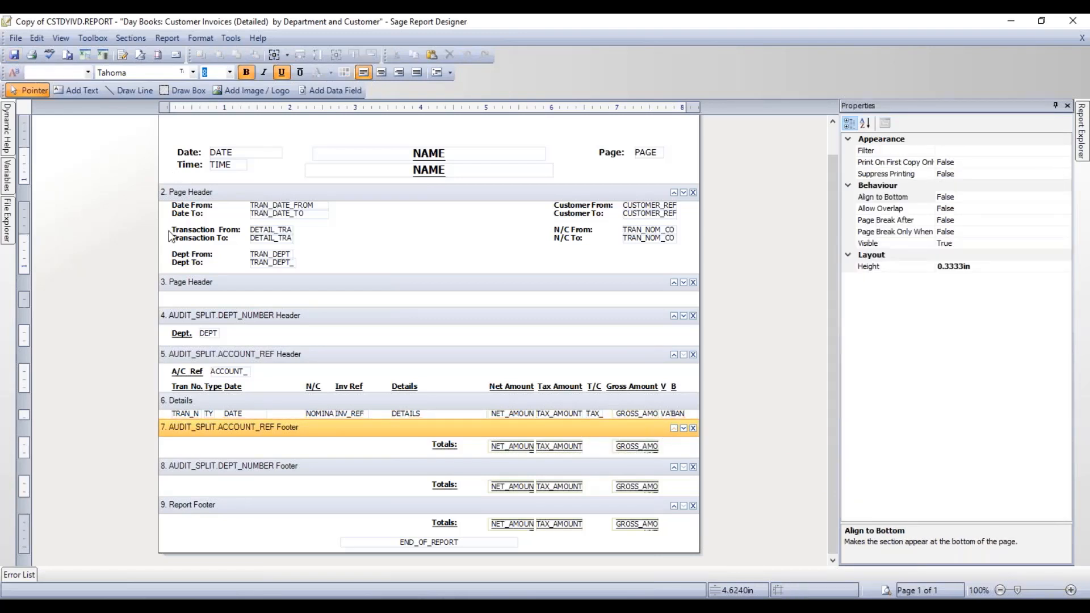
{"action": "left_click", "coordinate": [886, 591]}
{"action": "left_click", "coordinate": [653, 403]}
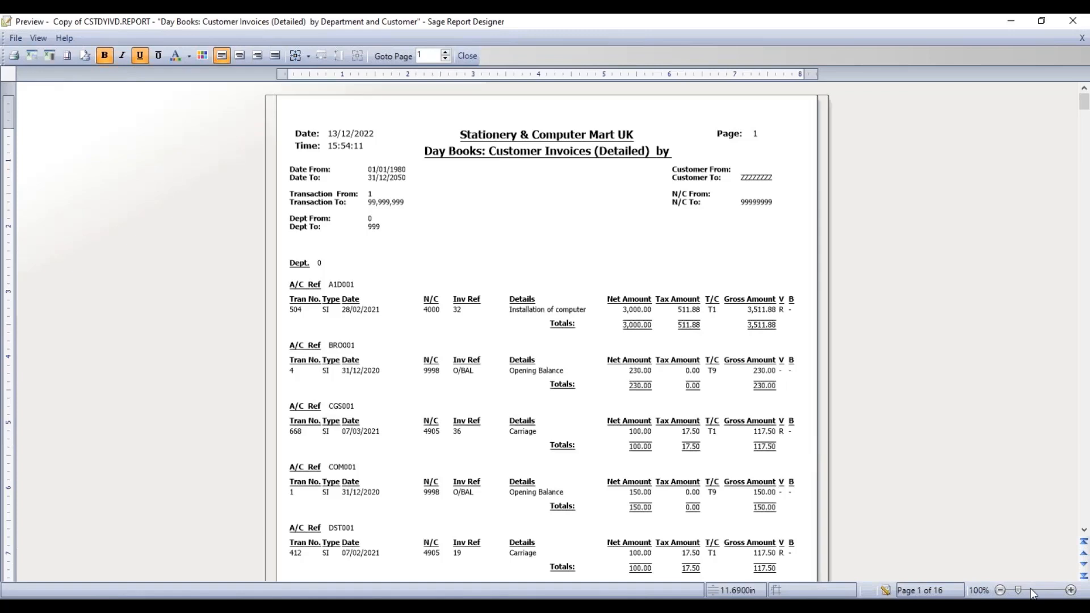
- View the preview at 120%, page through checking totals such as the 600.00 account total, then close it
{"action": "left_click", "coordinate": [1032, 592]}
{"action": "left_click", "coordinate": [1083, 530]}
{"action": "left_click", "coordinate": [1084, 531]}
{"action": "left_click", "coordinate": [1084, 530]}
{"action": "left_click", "coordinate": [1084, 531]}
{"action": "left_click", "coordinate": [1084, 530]}
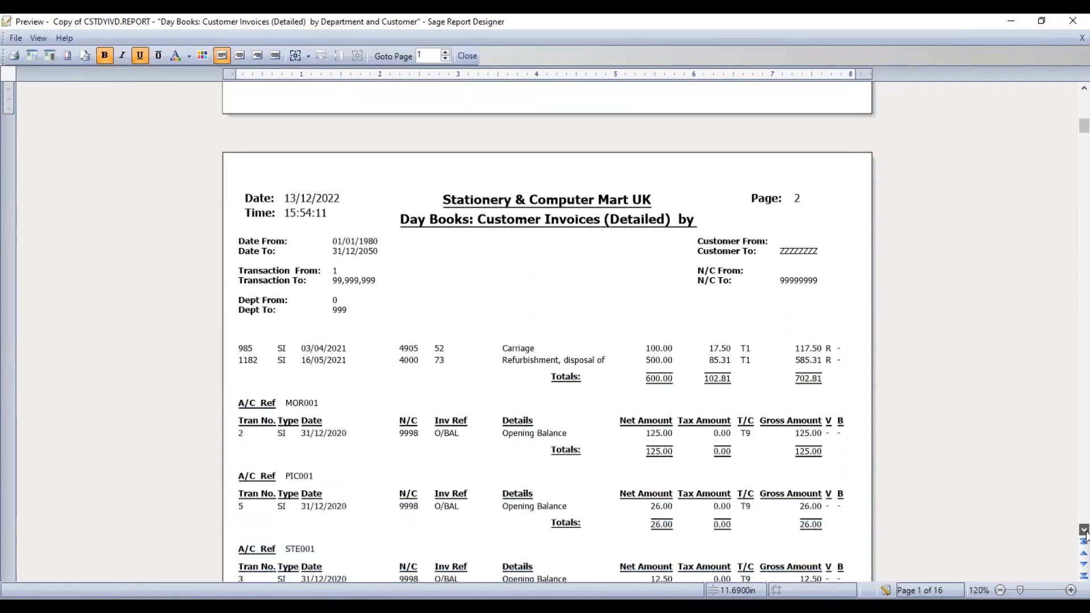
{"action": "left_click", "coordinate": [1084, 531]}
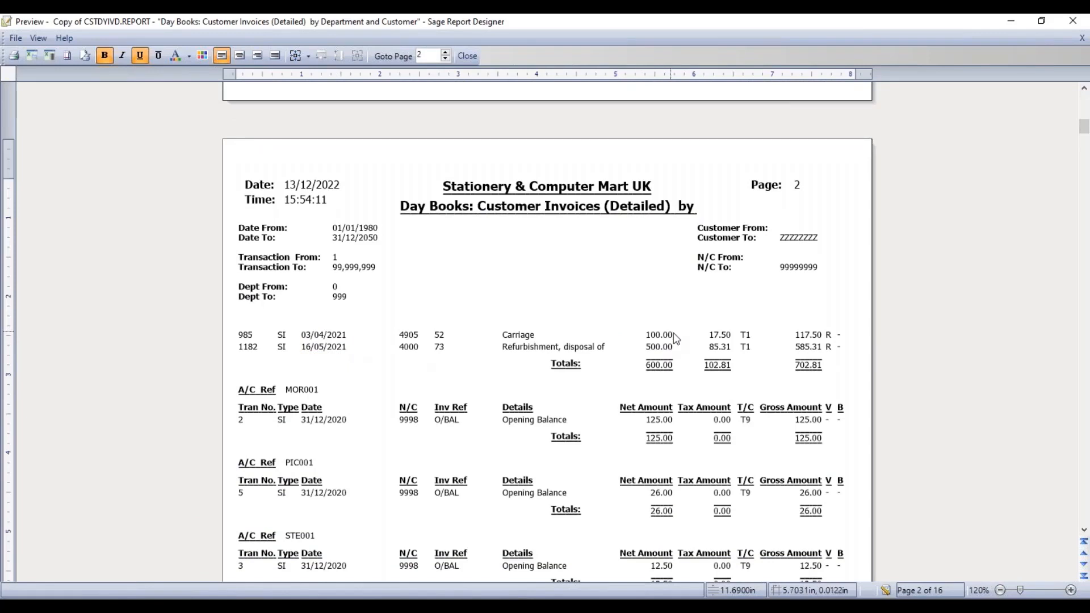
{"action": "left_click", "coordinate": [668, 367]}
{"action": "left_click", "coordinate": [1084, 530]}
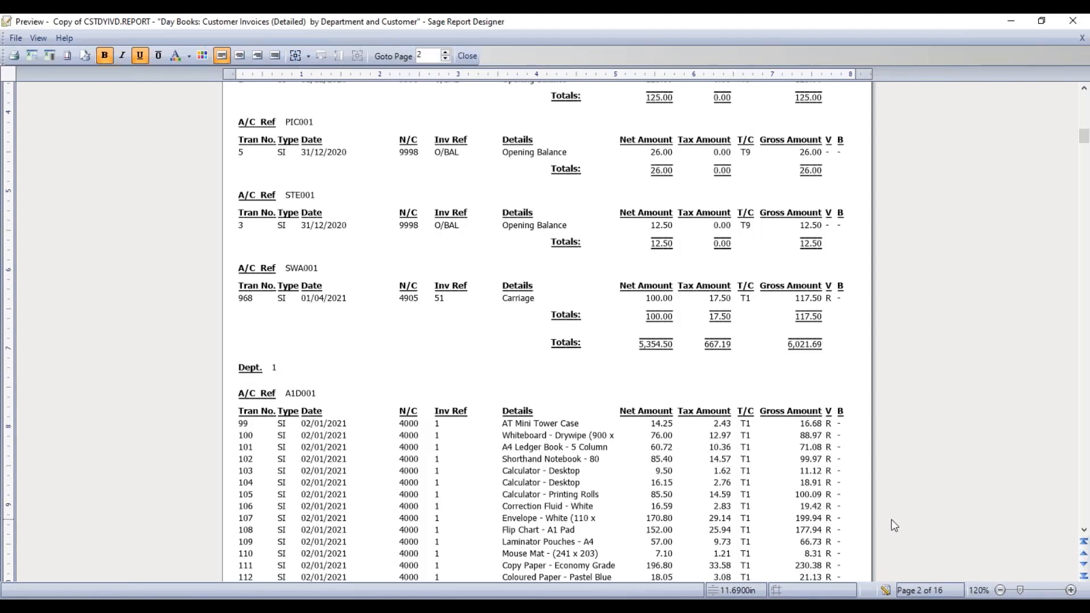
{"action": "left_click", "coordinate": [886, 591]}
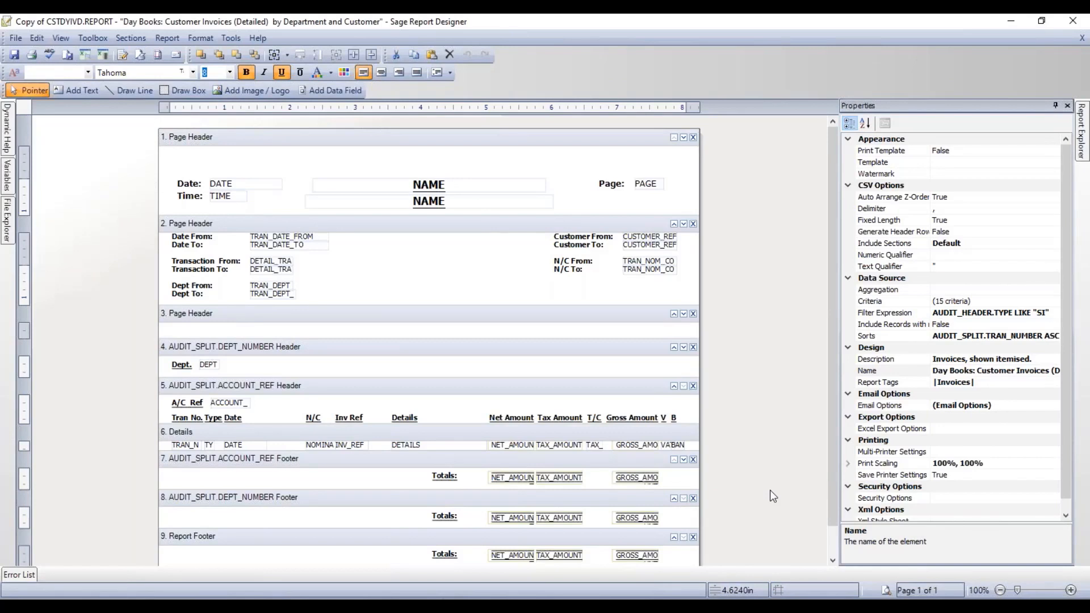
- Set Page Break Before to True on the DEPT_NUMBER header section
{"action": "left_click", "coordinate": [491, 347]}
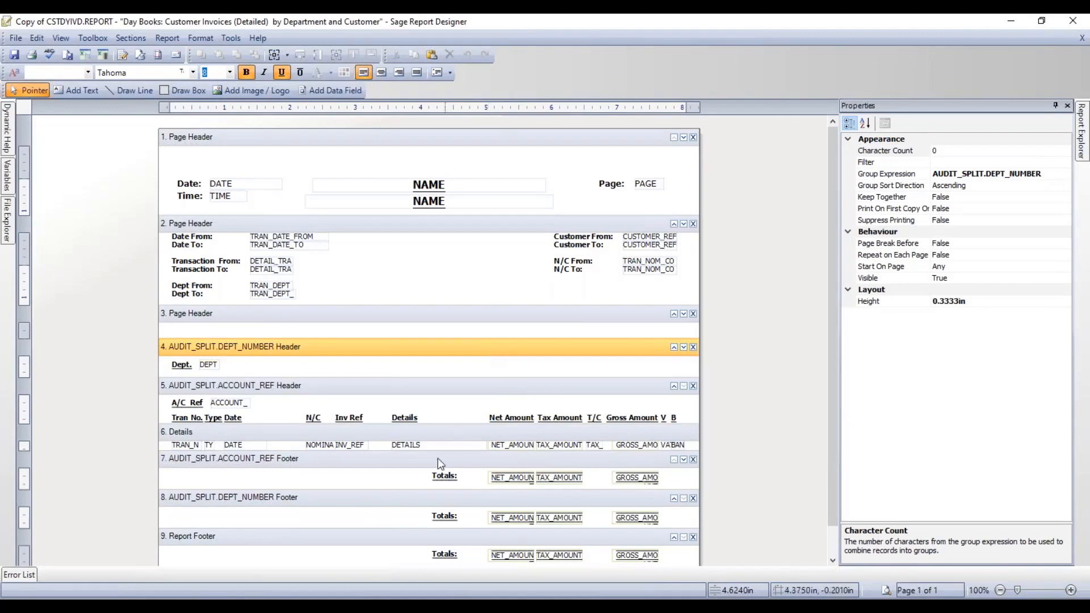
{"action": "left_click", "coordinate": [372, 499]}
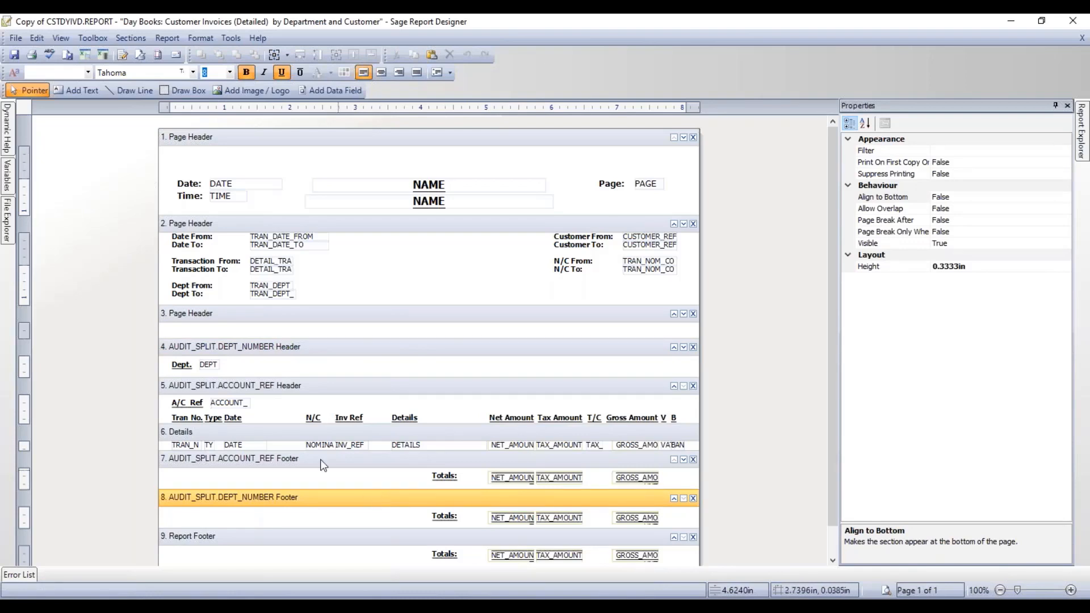
{"action": "left_click", "coordinate": [316, 347]}
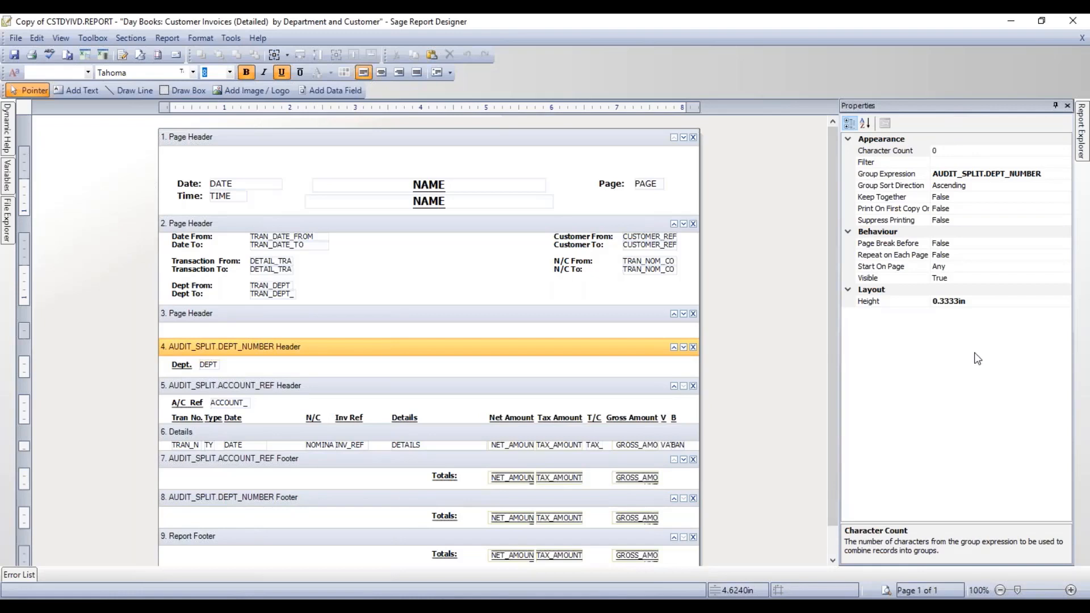
{"action": "left_click", "coordinate": [905, 244]}
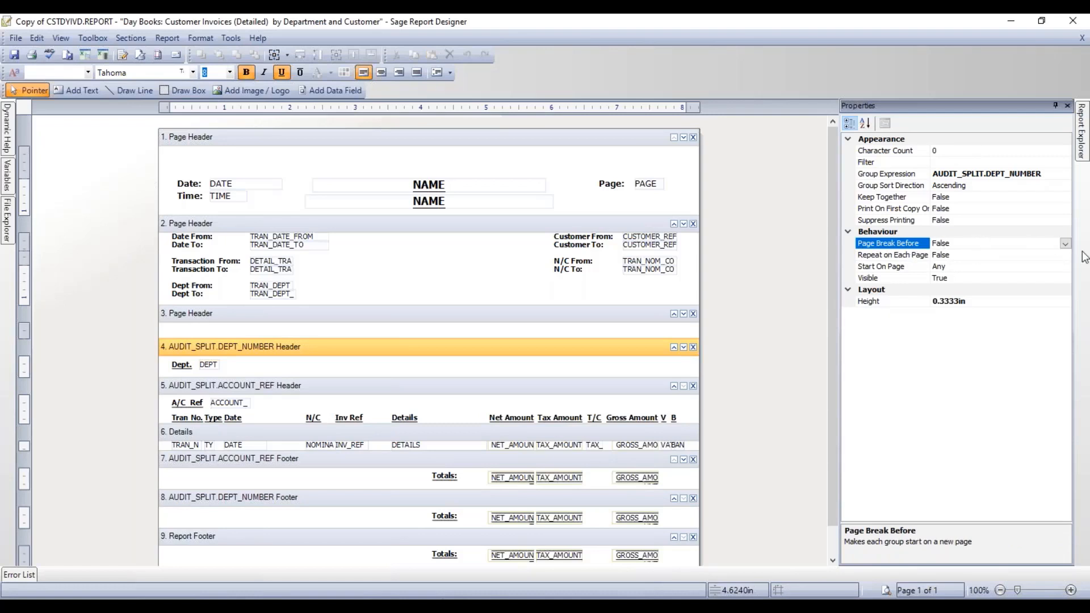
{"action": "left_click", "coordinate": [1065, 244]}
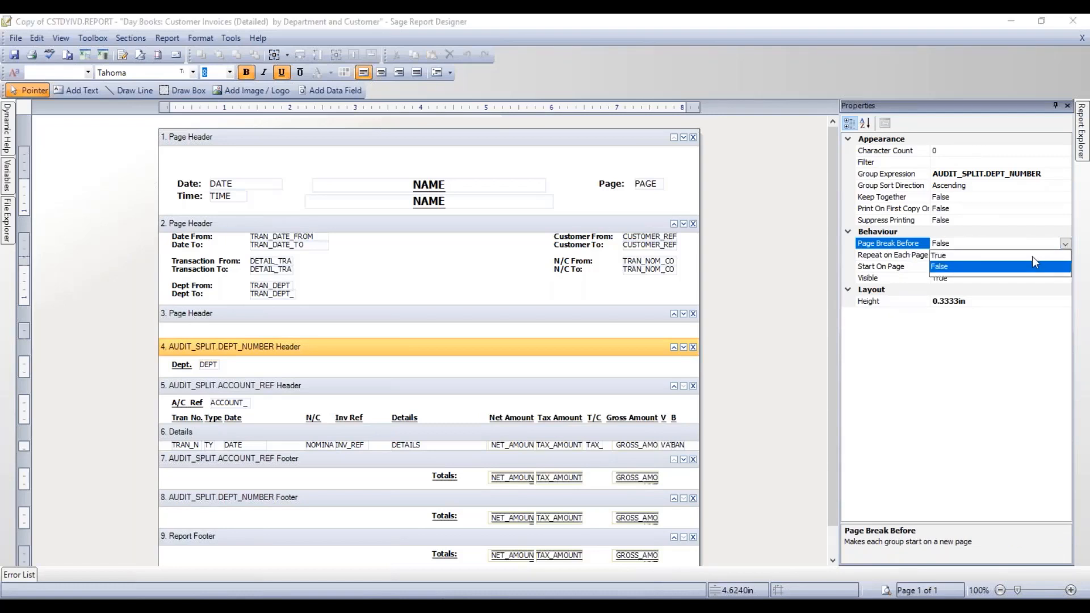
{"action": "left_click", "coordinate": [1032, 255]}
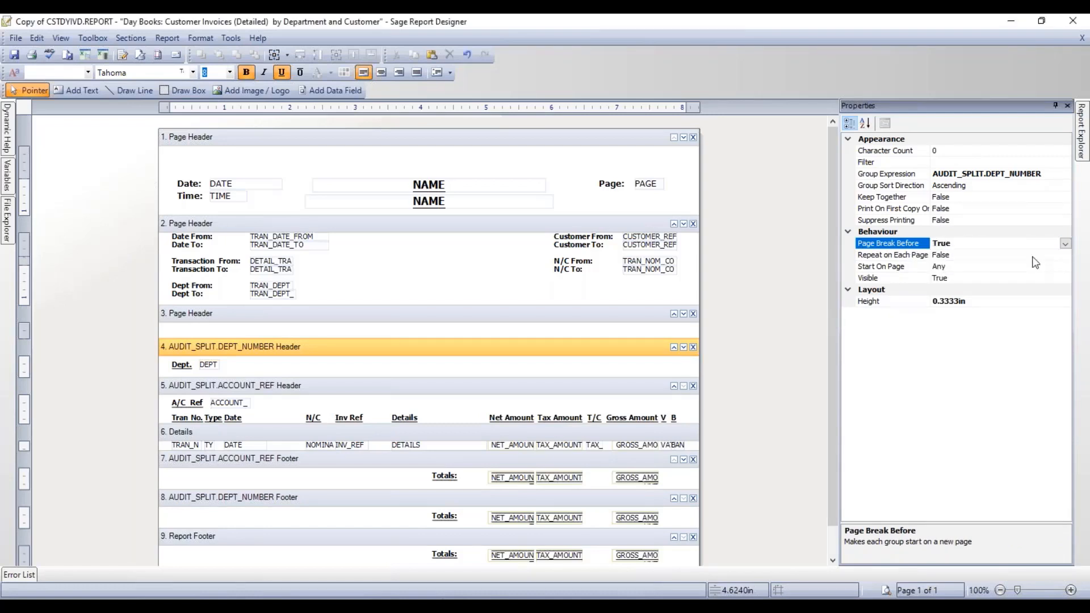
- Check the DEPT_NUMBER footer's Page Break After setting and save the report
{"action": "left_click", "coordinate": [384, 499]}
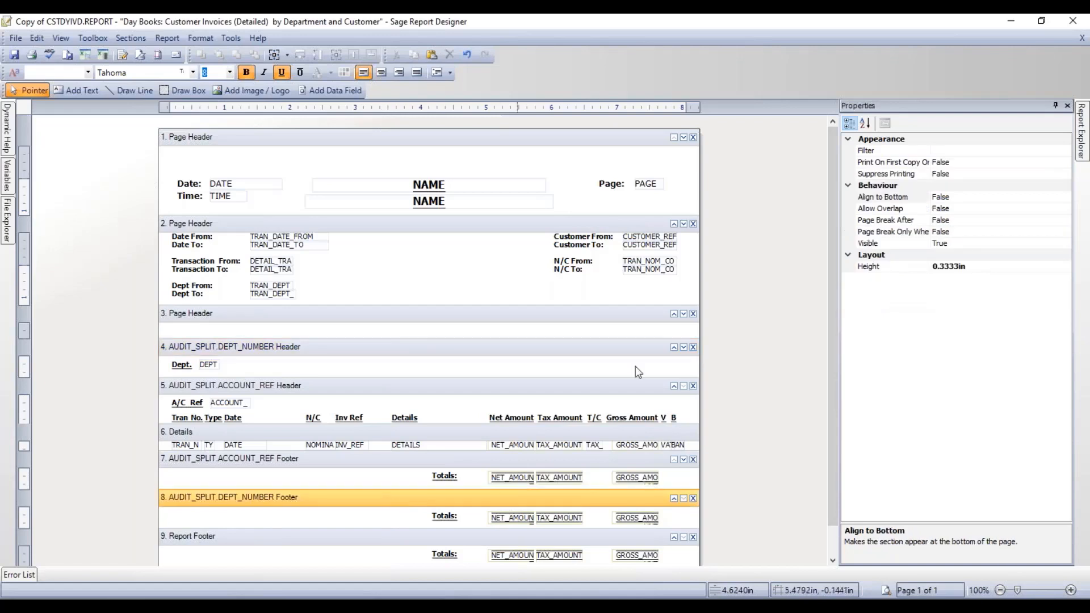
{"action": "left_click", "coordinate": [909, 221]}
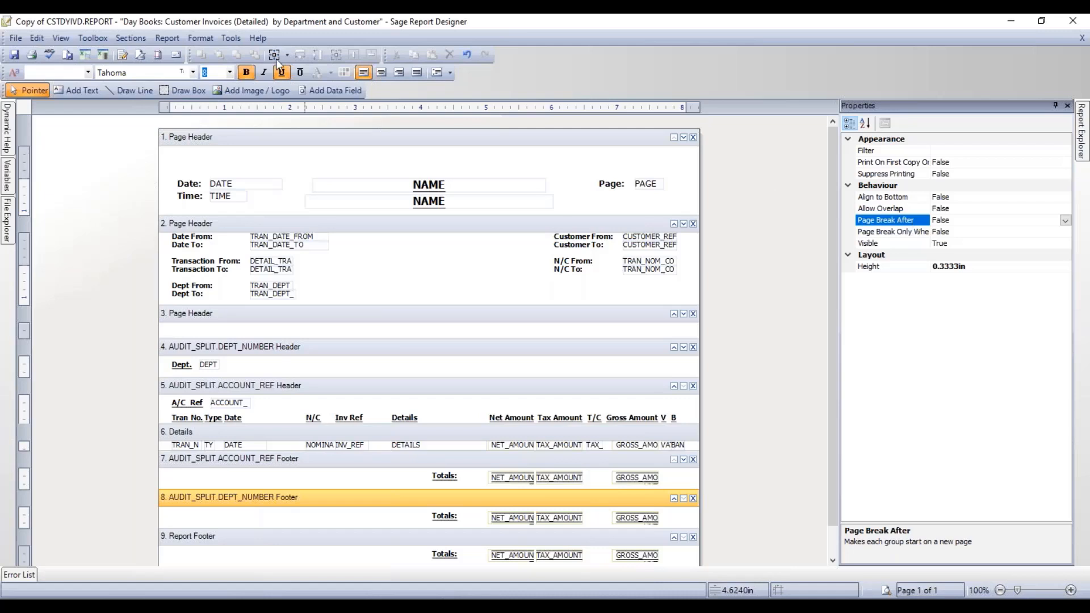
{"action": "left_click", "coordinate": [15, 56]}
{"action": "left_click", "coordinate": [890, 593]}
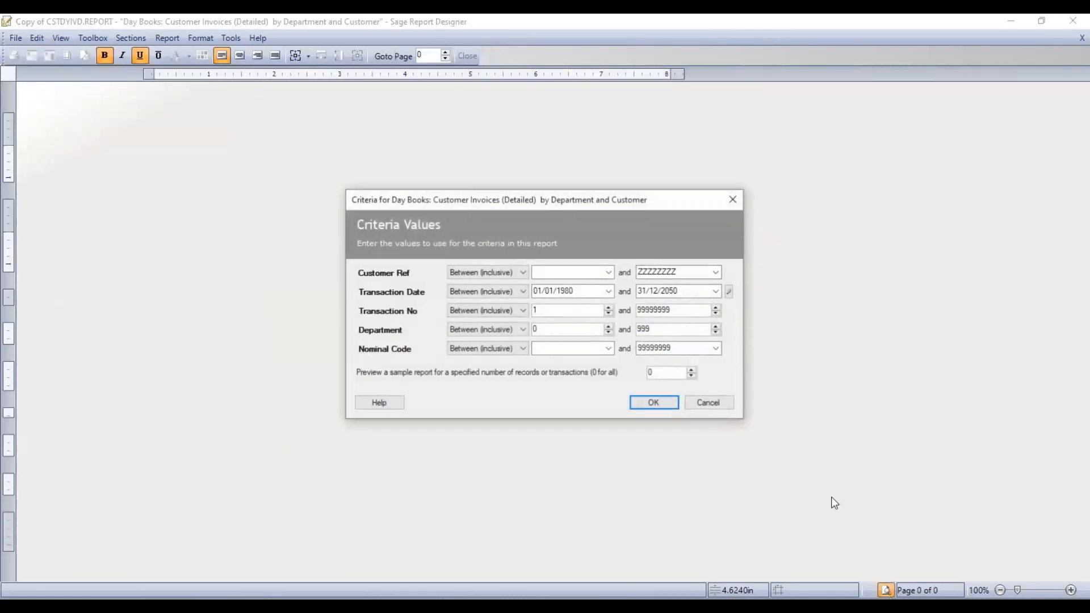
{"action": "left_click", "coordinate": [653, 402]}
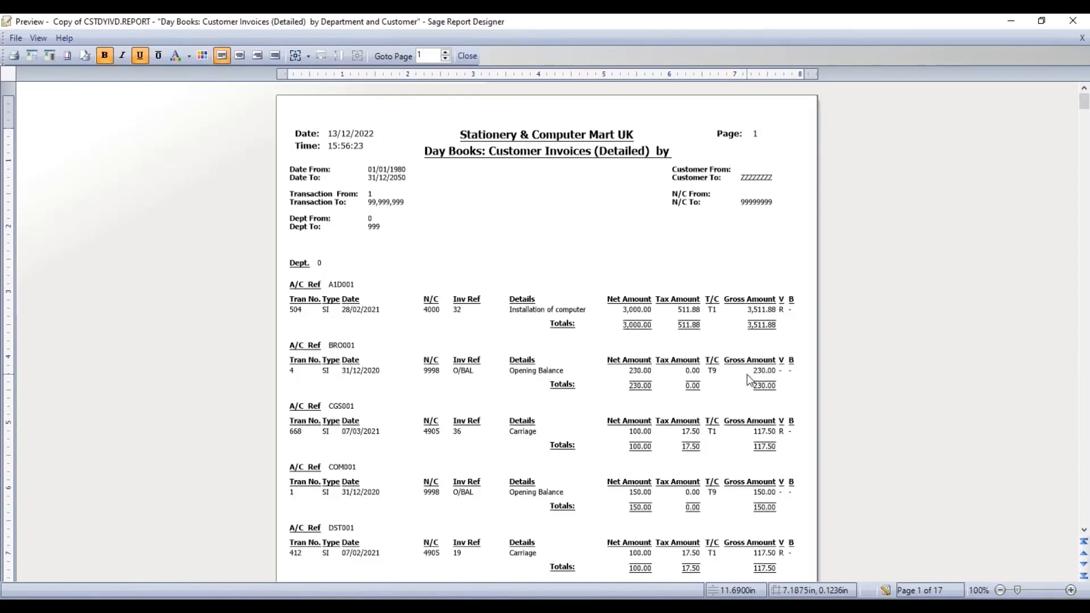
{"action": "left_click", "coordinate": [1083, 565]}
{"action": "left_click", "coordinate": [1083, 565]}
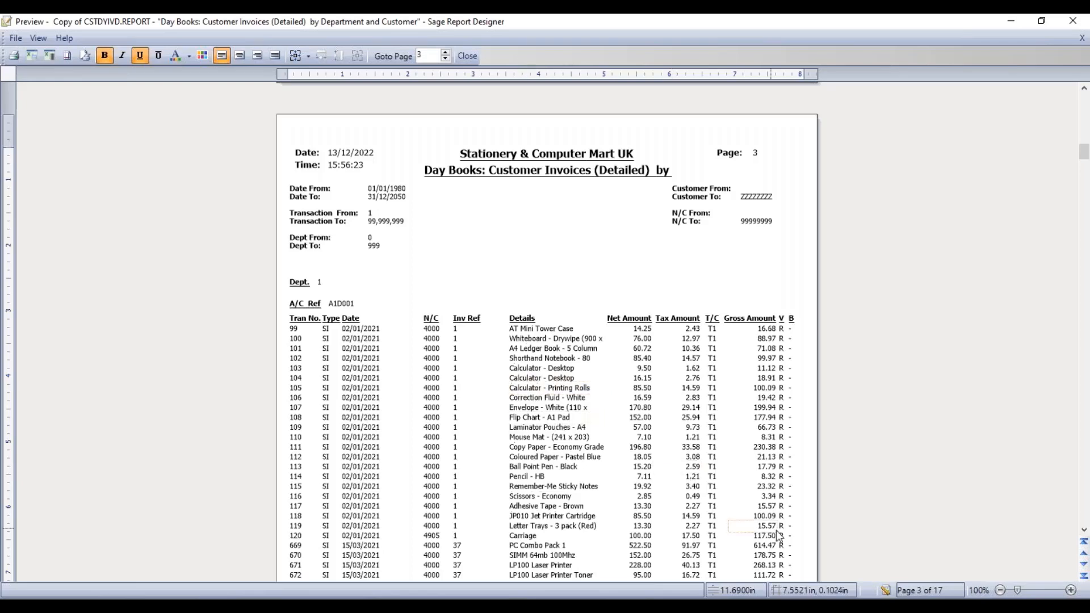
{"action": "left_click", "coordinate": [885, 591]}
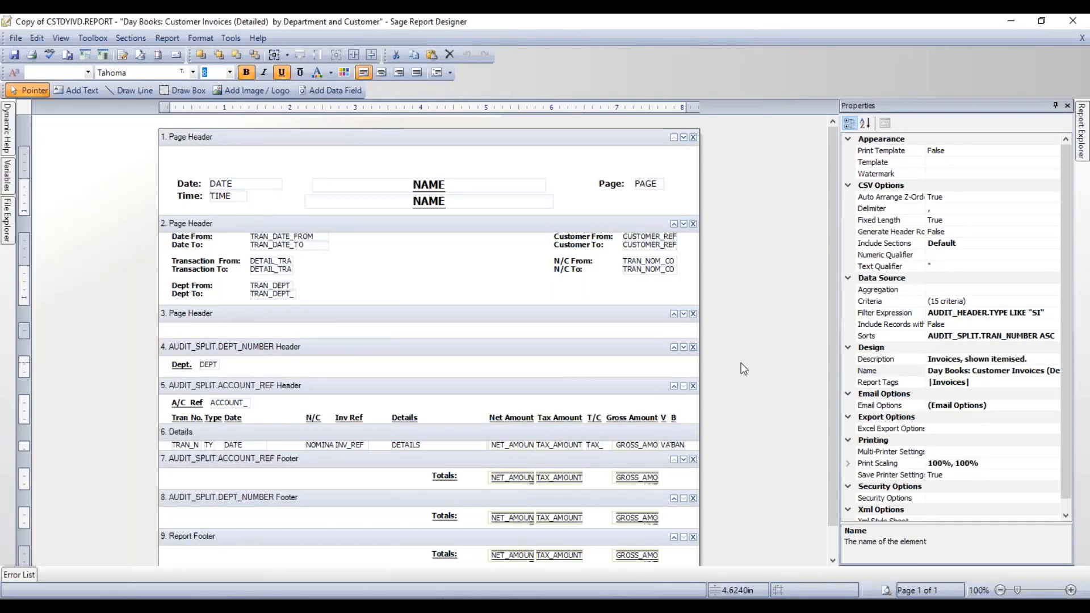
- Set the third Page Header's Visible property to False, then save and close the designer
{"action": "left_click", "coordinate": [543, 321]}
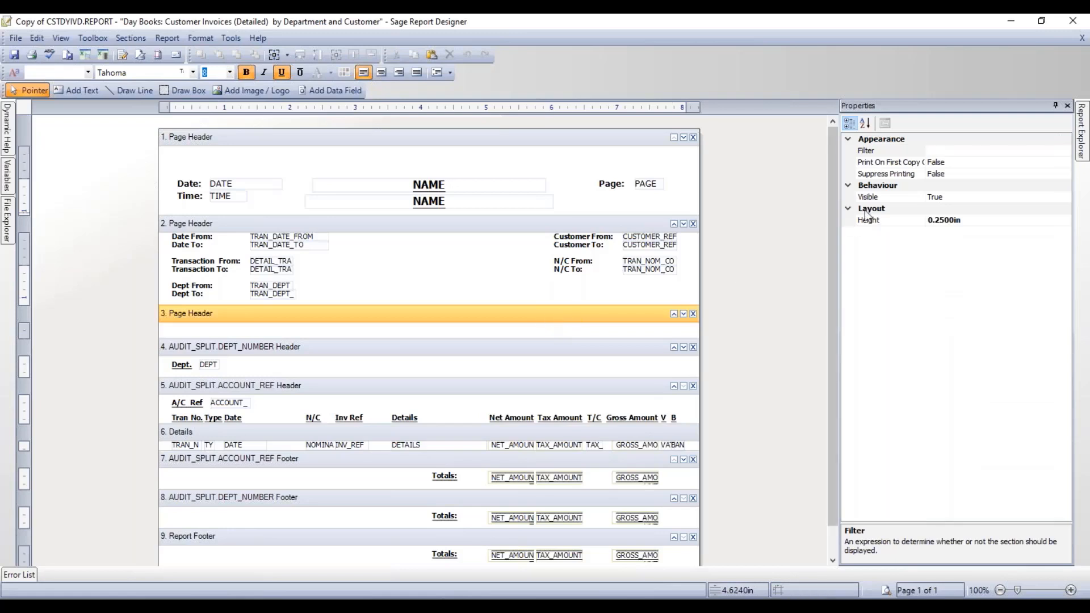
{"action": "left_click", "coordinate": [888, 199]}
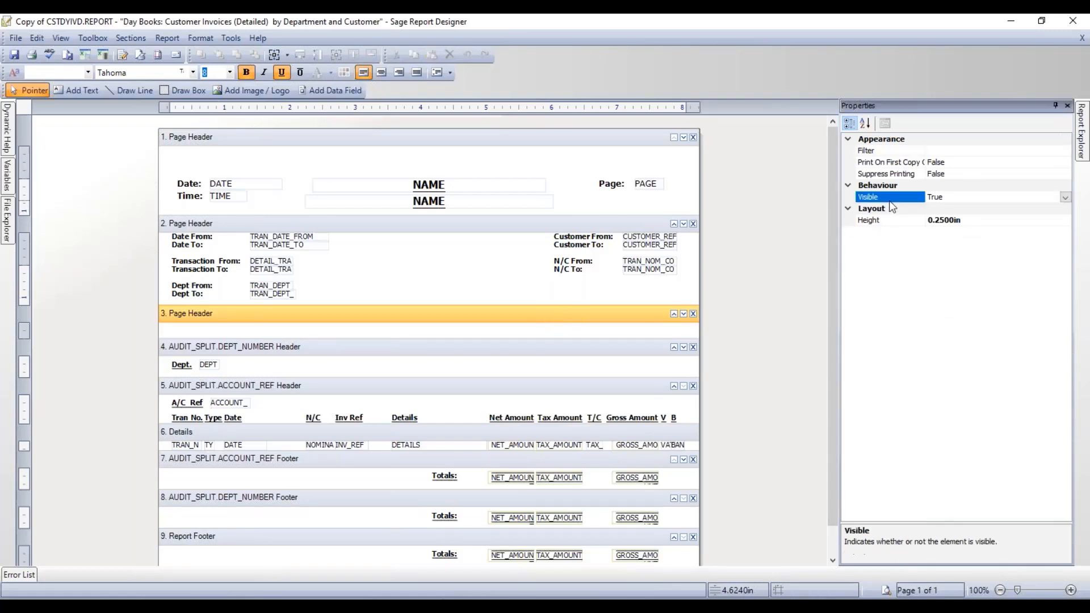
{"action": "left_click", "coordinate": [1064, 197]}
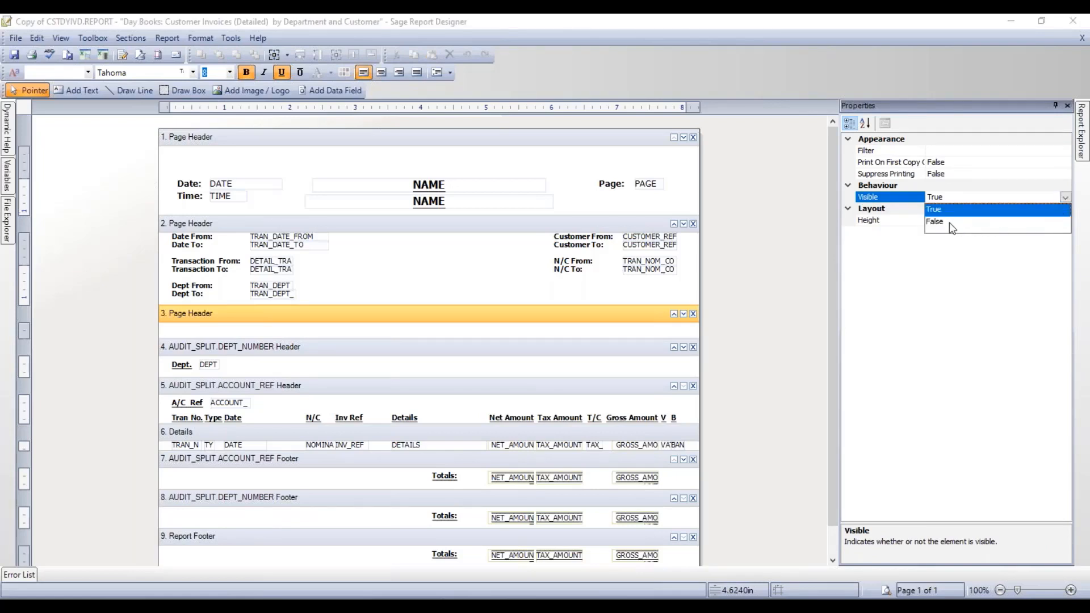
{"action": "left_click", "coordinate": [974, 223]}
{"action": "left_click", "coordinate": [775, 306]}
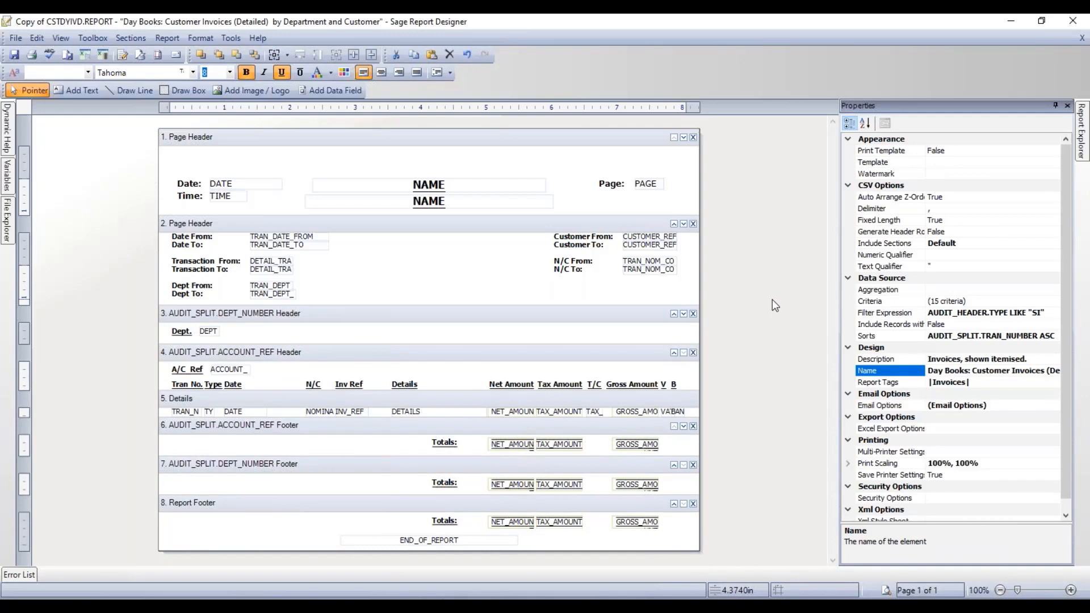
{"action": "left_click", "coordinate": [15, 56]}
{"action": "left_click", "coordinate": [1072, 21]}
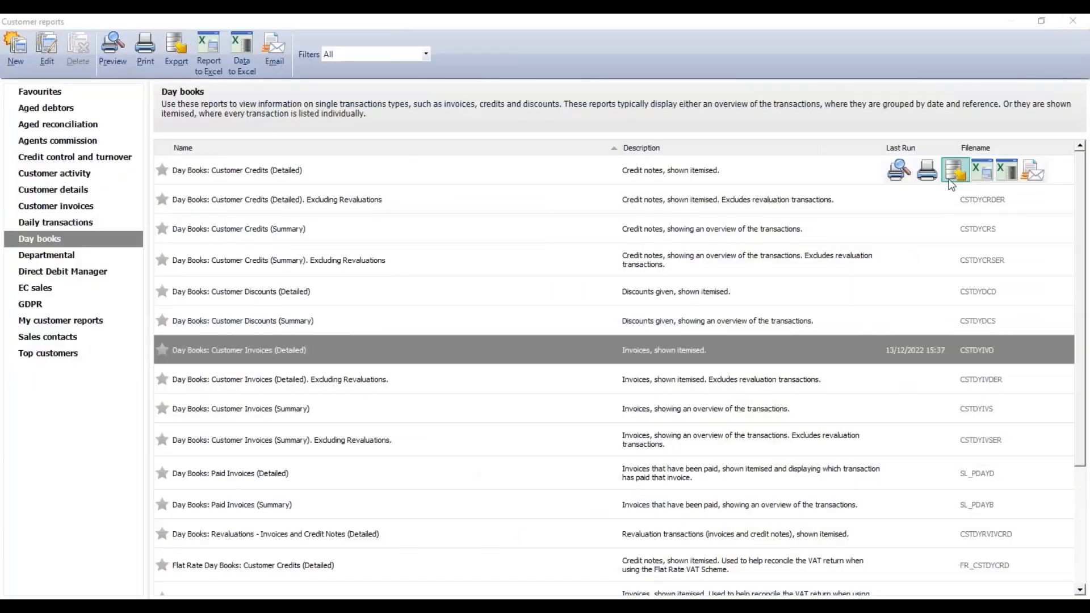
- Open My customer reports to find 'Customer Invoices (Detailed) by Department and Customer'
{"action": "left_click", "coordinate": [69, 322]}
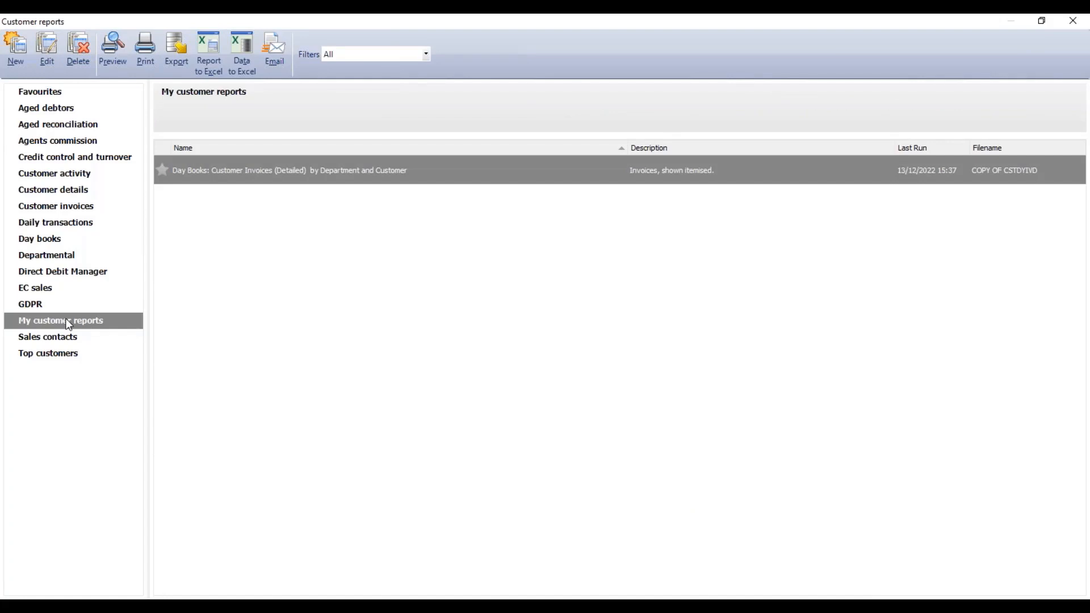
{"action": "mouse_move", "coordinate": [160, 175]}
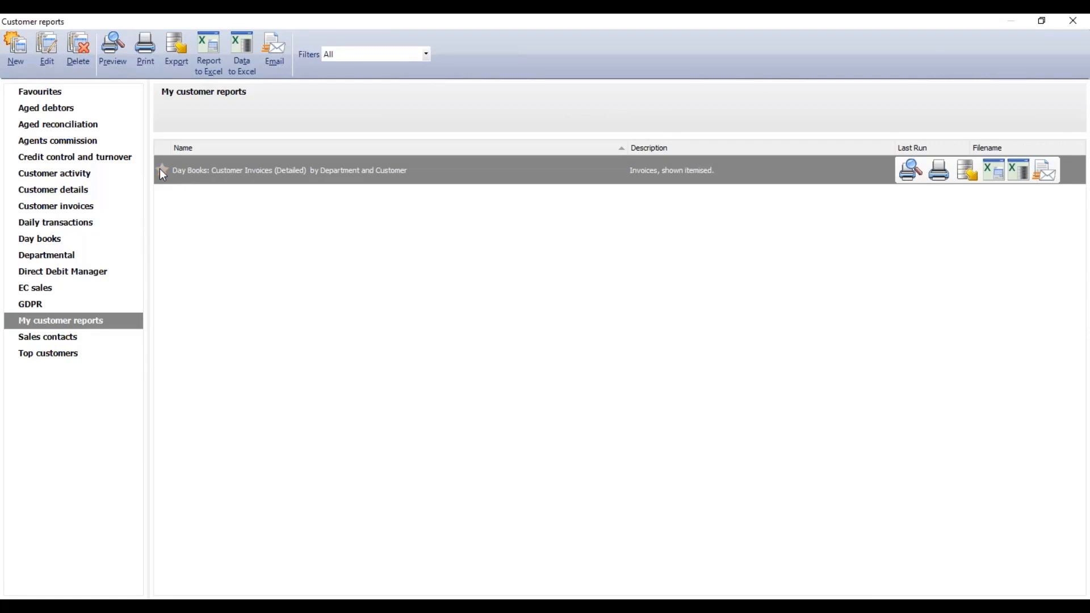
- Preview the report full screen at 124% with default criteria and scroll to Department 1 on page 3
{"action": "left_click", "coordinate": [112, 60]}
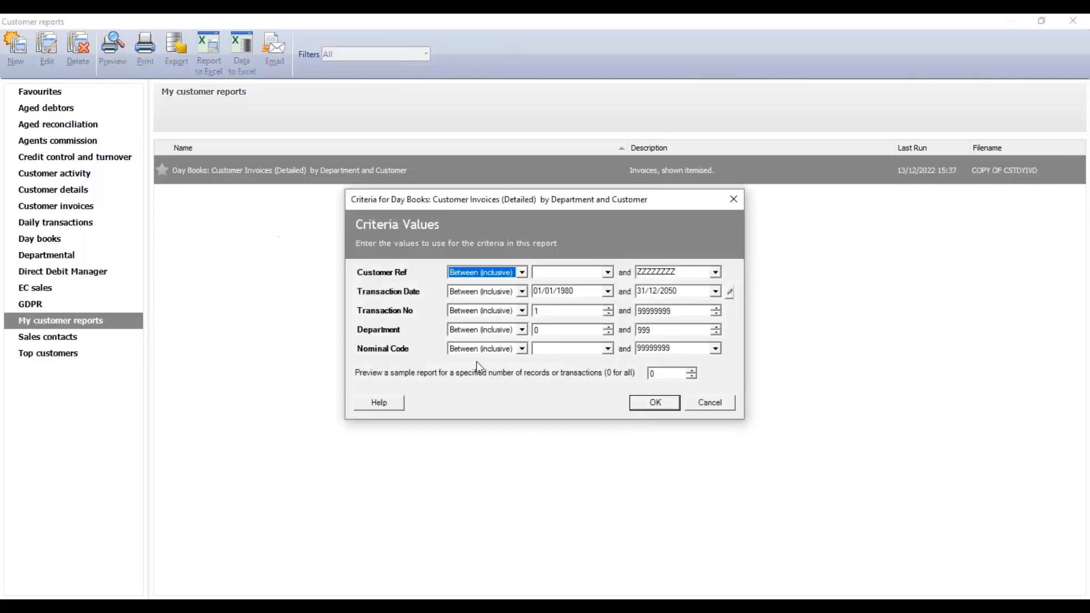
{"action": "left_click", "coordinate": [647, 402]}
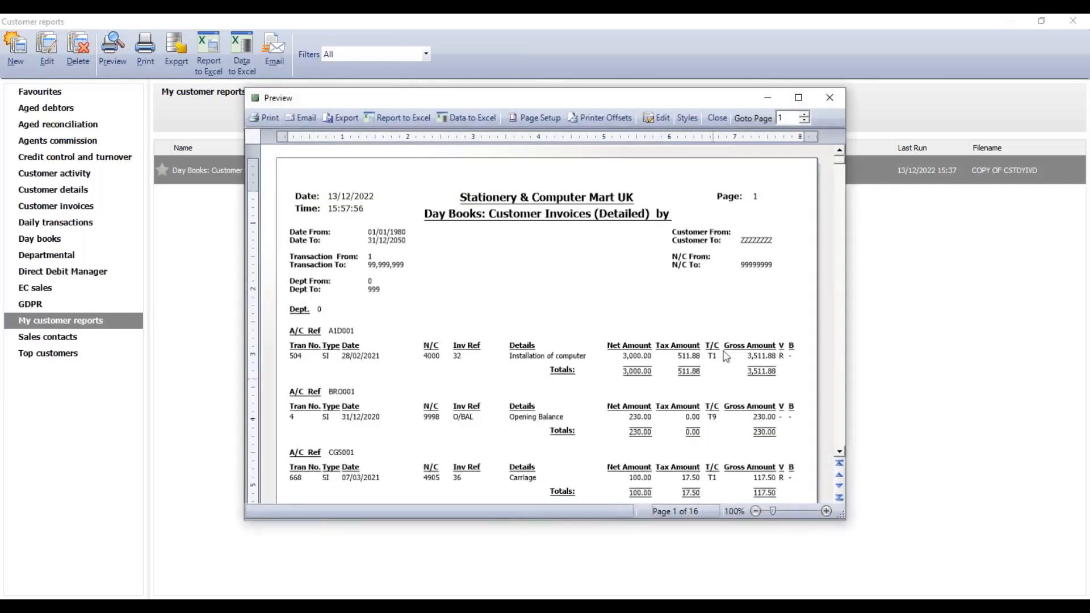
{"action": "left_click", "coordinate": [798, 97]}
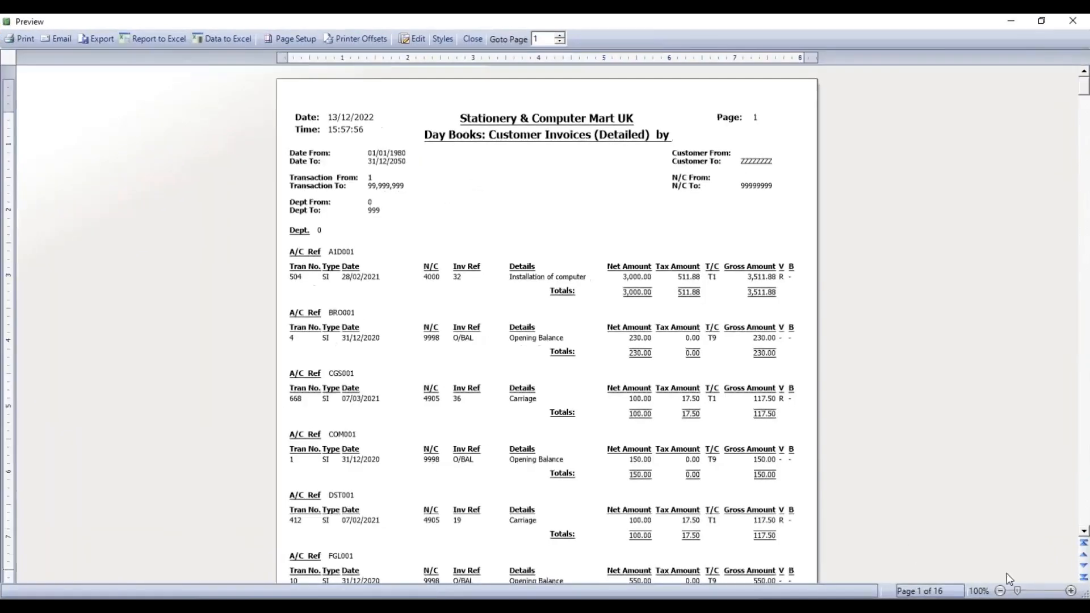
{"action": "left_click", "coordinate": [1034, 588]}
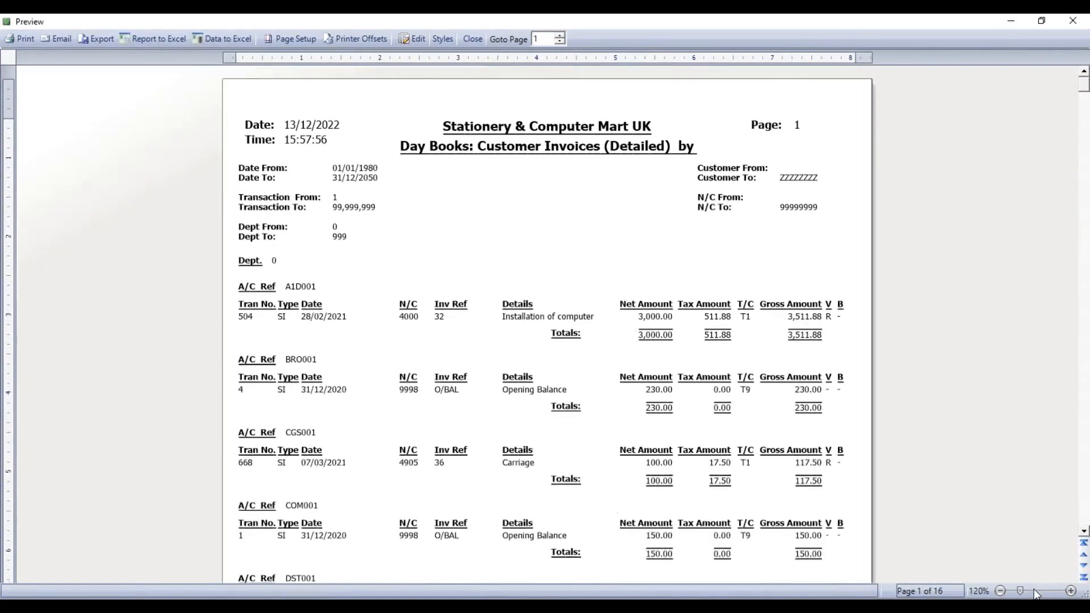
{"action": "scroll", "coordinate": [658, 471], "scroll_direction": "down", "scroll_amount": 6}
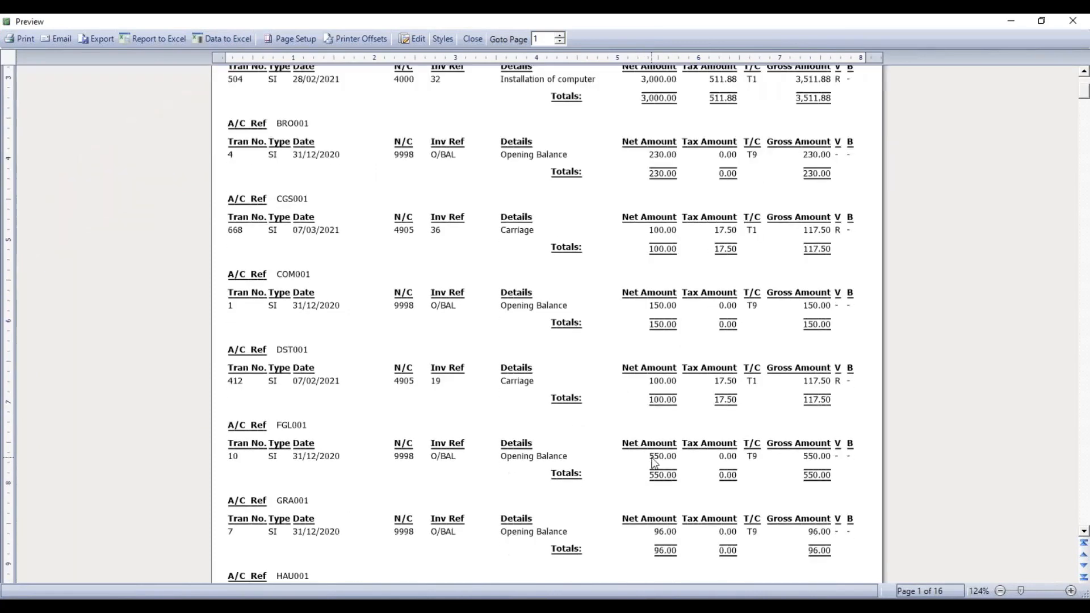
{"action": "scroll", "coordinate": [656, 464], "scroll_direction": "down", "scroll_amount": 3}
{"action": "scroll", "coordinate": [705, 528], "scroll_direction": "down", "scroll_amount": 8}
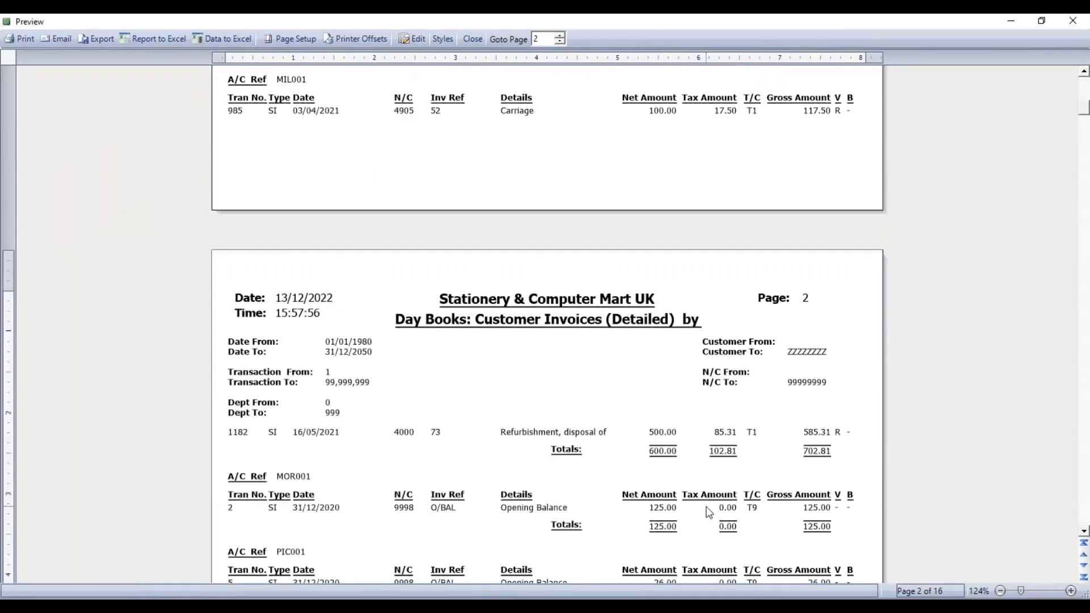
{"action": "scroll", "coordinate": [707, 505], "scroll_direction": "down", "scroll_amount": 10}
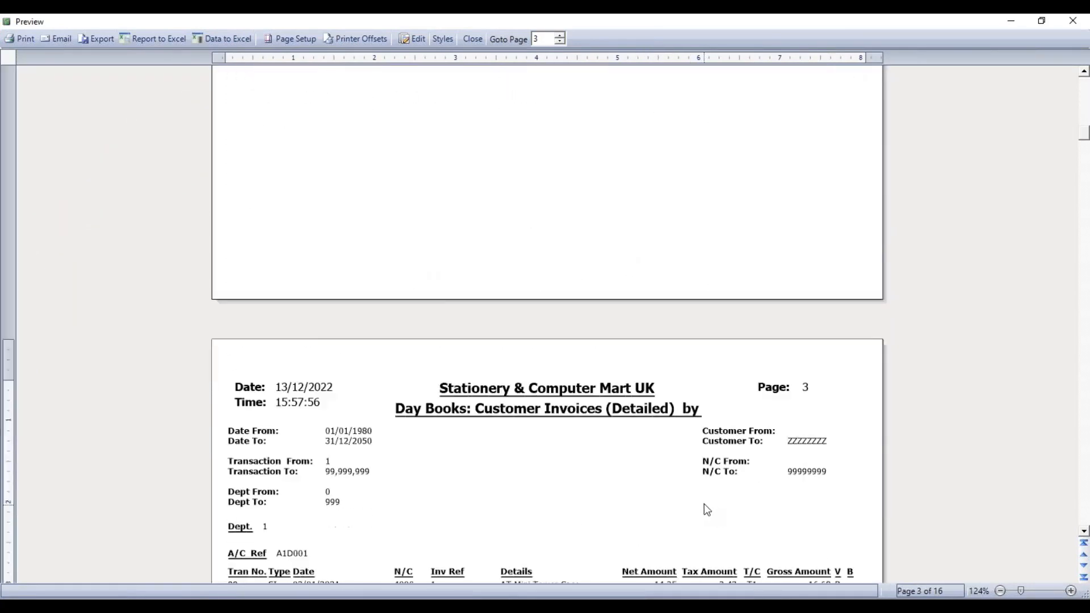
{"action": "scroll", "coordinate": [705, 507], "scroll_direction": "down", "scroll_amount": 5}
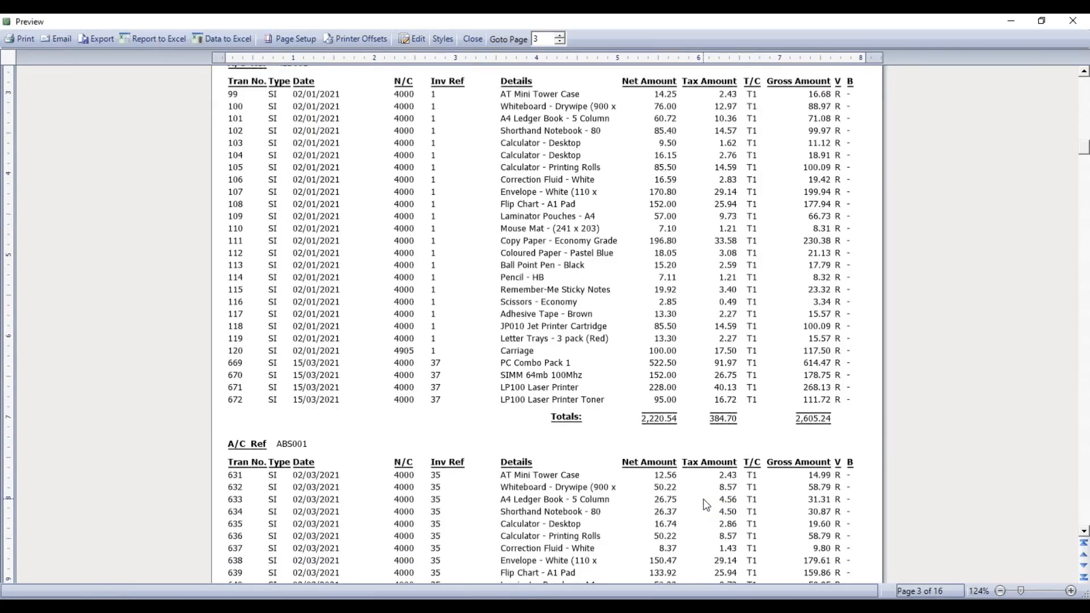